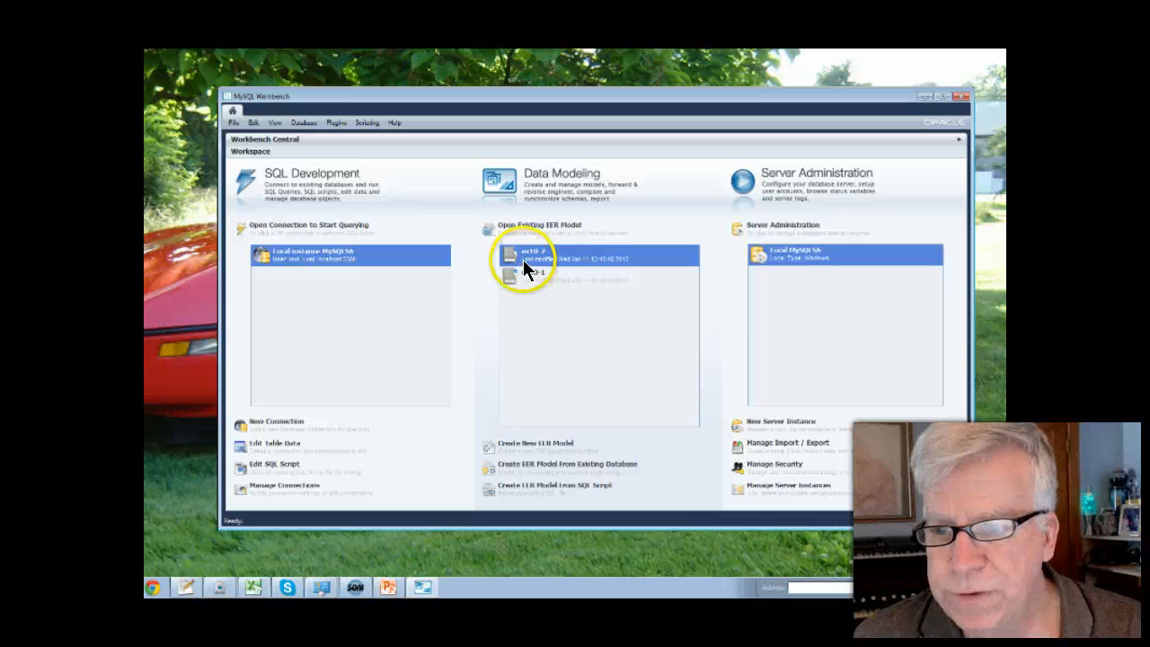
# Create a new EER model and add an empty diagram to it.
pyautogui.click(531, 444)
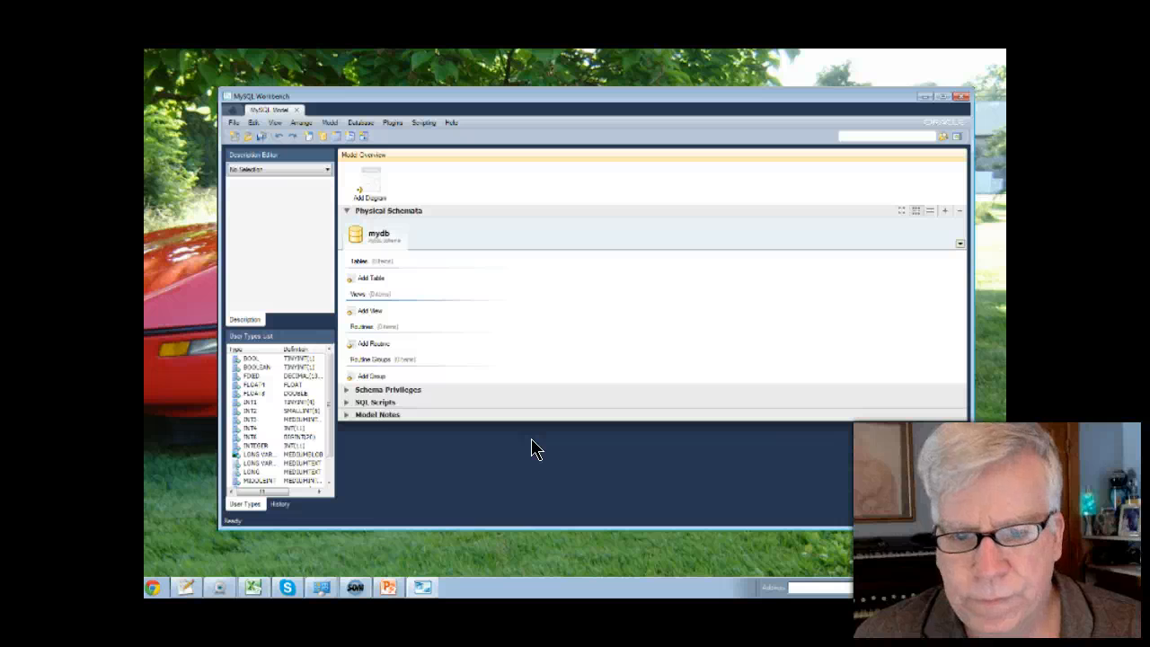
pyautogui.click(527, 351)
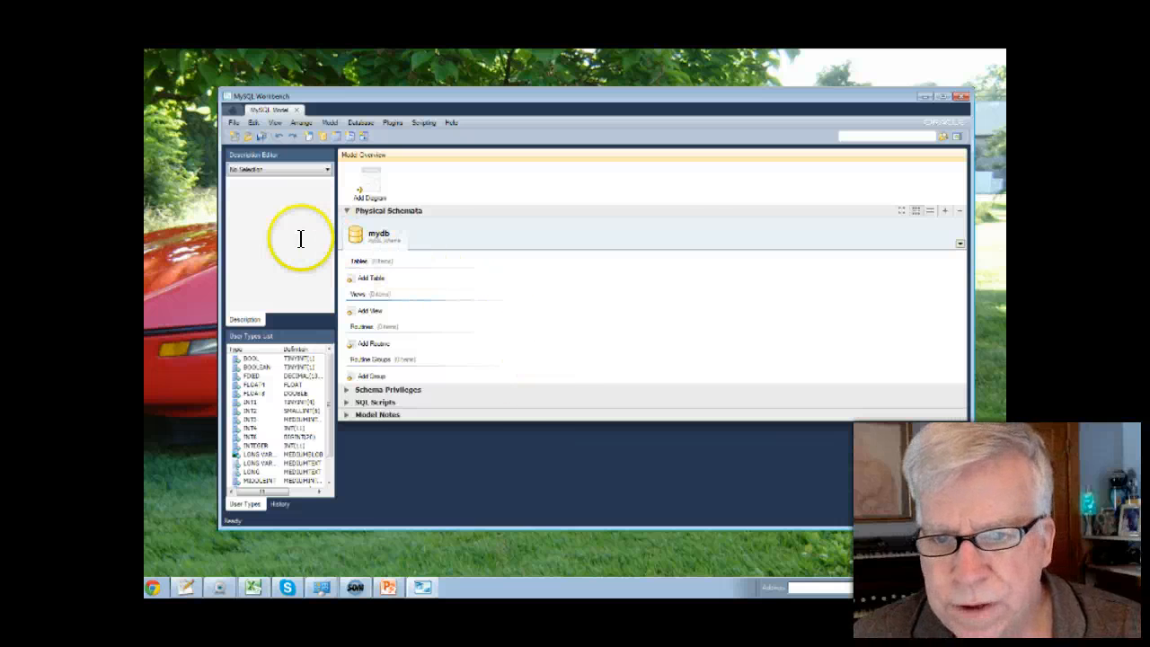
pyautogui.click(255, 213)
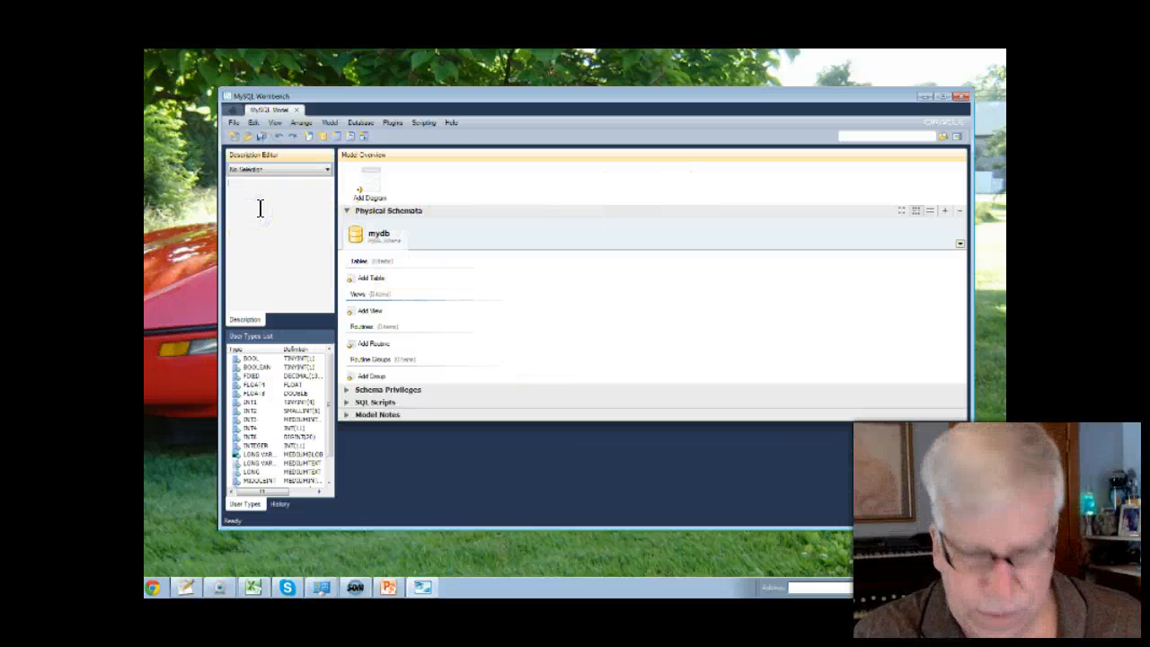
pyautogui.click(371, 190)
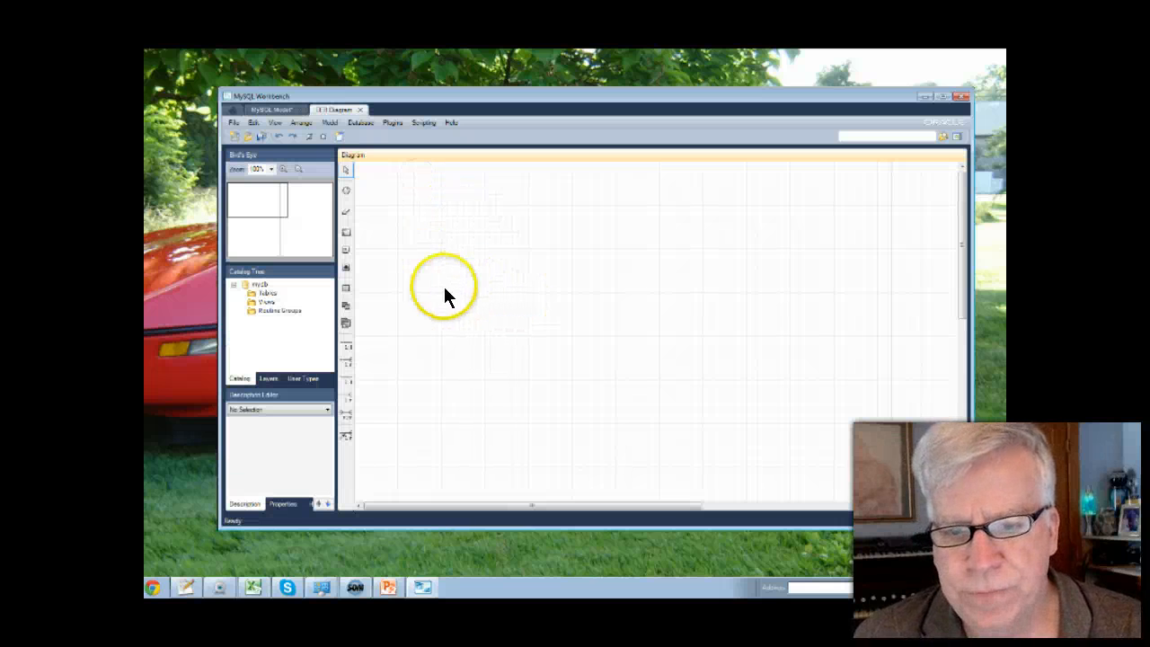
# Examine the mydb schema and its Tables, Views and Routine Groups folders in the catalog tree.
pyautogui.click(249, 293)
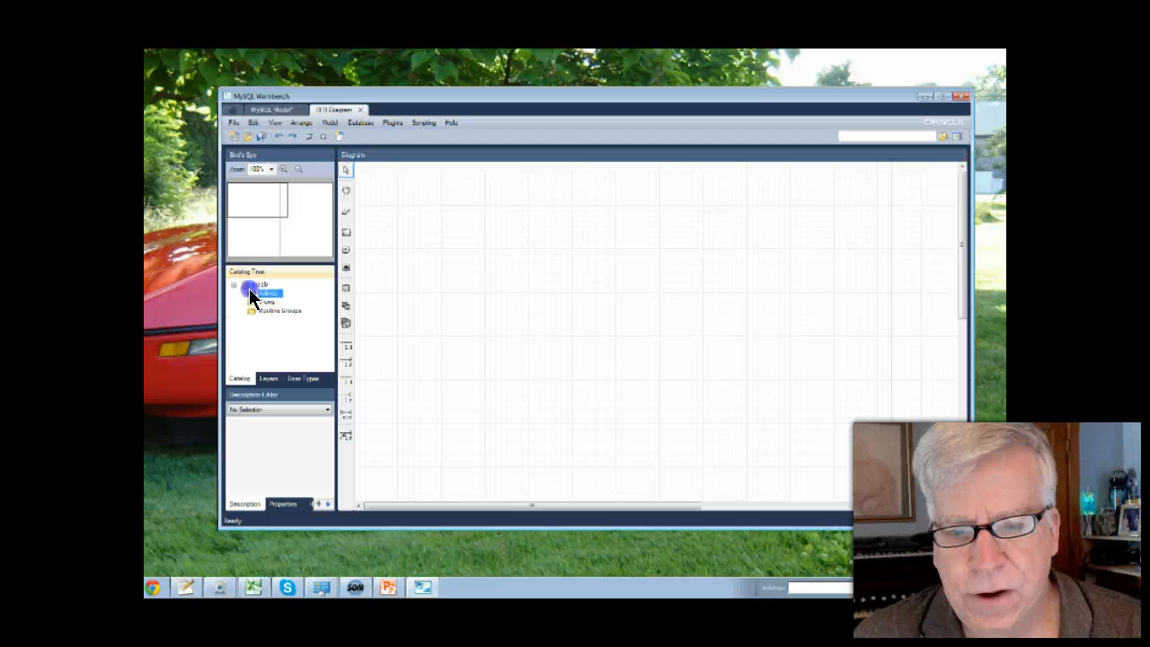
pyautogui.click(254, 310)
pyautogui.click(252, 302)
pyautogui.click(251, 293)
pyautogui.click(249, 284)
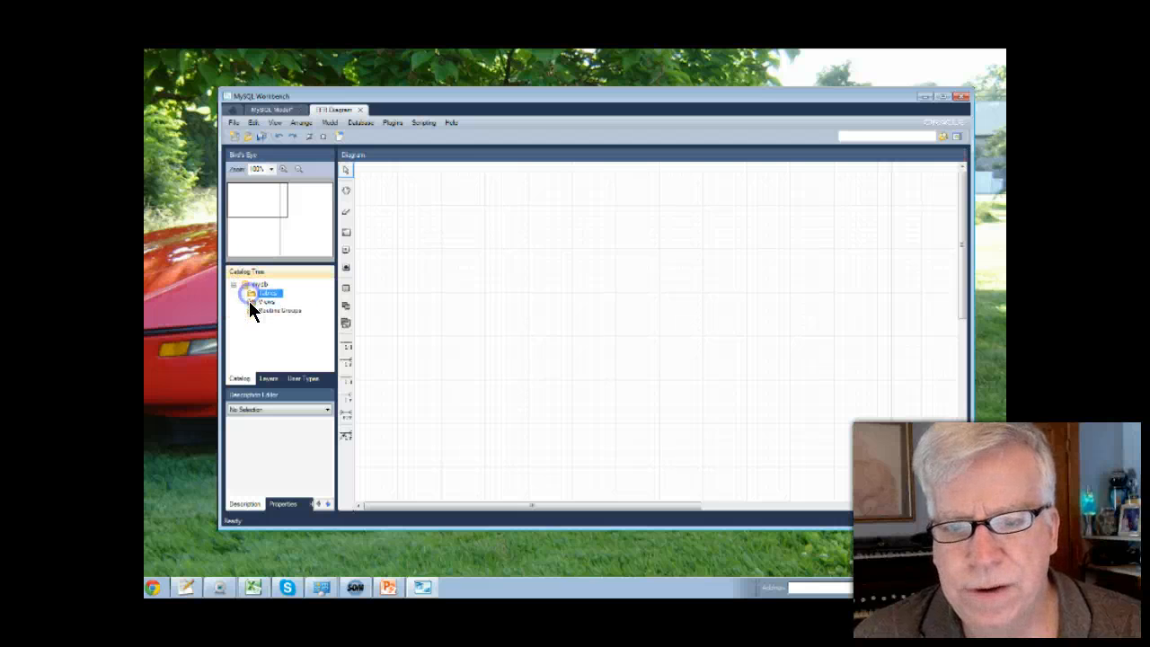
pyautogui.click(250, 292)
pyautogui.click(252, 283)
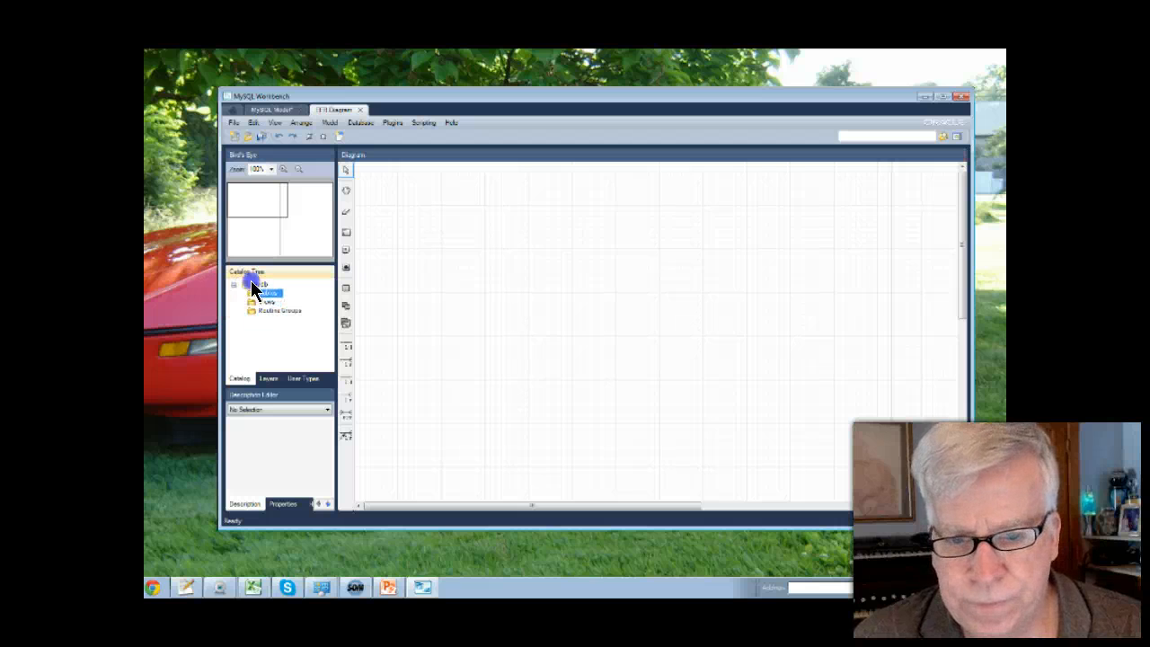
pyautogui.click(433, 280)
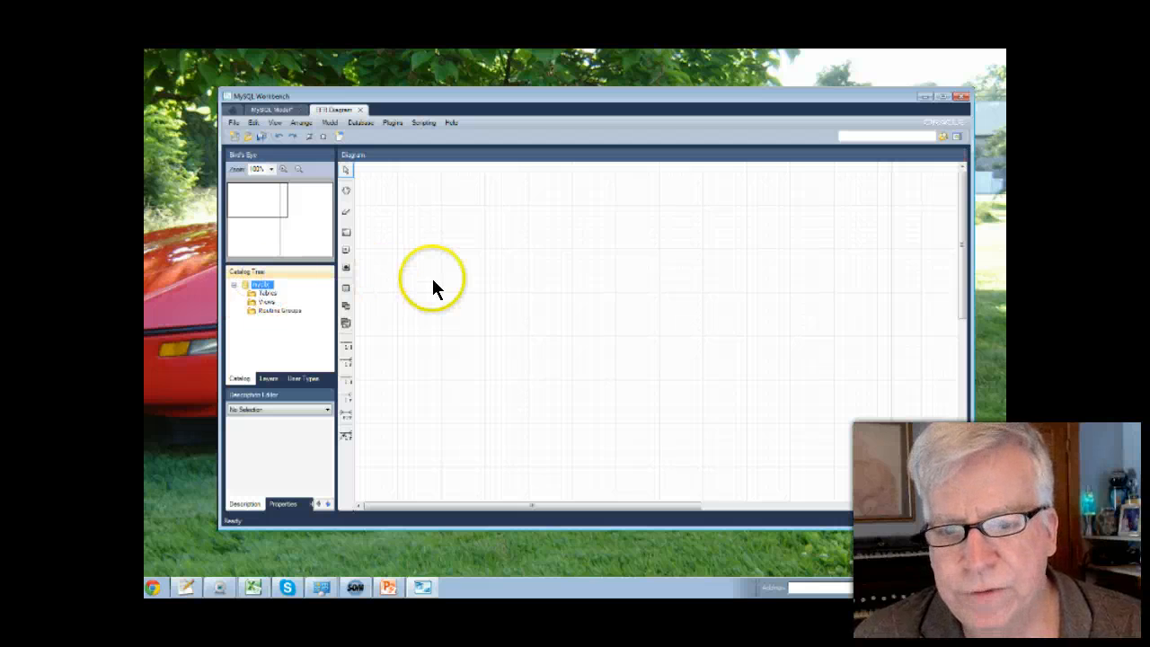
# Place a new table in the upper part of the diagram and name it Vendors.
pyautogui.click(346, 288)
pyautogui.click(415, 236)
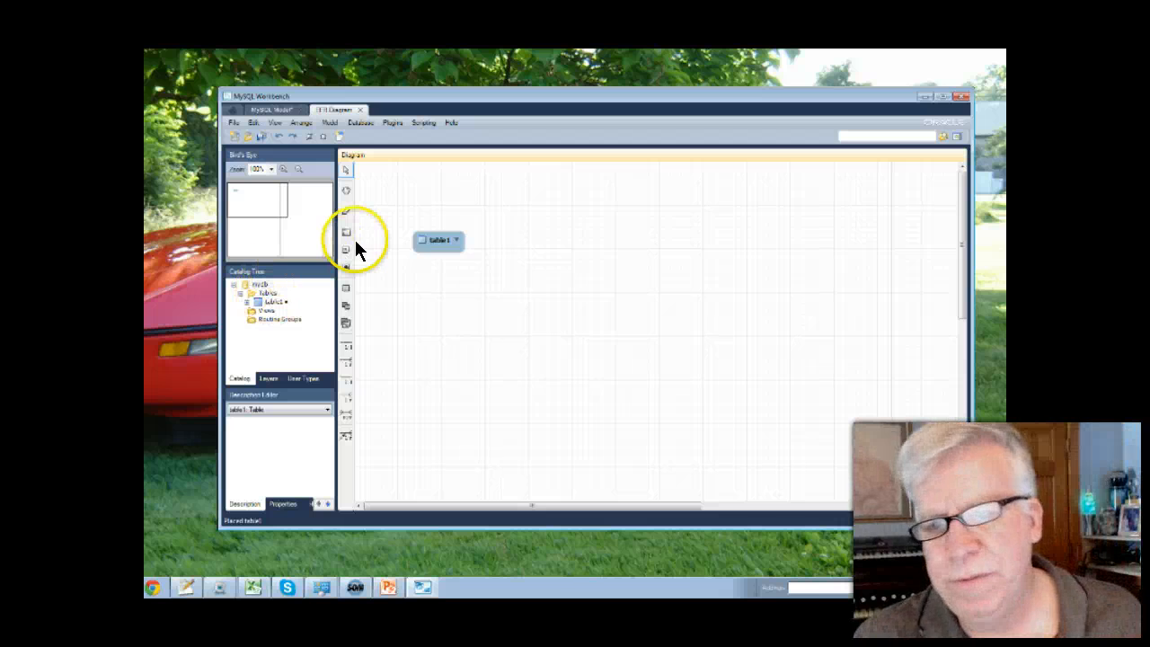
pyautogui.click(445, 240)
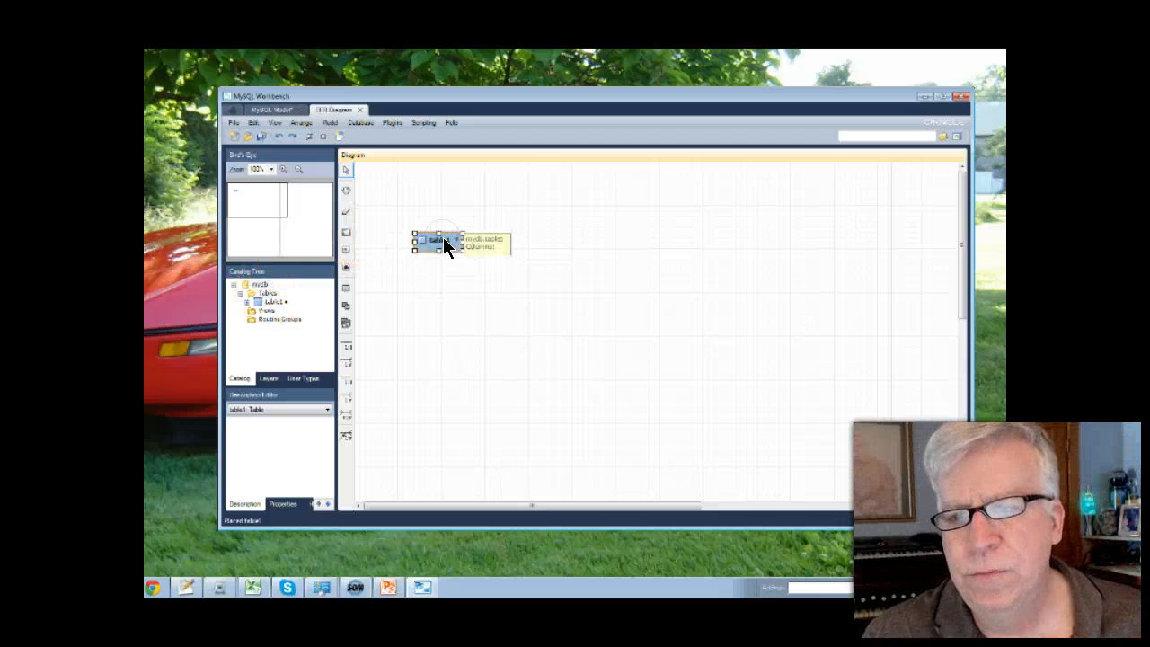
pyautogui.doubleClick(440, 243)
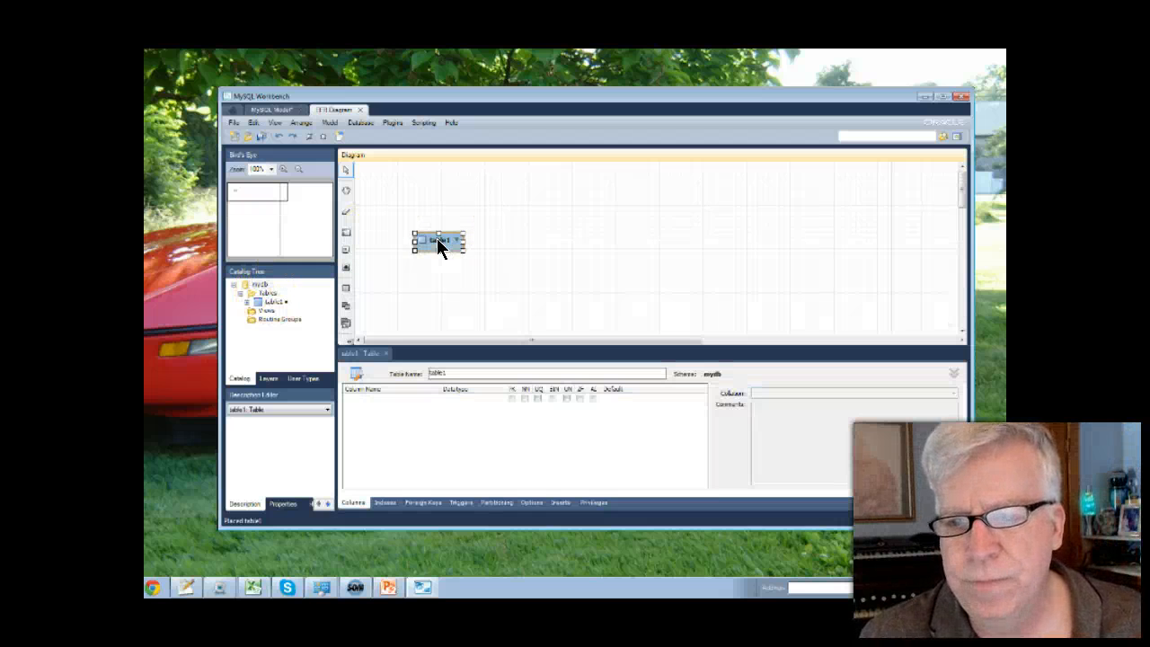
pyautogui.doubleClick(445, 372)
pyautogui.moveTo(448, 369); pyautogui.dragTo(409, 353)
pyautogui.write('Vendor')
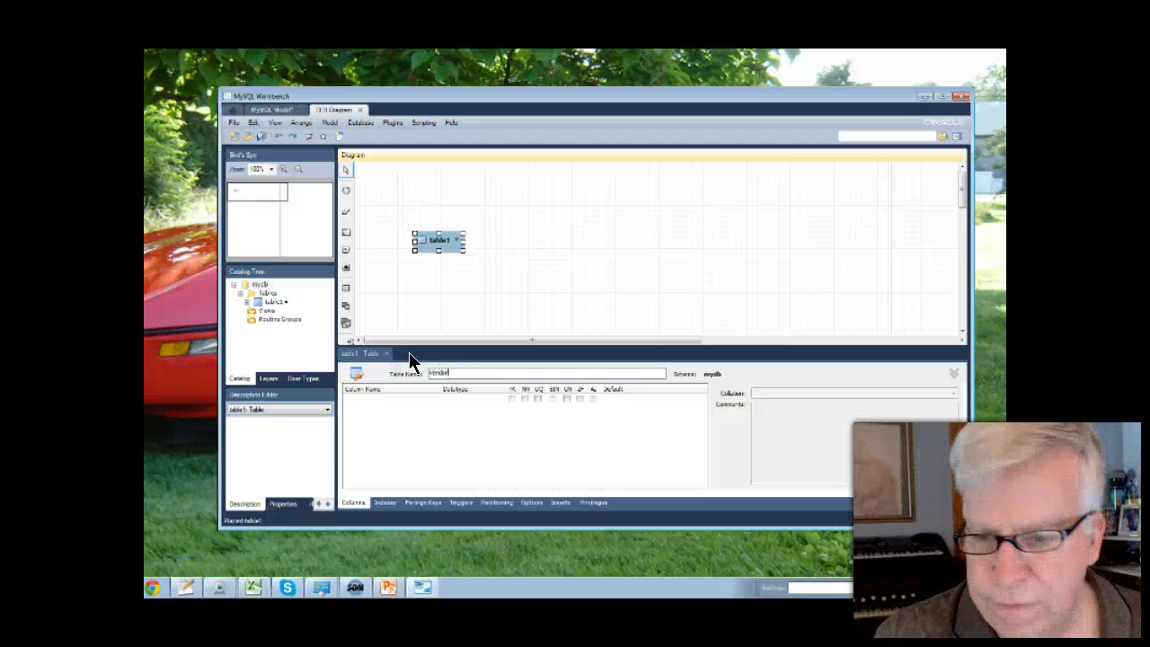
pyautogui.write('s')
pyautogui.press('Return')
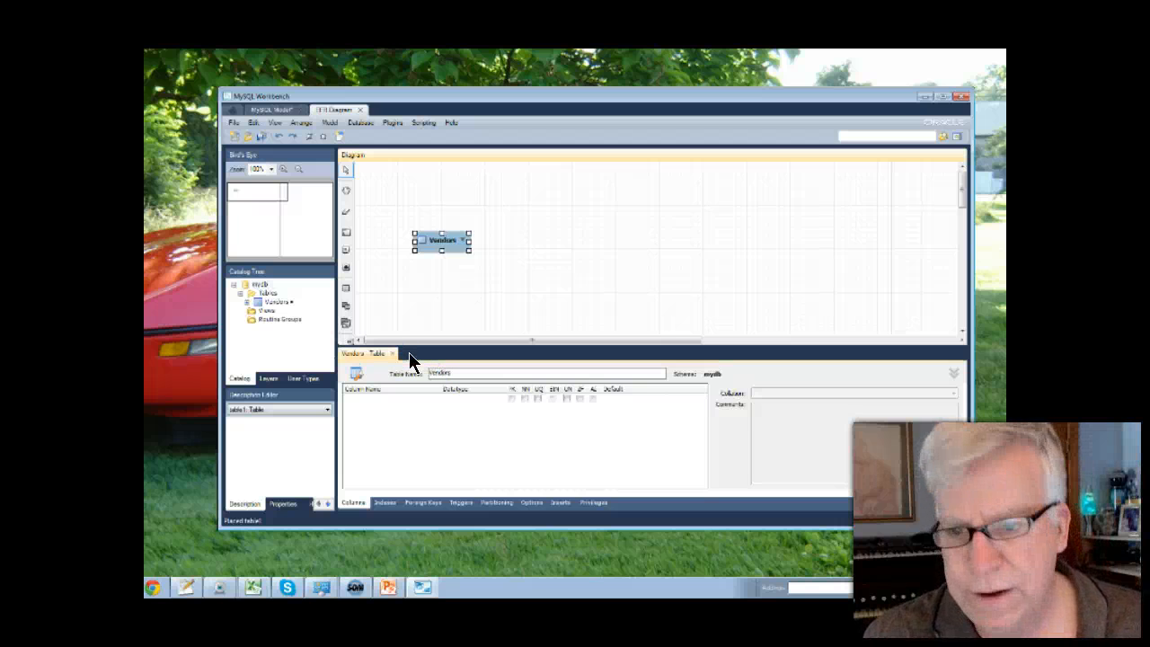
pyautogui.click(272, 301)
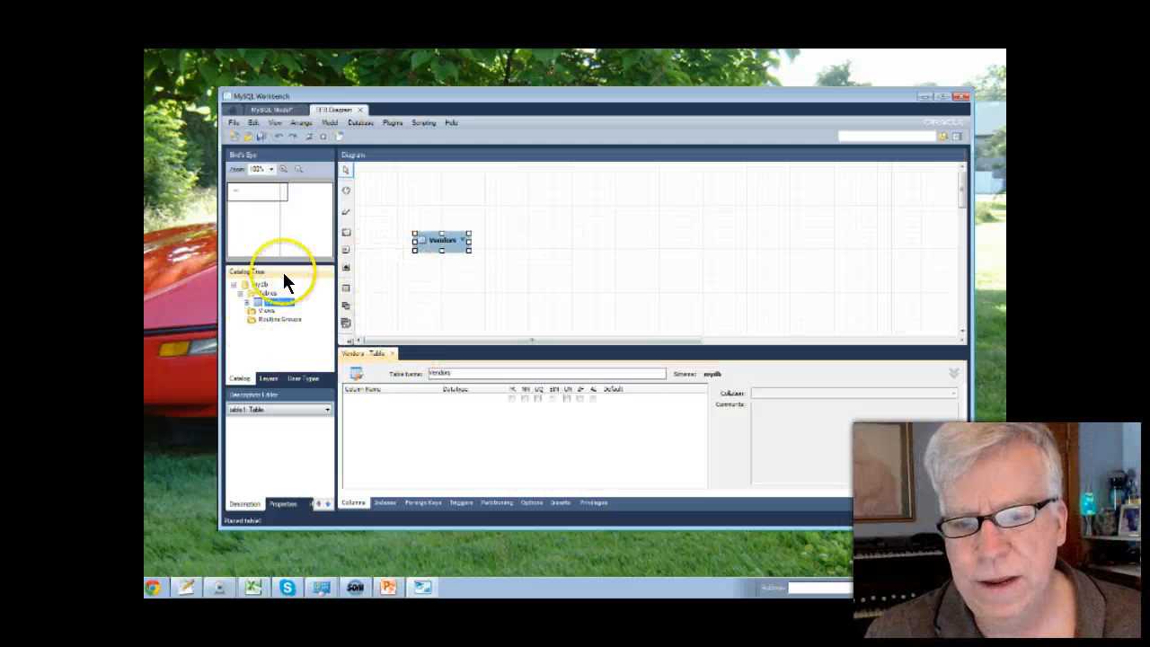
pyautogui.click(346, 252)
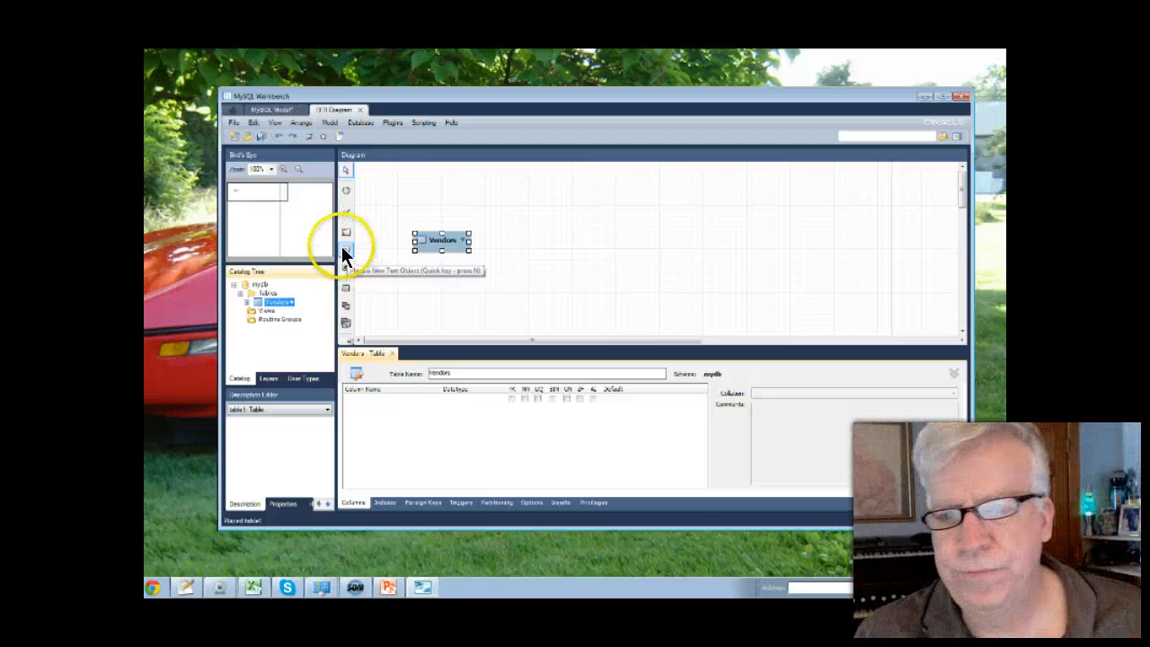
pyautogui.click(551, 243)
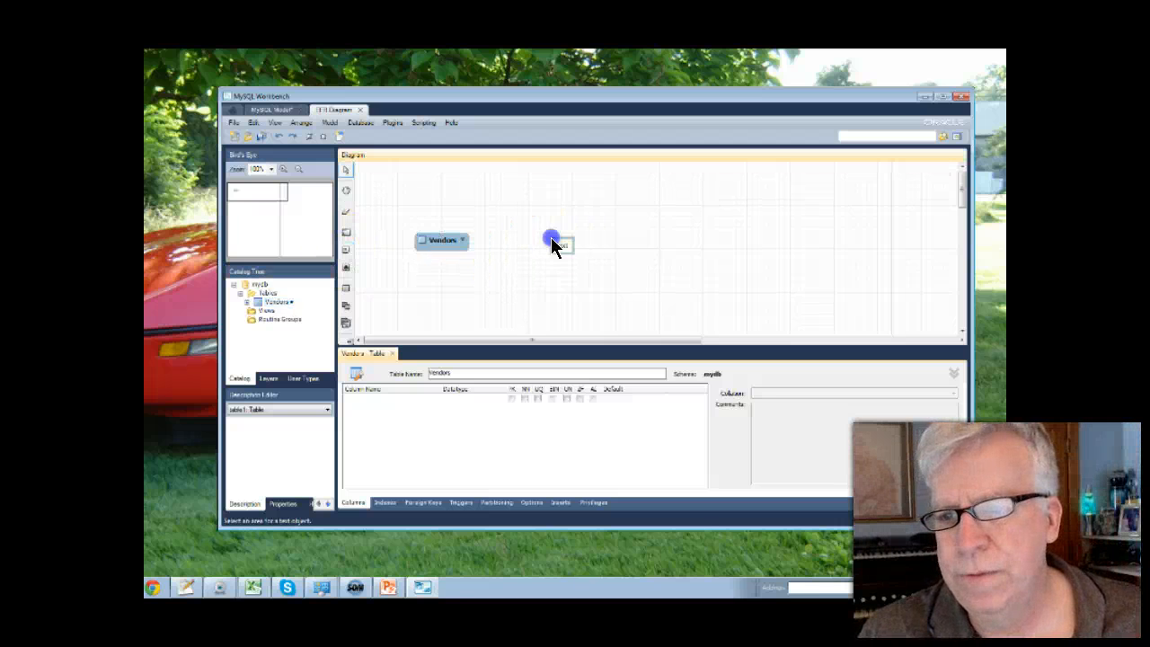
pyautogui.click(555, 241)
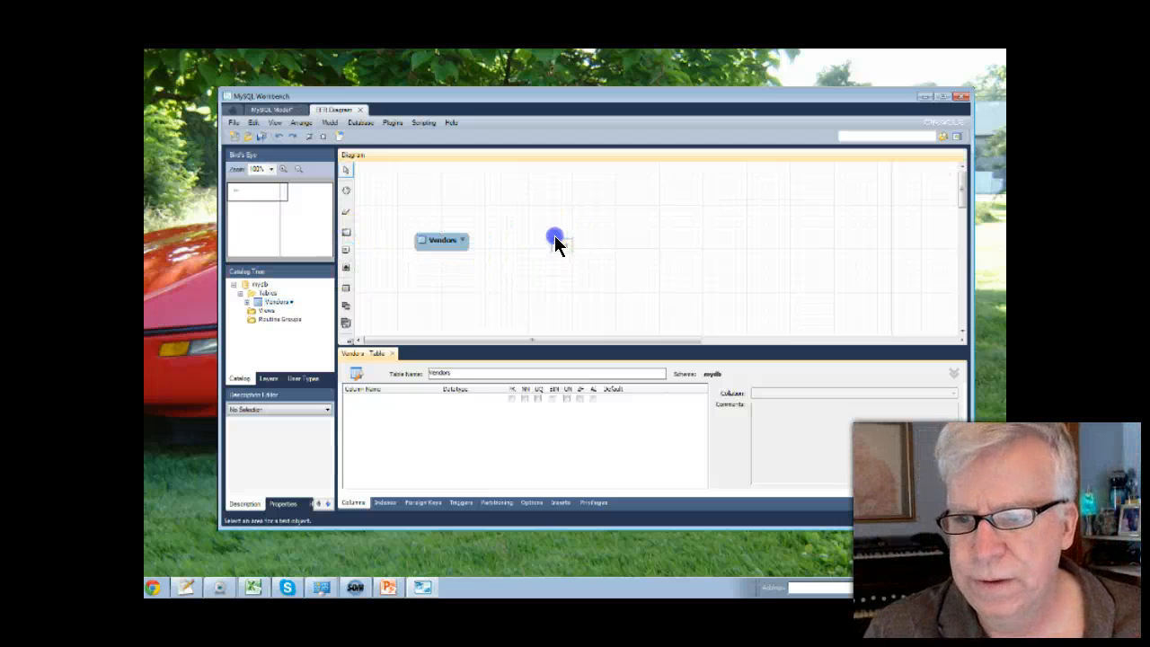
pyautogui.click(569, 248)
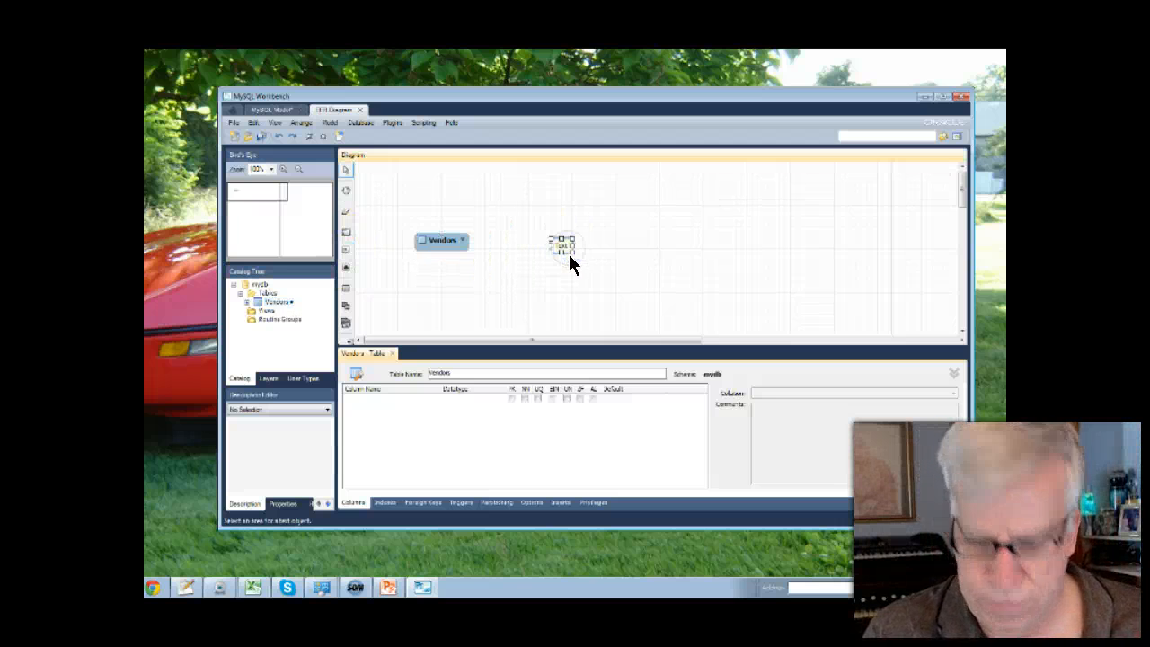
pyautogui.click(598, 241)
pyautogui.click(569, 244)
pyautogui.rightClick(568, 245)
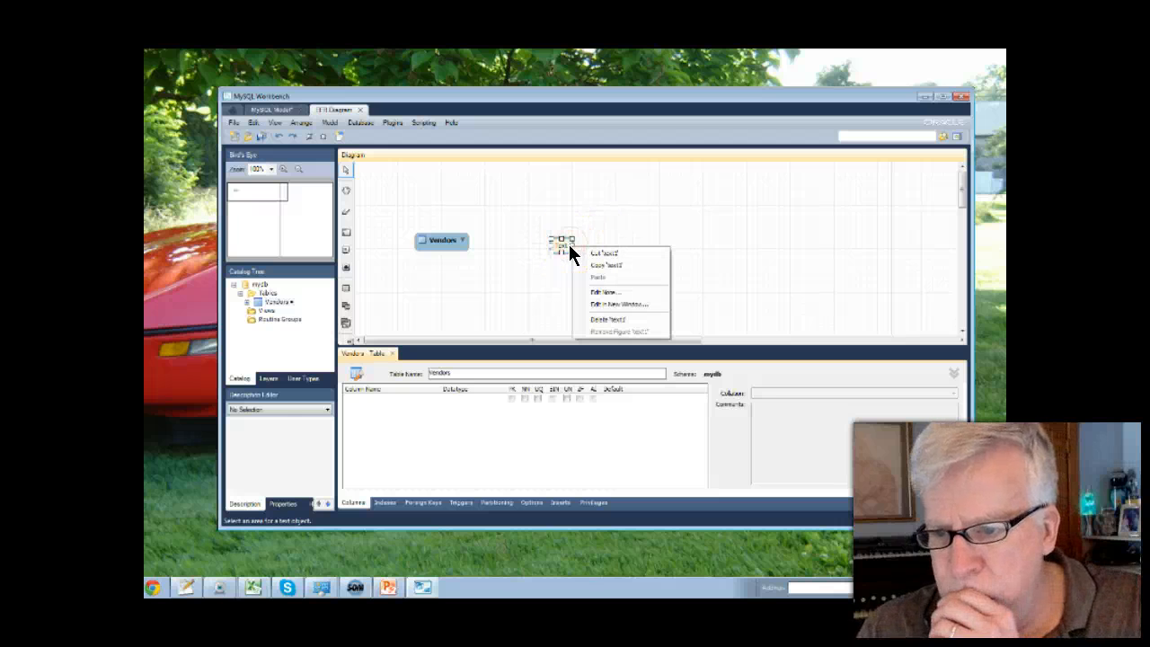
pyautogui.click(593, 319)
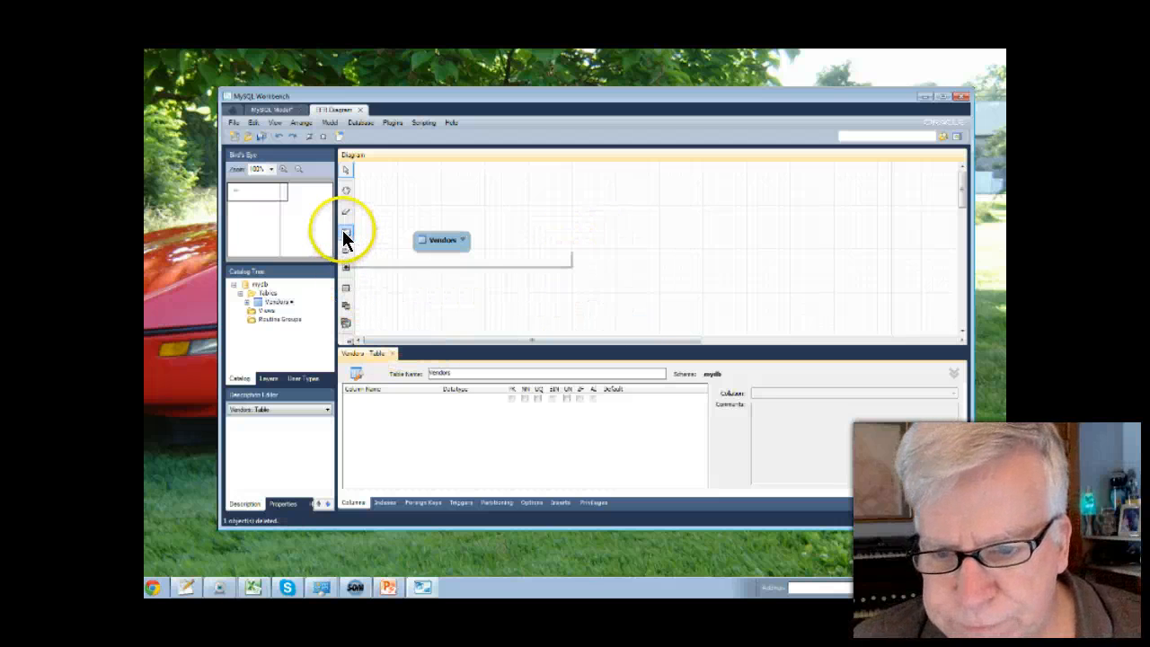
# Place a second table beside Vendors on the diagram and name it Invoices.
pyautogui.click(346, 289)
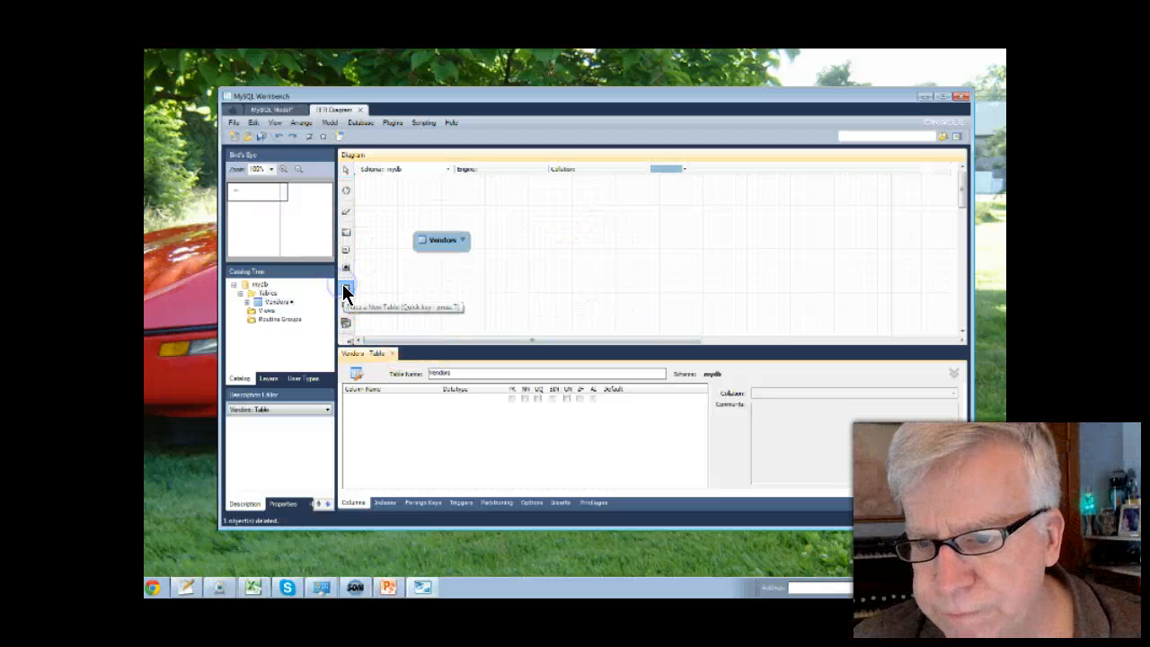
pyautogui.click(539, 239)
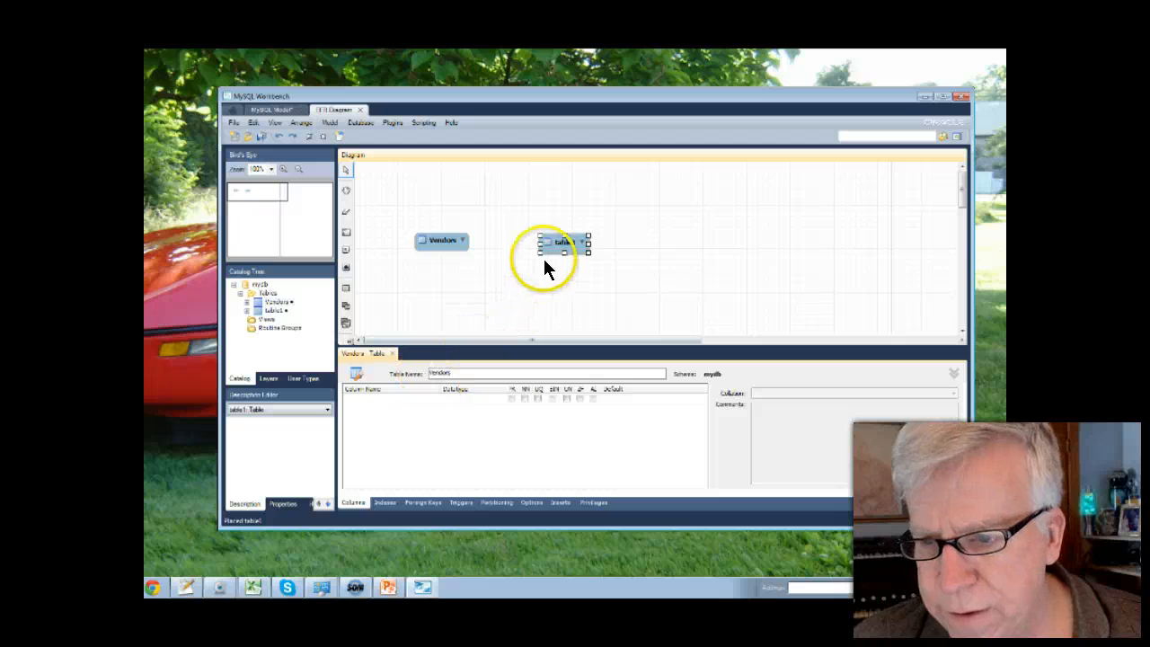
pyautogui.doubleClick(563, 243)
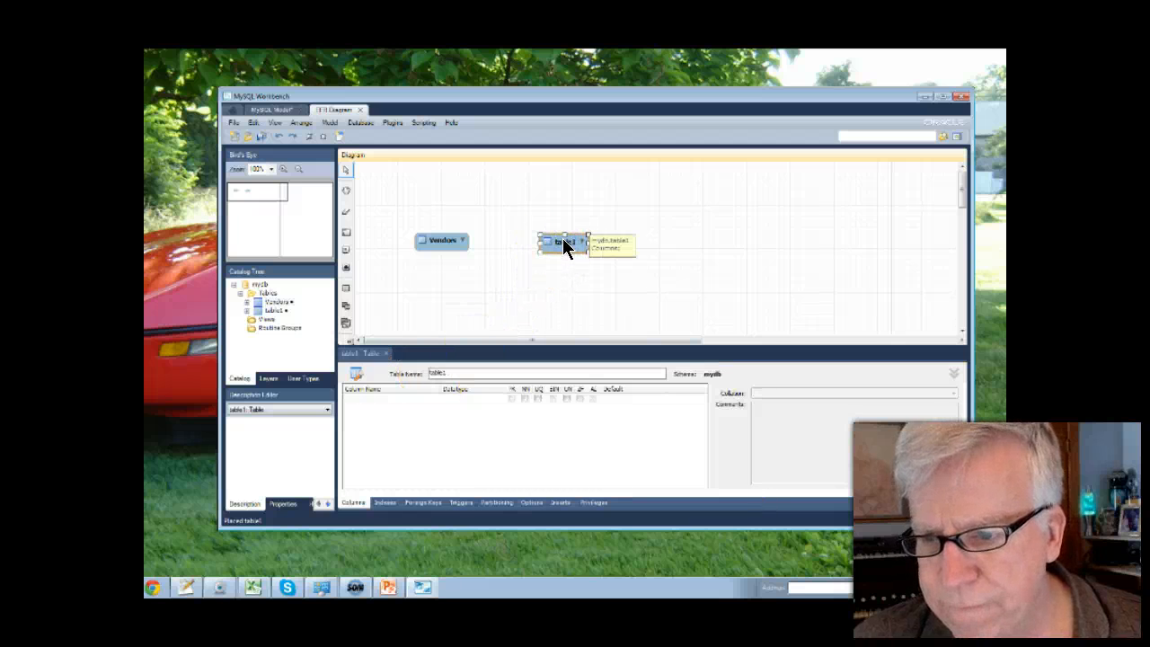
pyautogui.doubleClick(438, 372)
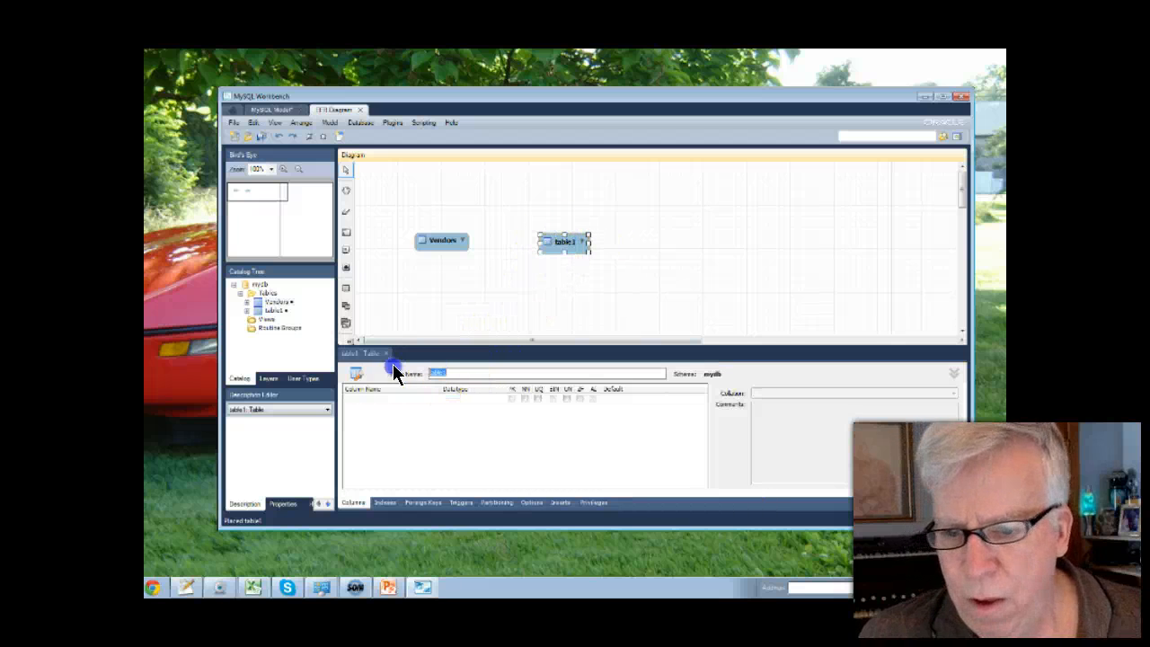
pyautogui.write('Invoi')
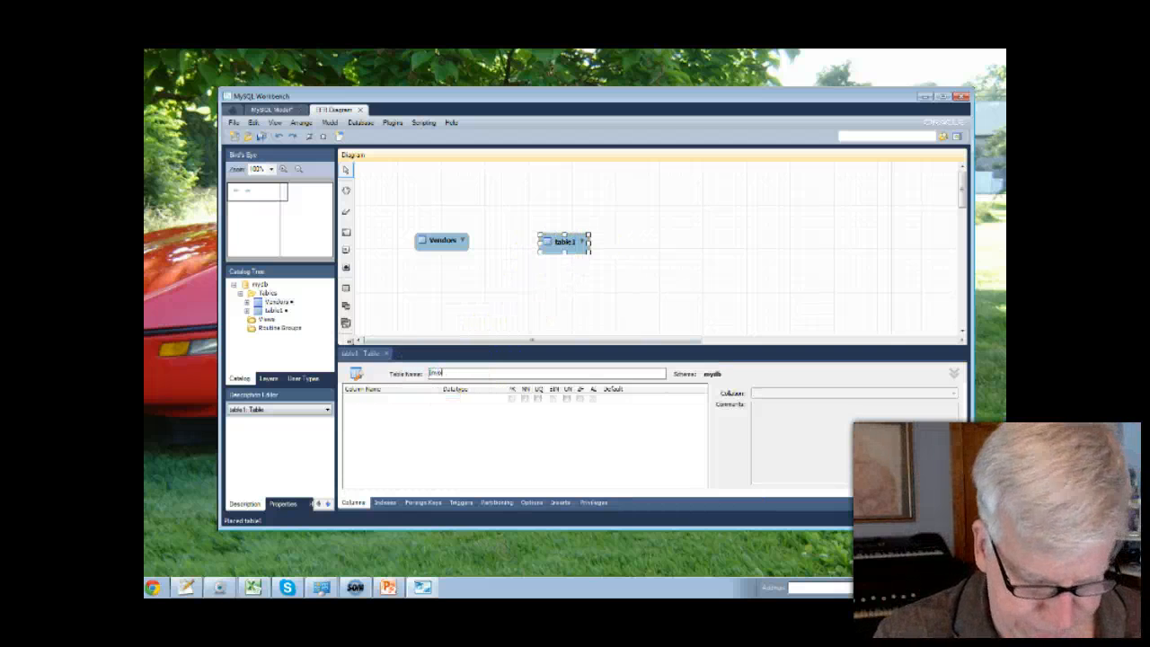
pyautogui.write('ces')
pyautogui.click(605, 290)
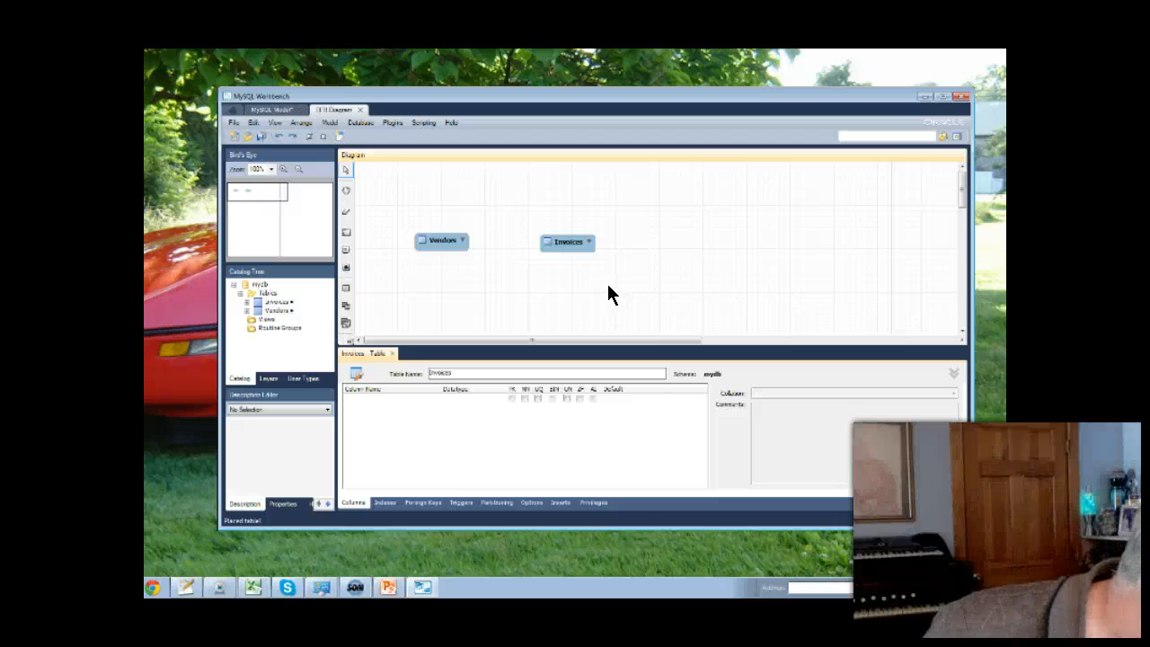
# Place a third table beside Invoices on the diagram and name it Invoice_Line_Items.
pyautogui.click(348, 290)
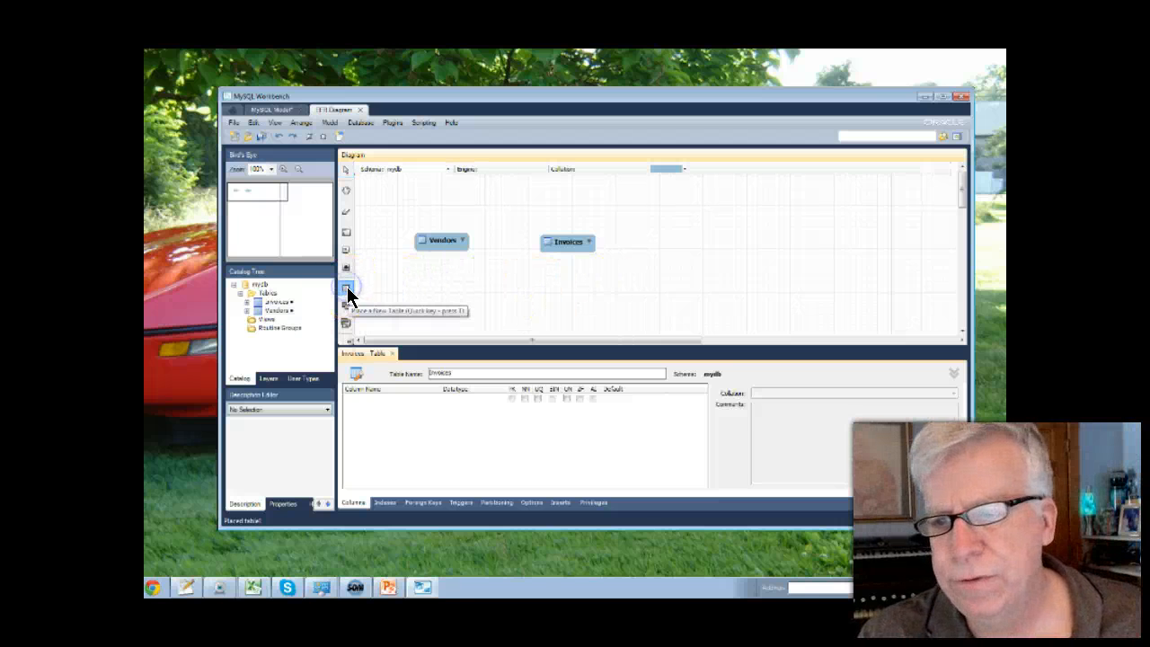
pyautogui.click(667, 234)
pyautogui.doubleClick(686, 237)
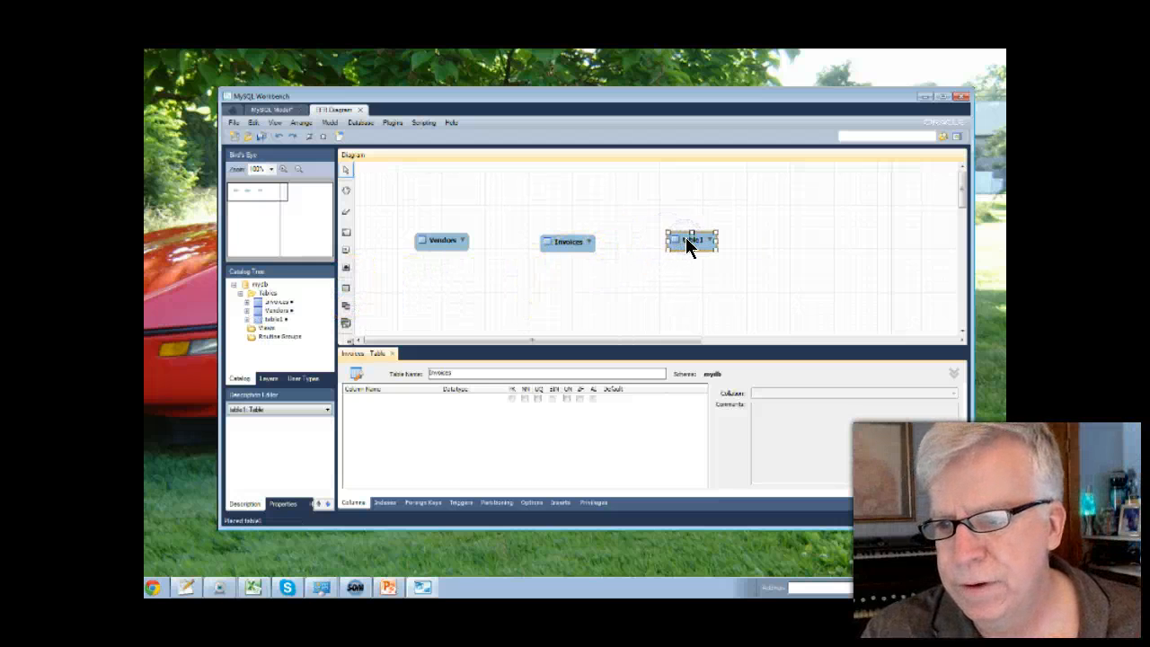
pyautogui.moveTo(450, 372); pyautogui.dragTo(416, 363)
pyautogui.write('Invoi')
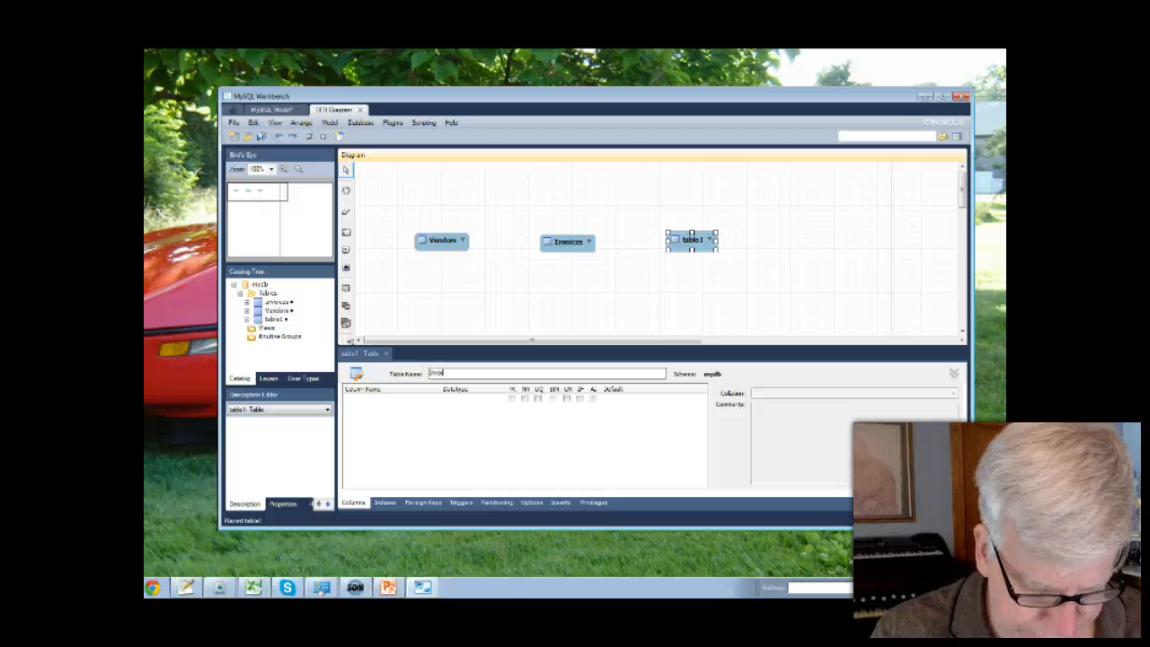
pyautogui.write('ce_line_items')
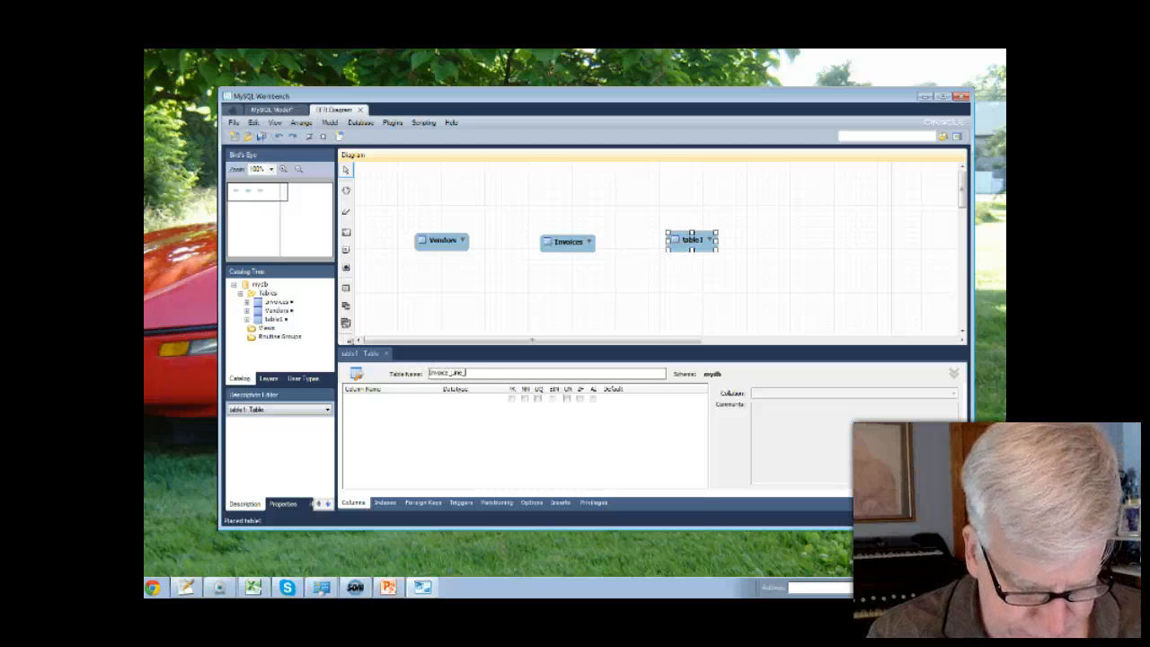
pyautogui.press('Return')
# Correct the spelling of the third table's name so that it reads Invoice_Line_Items.
pyautogui.press('BackSpace')
pyautogui.press('BackSpace')
pyautogui.press('BackSpace')
pyautogui.press('BackSpace')
pyautogui.press('BackSpace')
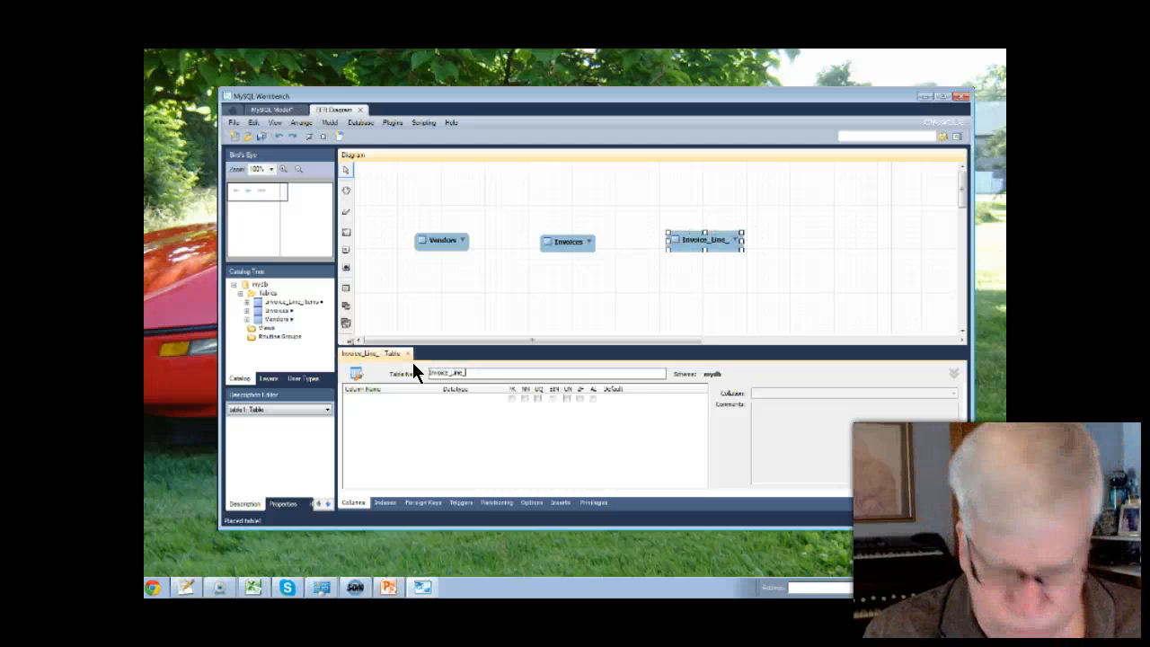
pyautogui.press('BackSpace')
pyautogui.press('BackSpace')
pyautogui.press('BackSpace')
pyautogui.press('BackSpace')
pyautogui.press('BackSpace')
pyautogui.press('BackSpace')
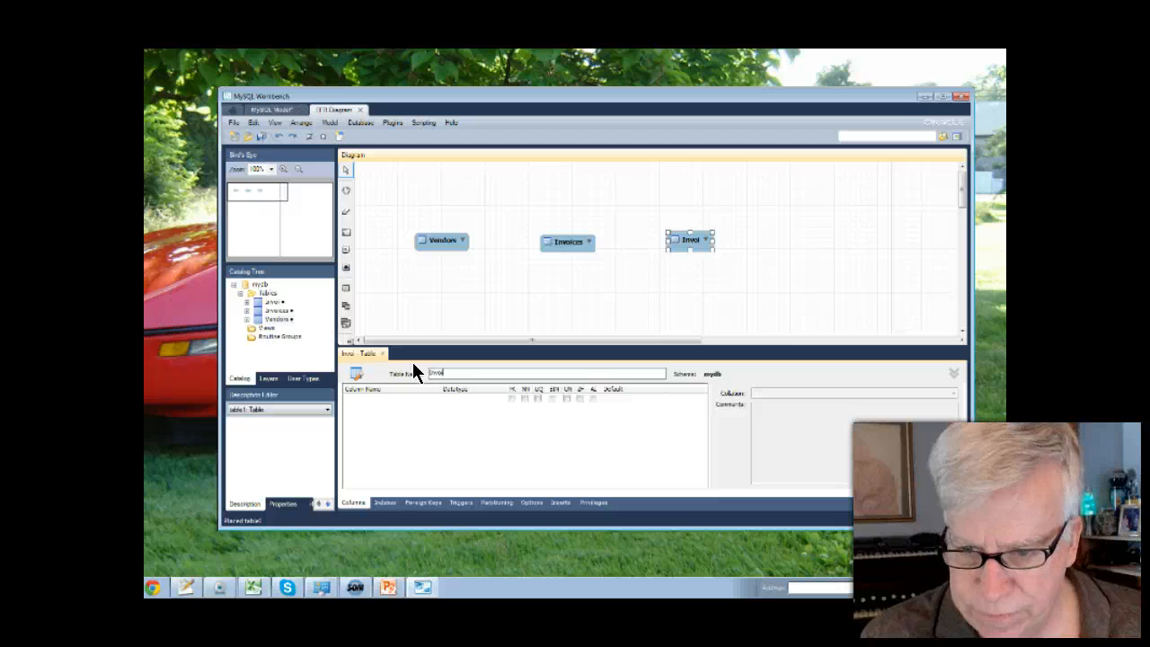
pyautogui.write('_')
pyautogui.write('Det')
pyautogui.write('Itm')
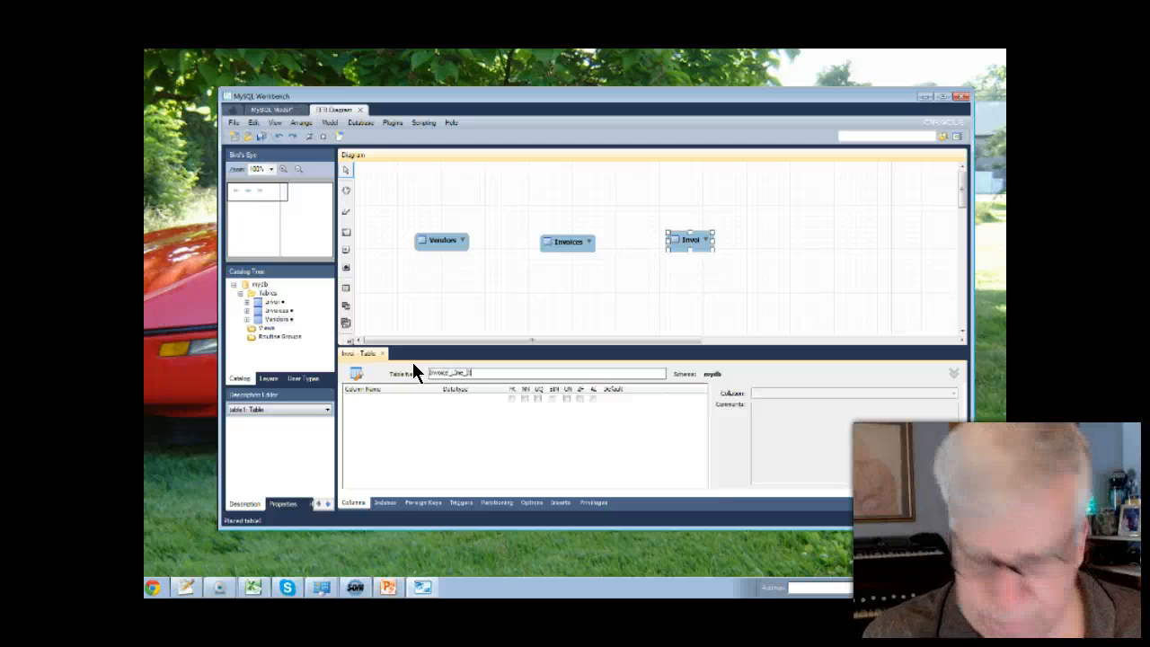
pyautogui.press('BackSpace')
pyautogui.press('BackSpace')
pyautogui.press('BackSpace')
pyautogui.press('BackSpace')
pyautogui.press('BackSpace')
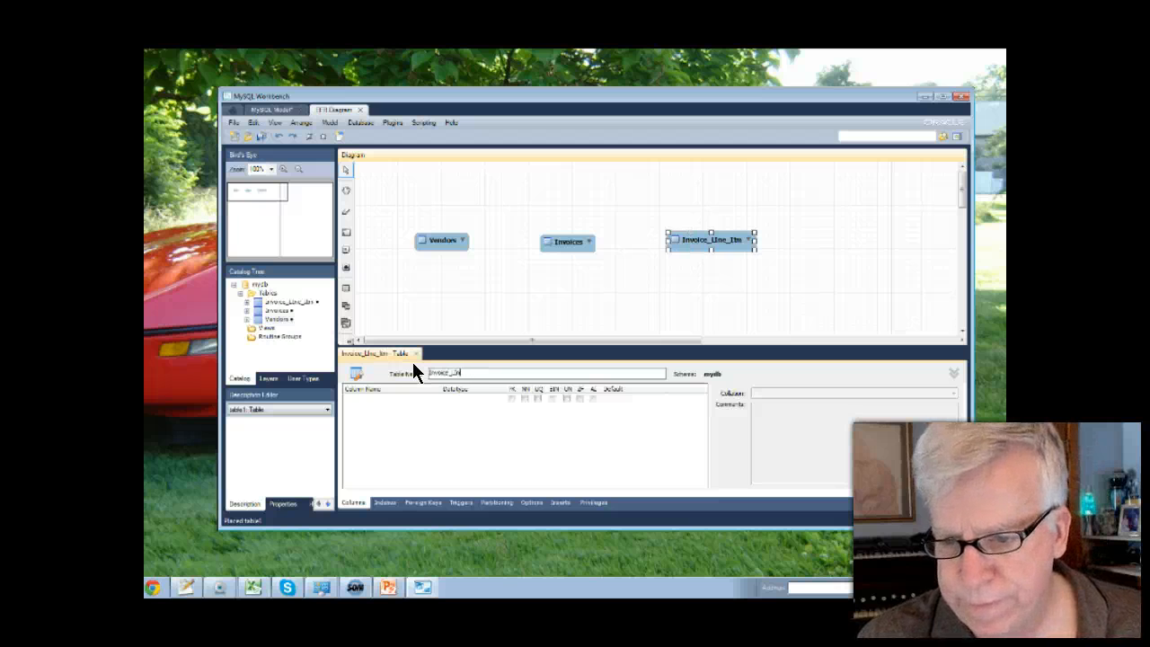
pyautogui.write('e_Item')
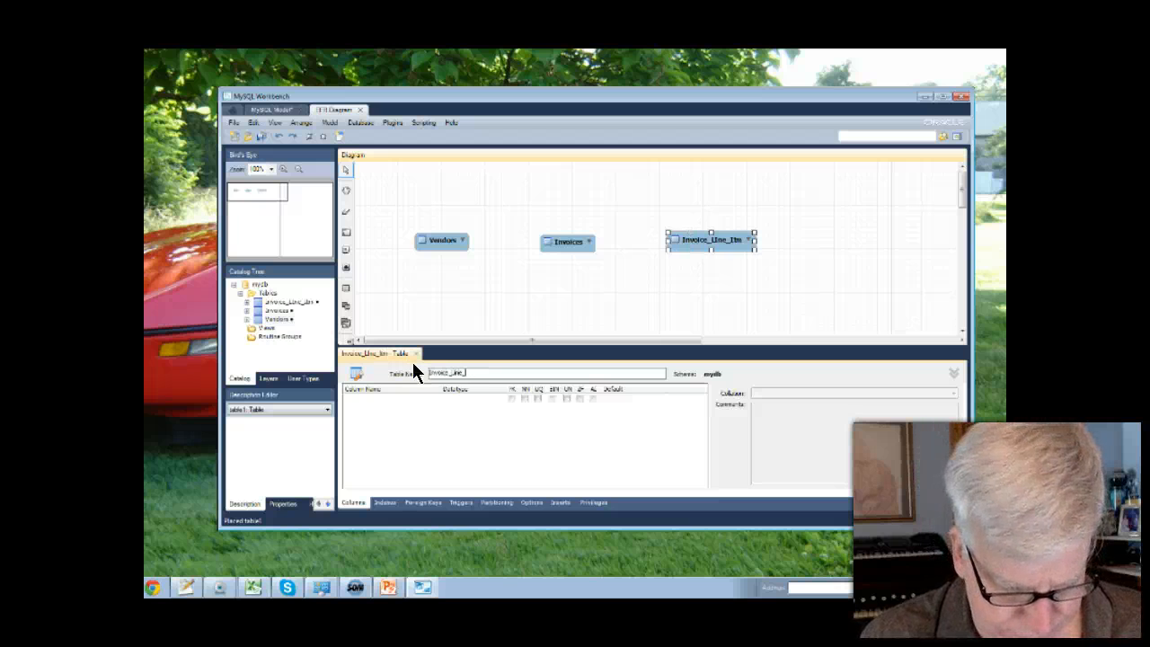
pyautogui.write('s')
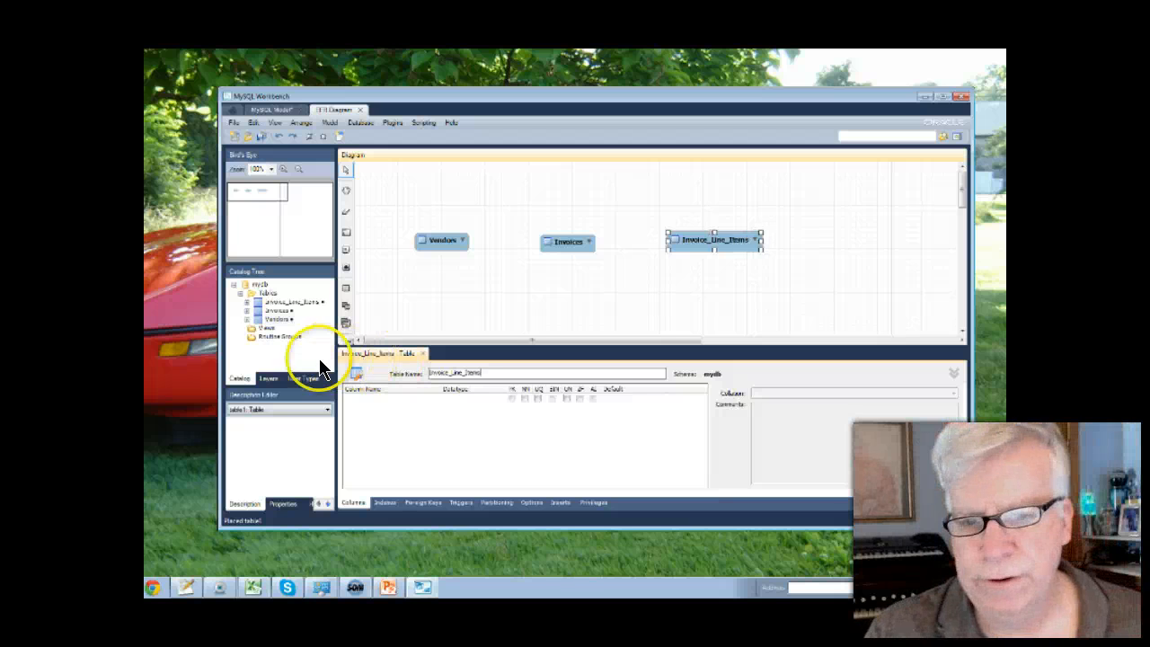
# Place a new table below Invoices on the diagram and name it Terms.
pyautogui.click(346, 288)
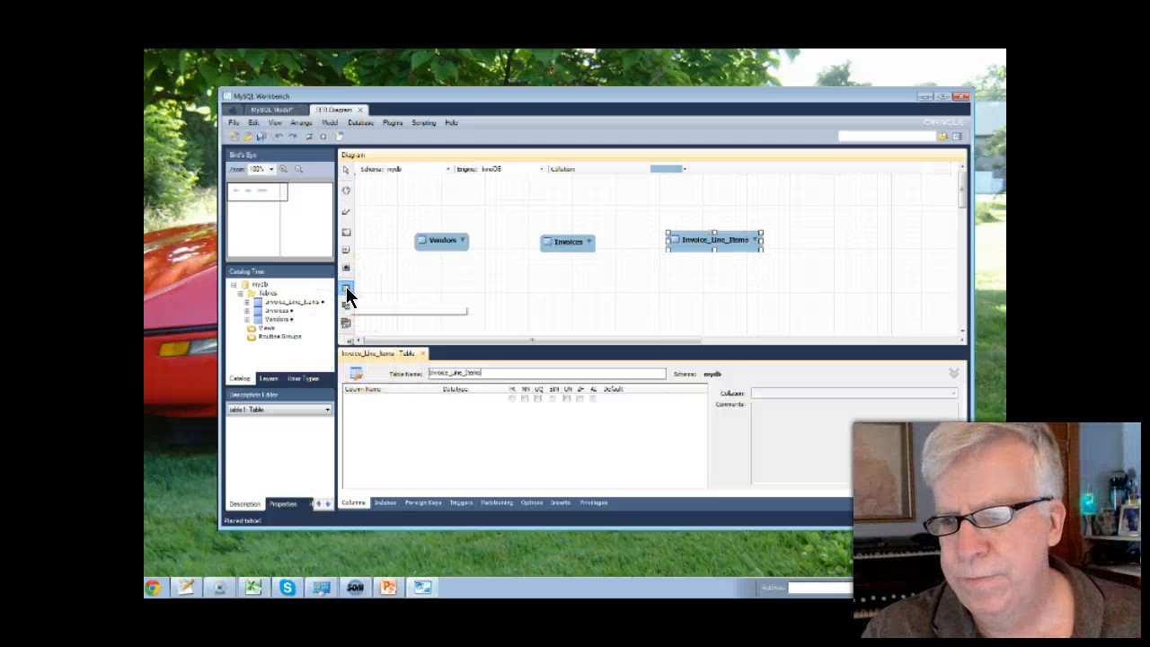
pyautogui.click(586, 296)
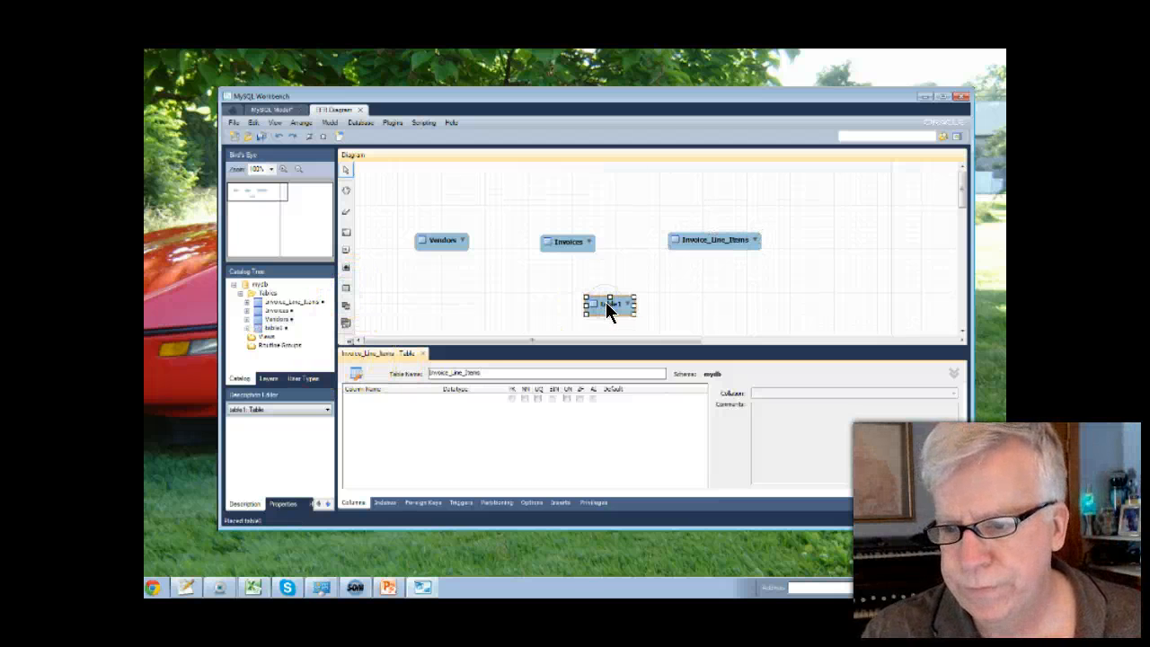
pyautogui.doubleClick(605, 302)
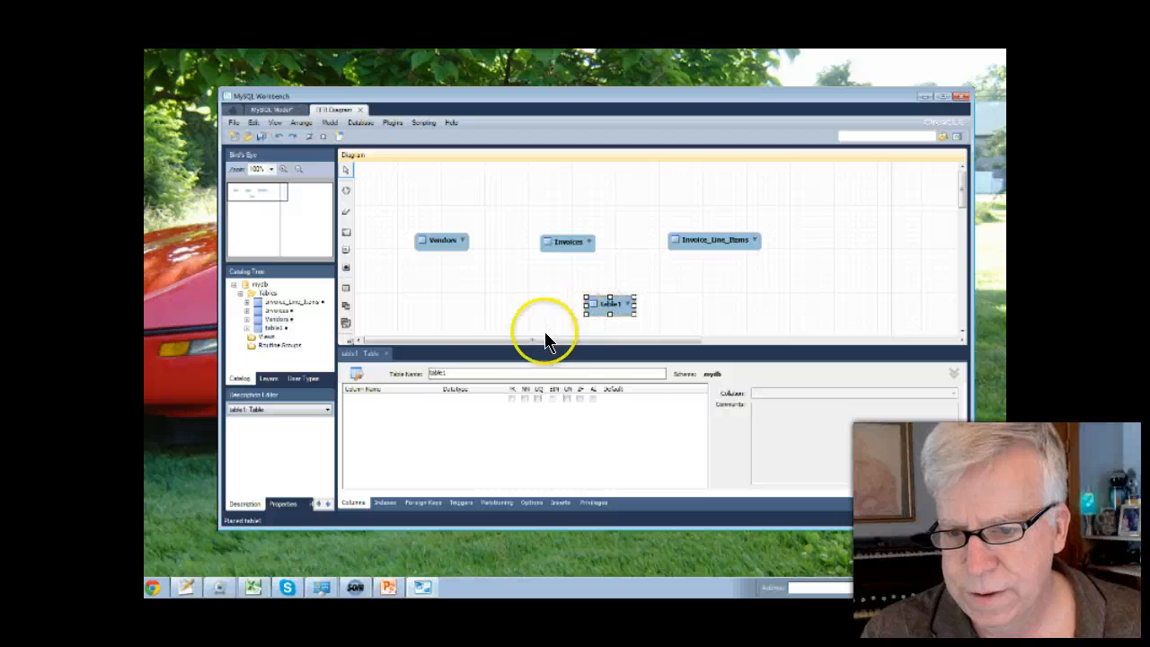
pyautogui.moveTo(473, 371); pyautogui.dragTo(395, 366)
pyautogui.write('Terms')
pyautogui.press('Return')
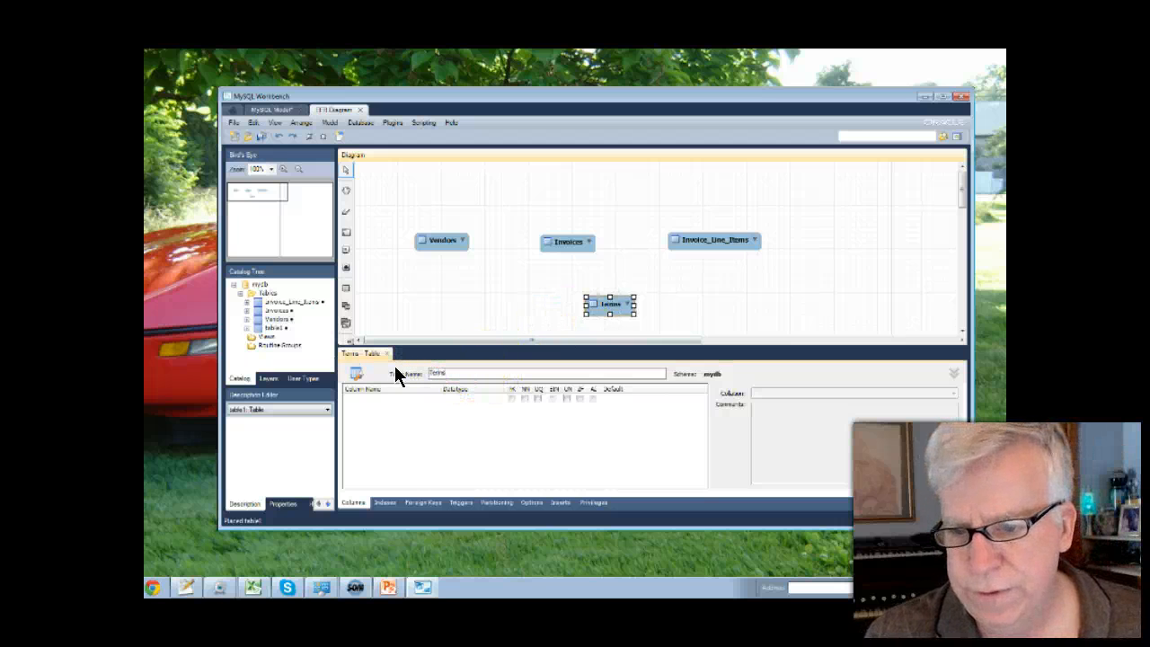
# Place a fifth table below Invoice_Line_Items on the diagram and name it general_ledger_accounts.
pyautogui.click(347, 284)
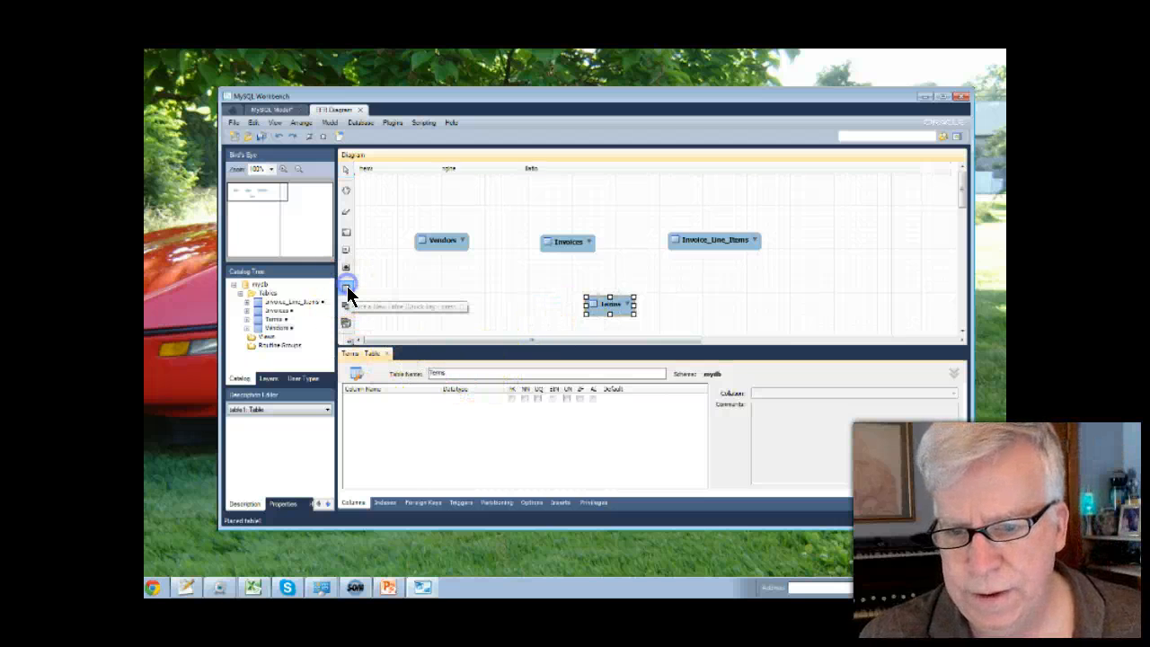
pyautogui.click(722, 302)
pyautogui.click(746, 309)
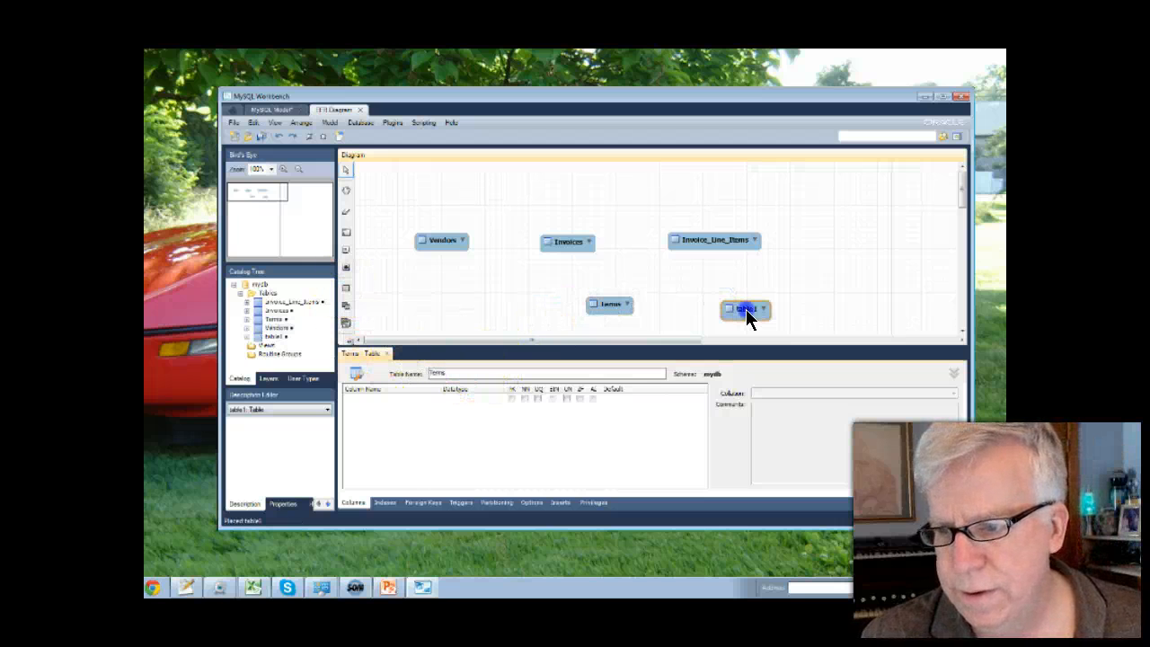
pyautogui.doubleClick(745, 309)
pyautogui.click(434, 374)
pyautogui.moveTo(447, 373); pyautogui.dragTo(398, 373)
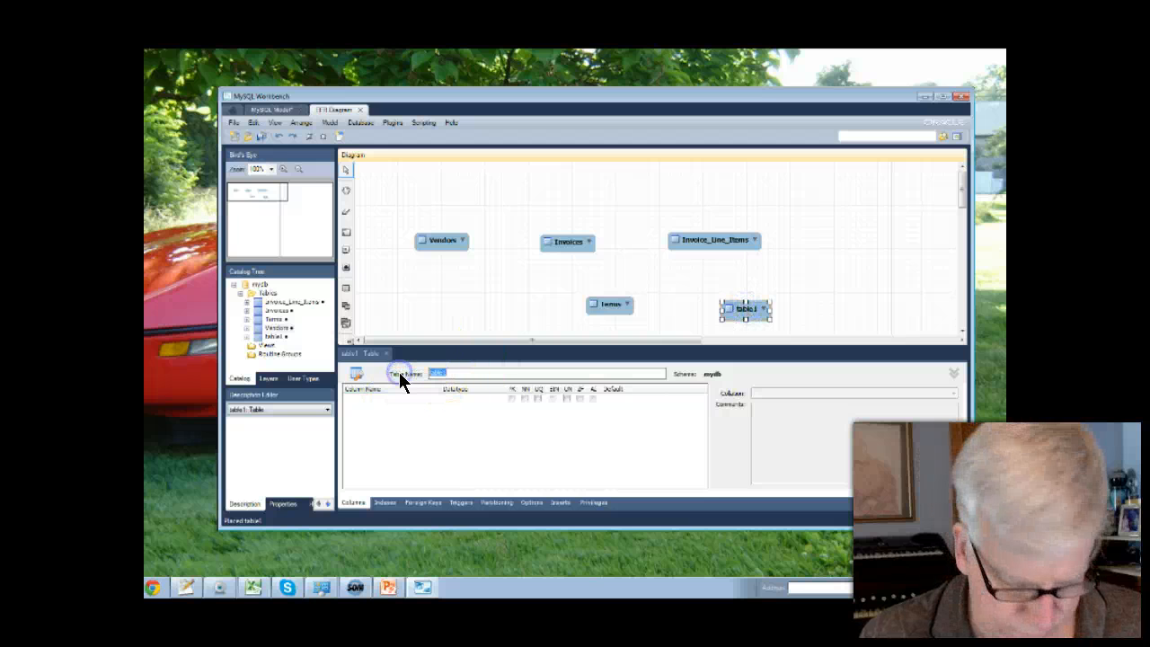
pyautogui.write('G')
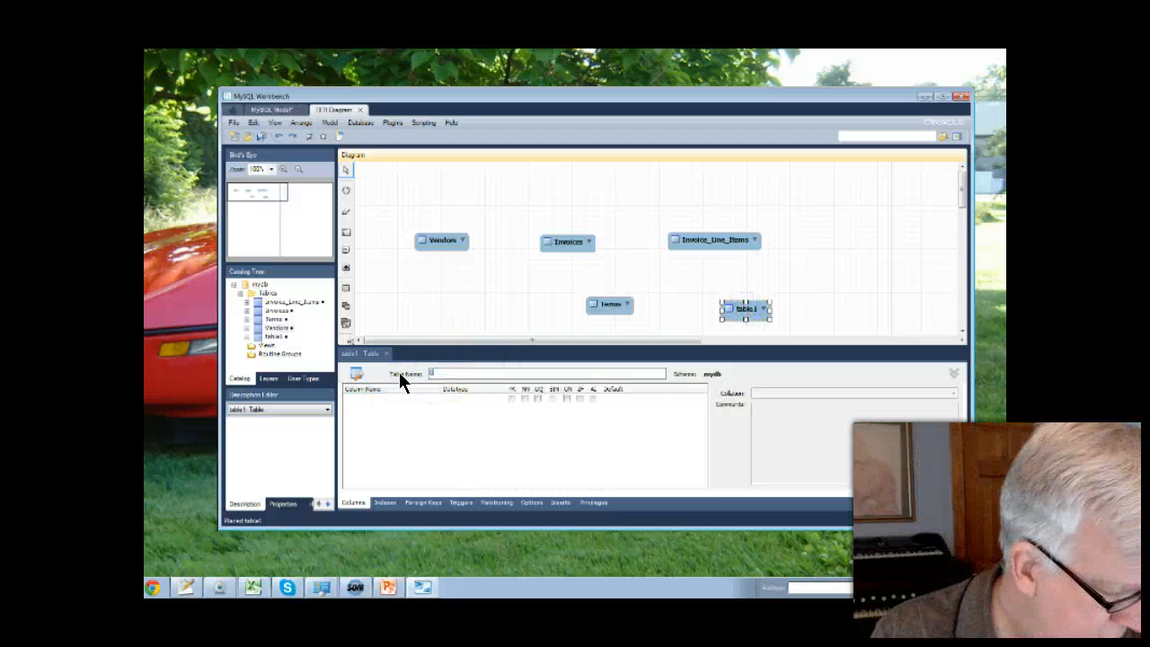
pyautogui.write('general_ledger_accounts')
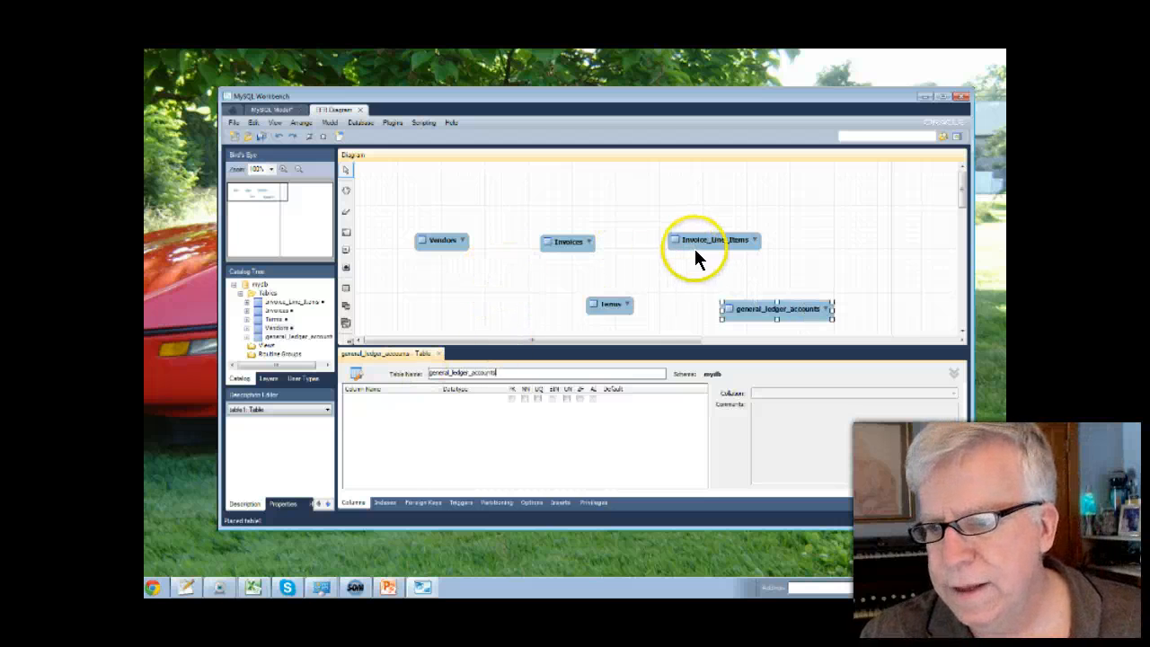
# Rename the Terms table in lowercase as terms.
pyautogui.click(610, 302)
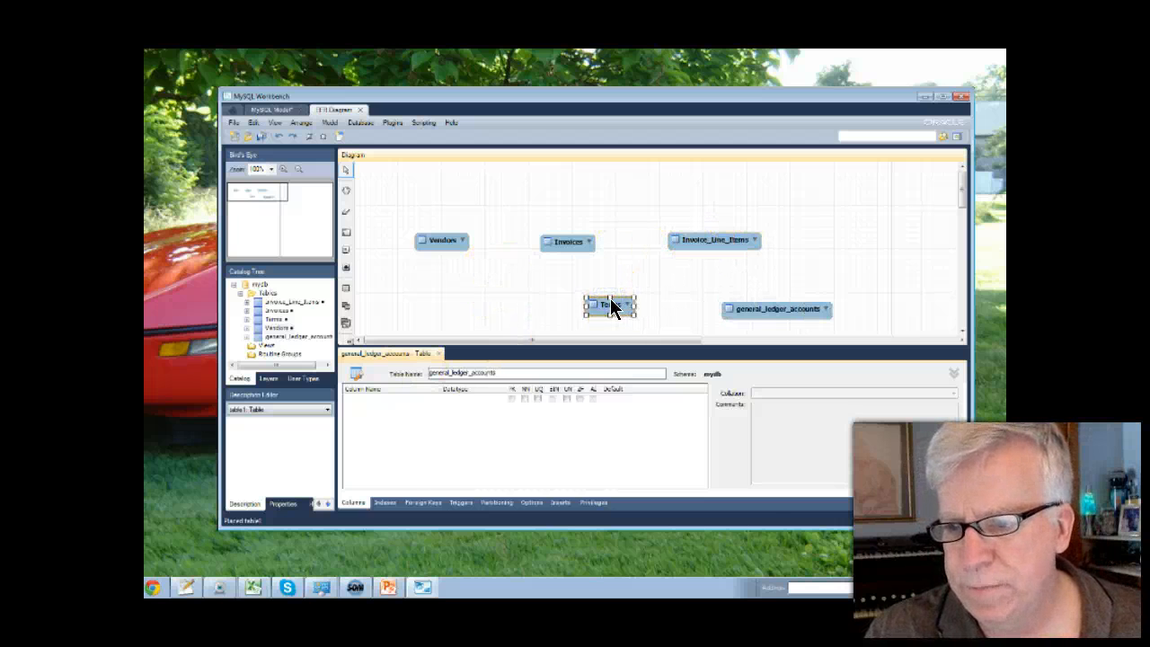
pyautogui.doubleClick(609, 303)
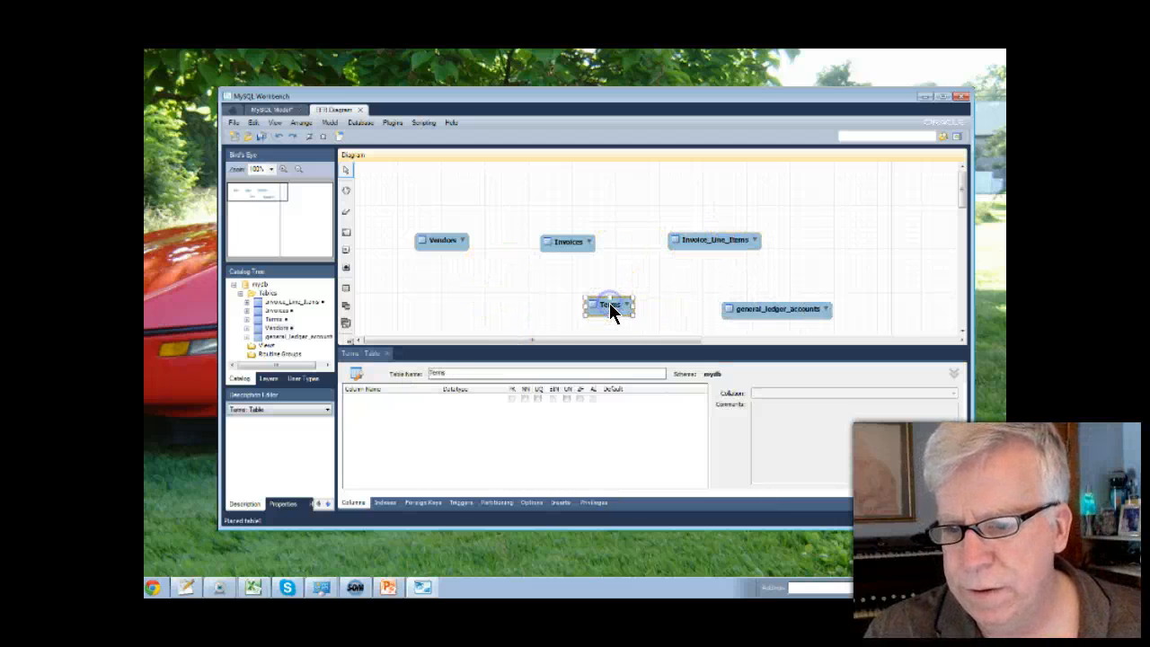
pyautogui.click(432, 371)
pyautogui.write('terms')
pyautogui.press('Return')
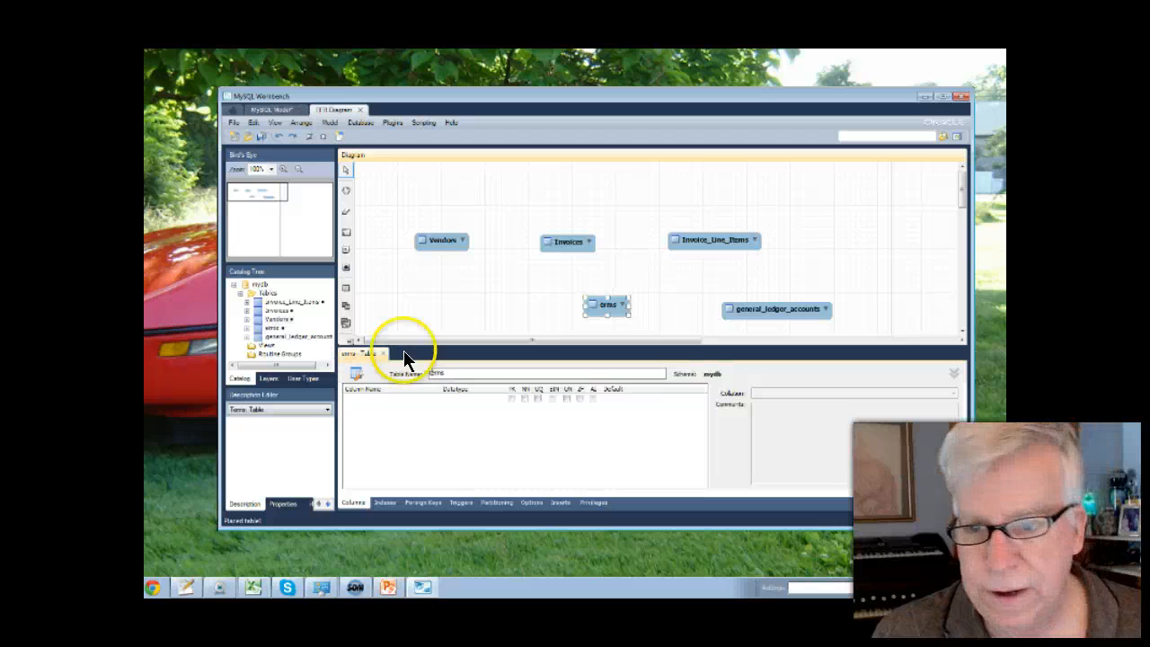
# Rename the Vendors table in lowercase as vendors.
pyautogui.click(438, 239)
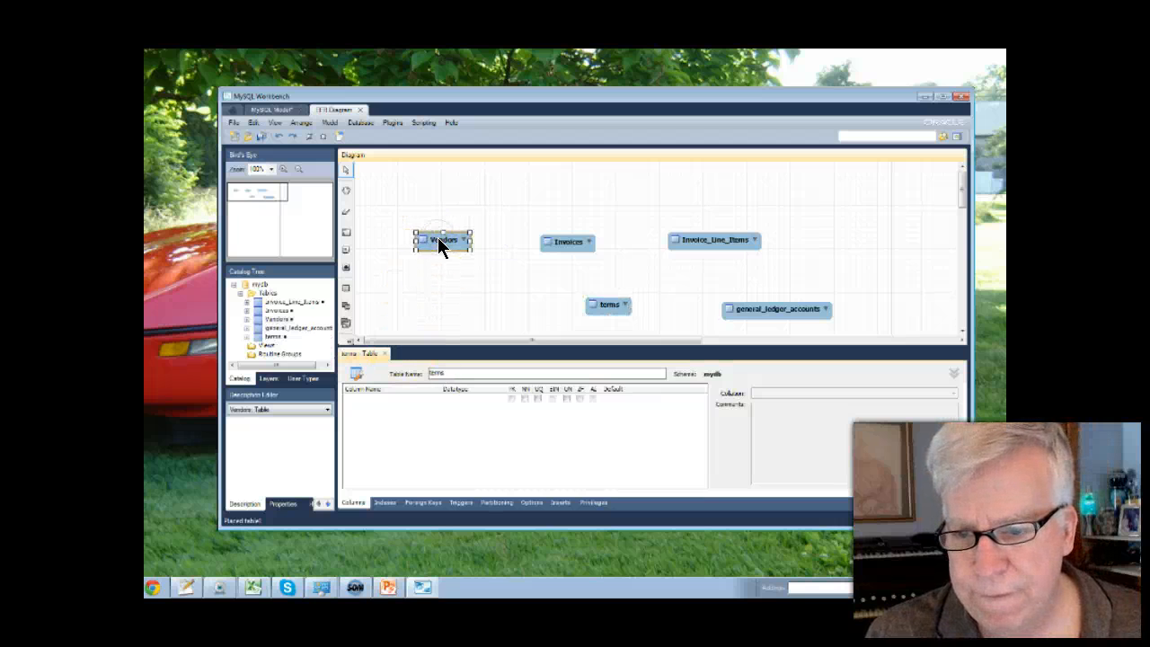
pyautogui.doubleClick(440, 244)
pyautogui.click(435, 372)
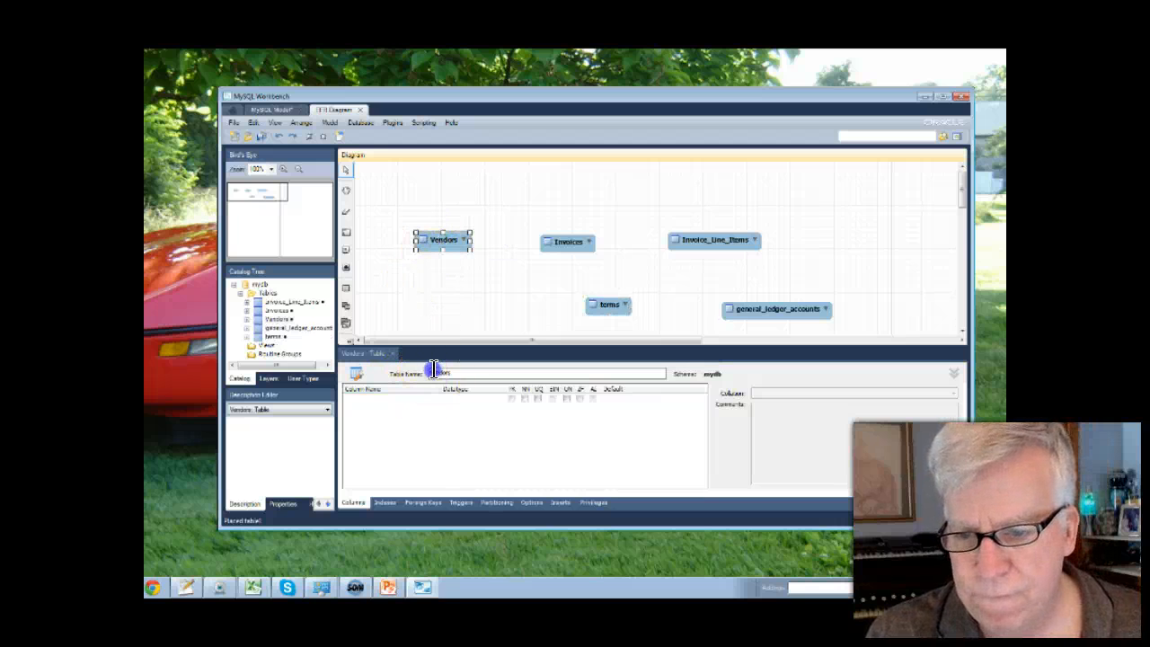
pyautogui.write('ven')
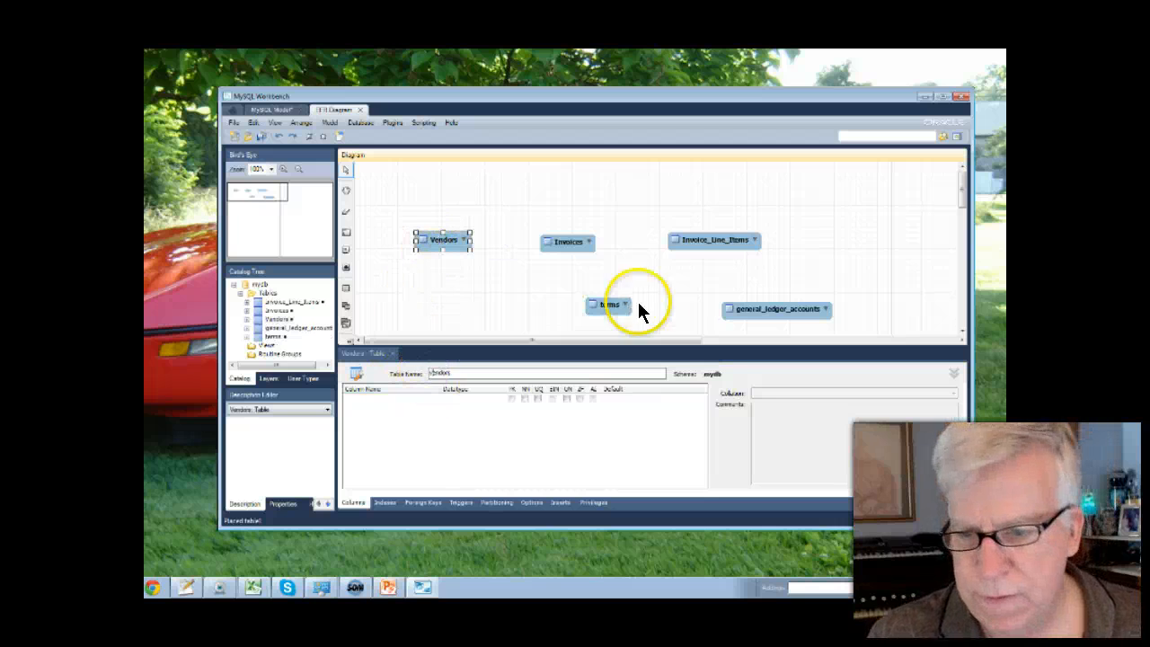
# Rename the Invoices table in lowercase as invoices.
pyautogui.click(551, 240)
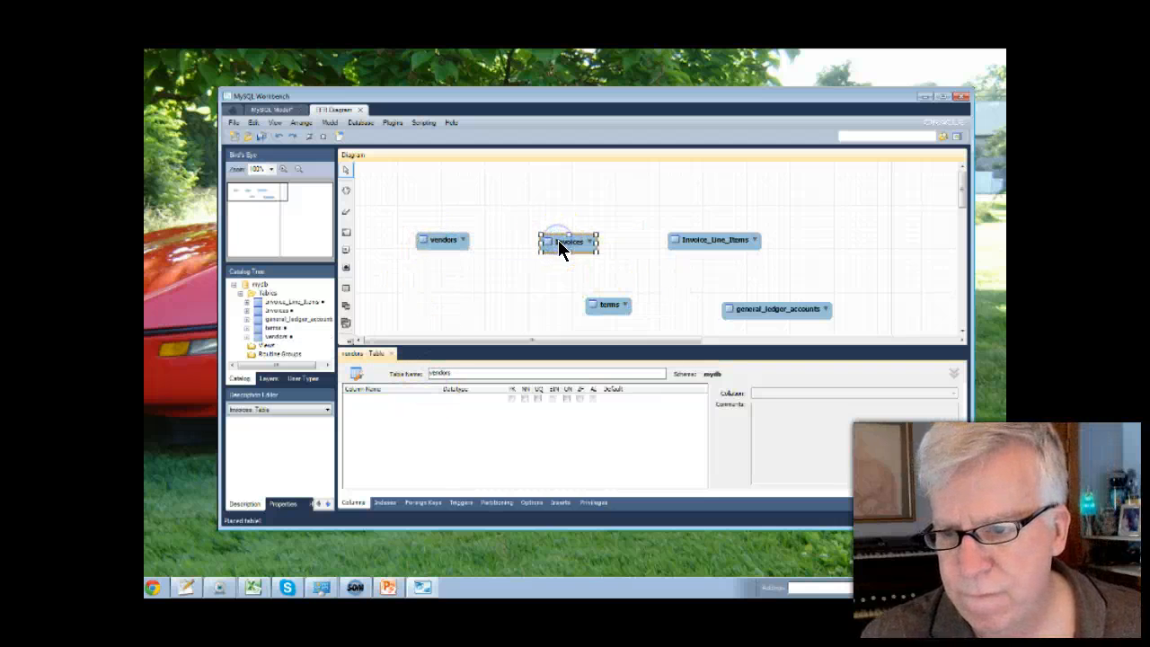
pyautogui.doubleClick(558, 240)
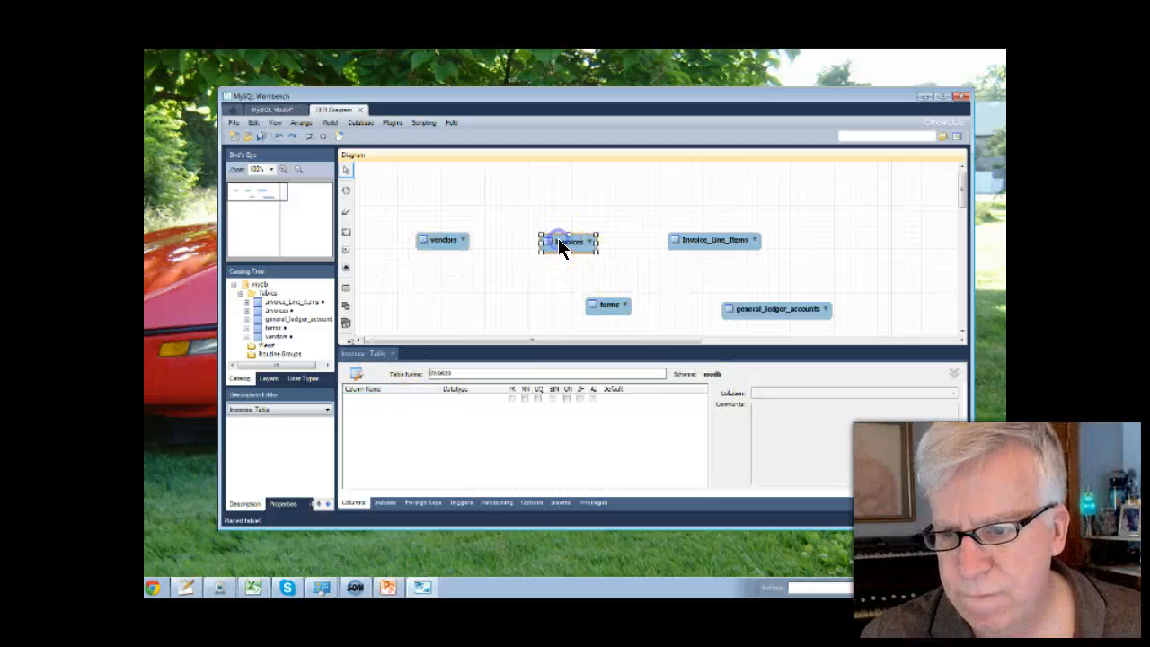
pyautogui.click(435, 372)
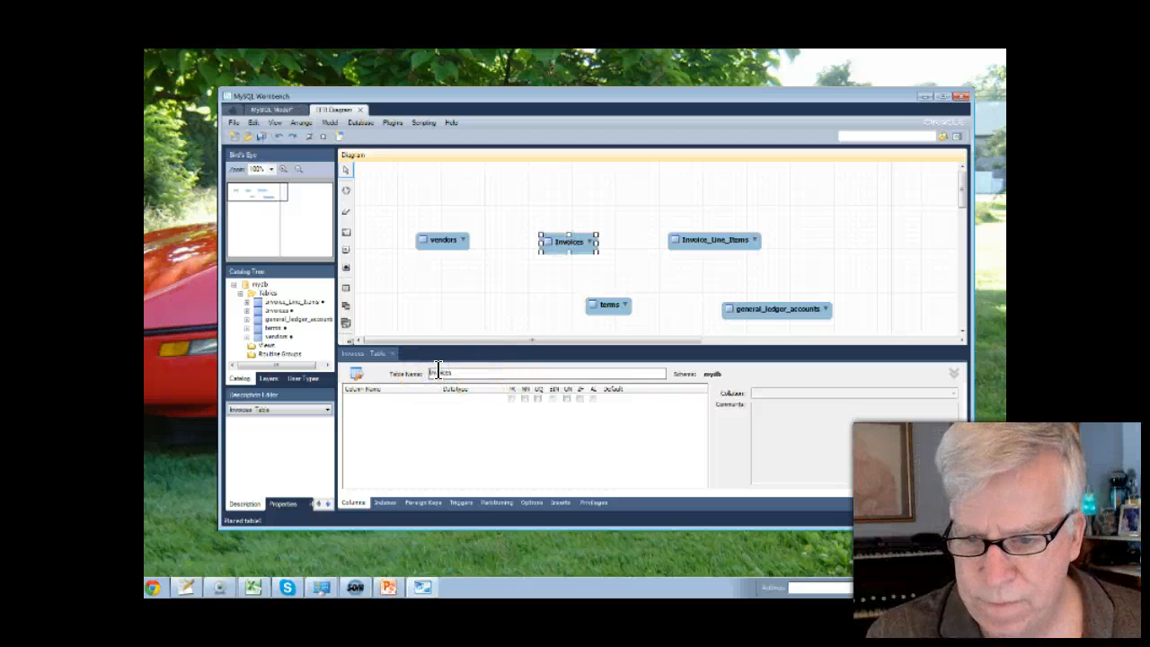
pyautogui.press('BackSpace')
pyautogui.write('i')
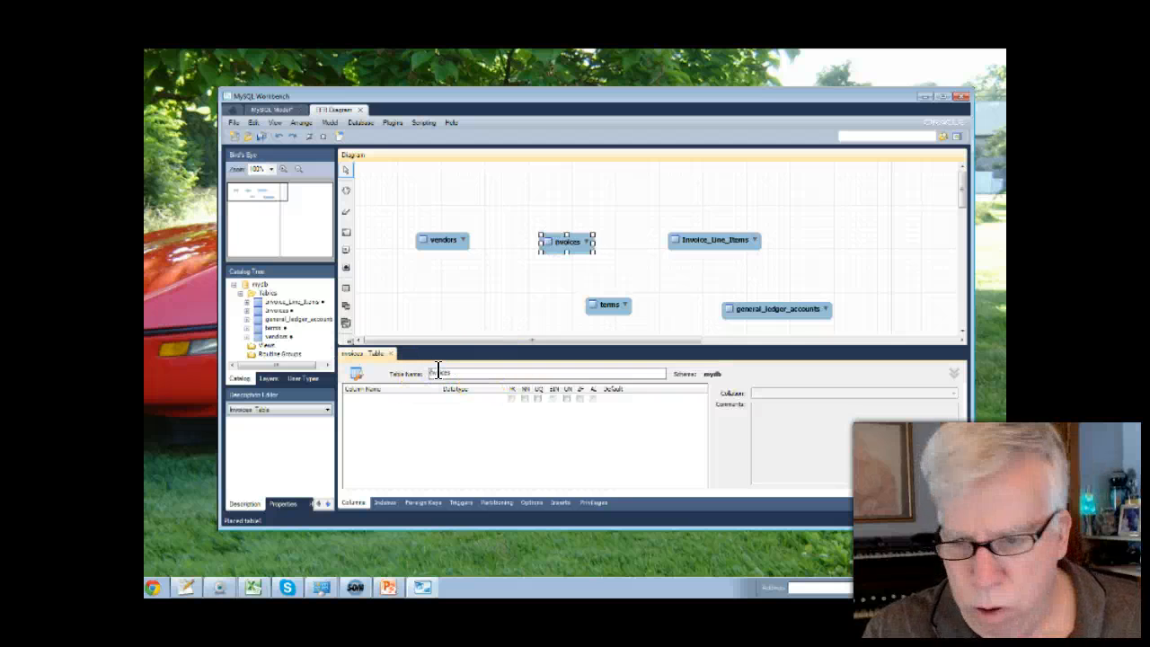
# Rename the Invoice_Line_Items table entirely in lowercase as invoice_line_items.
pyautogui.click(711, 243)
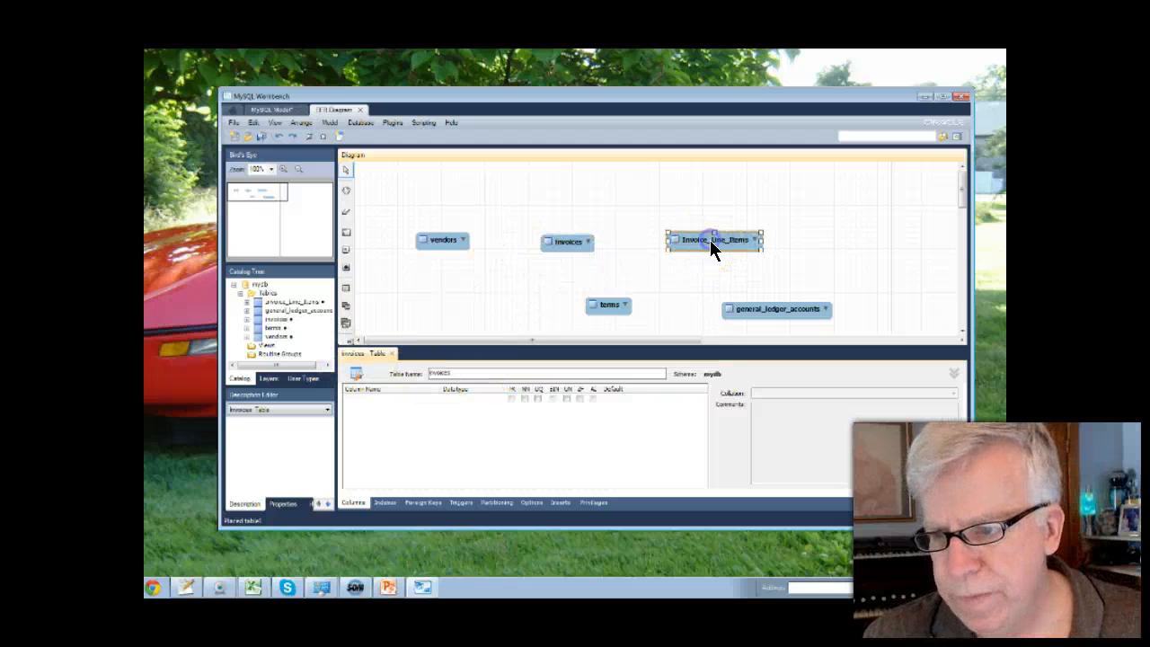
pyautogui.doubleClick(710, 240)
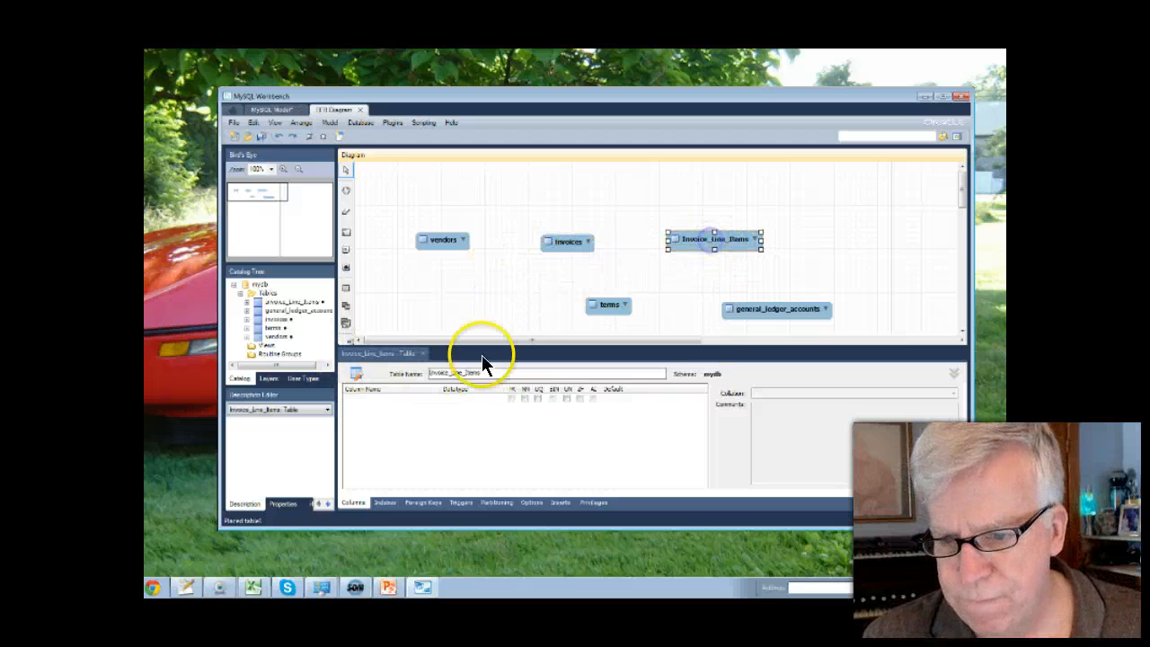
pyautogui.click(432, 371)
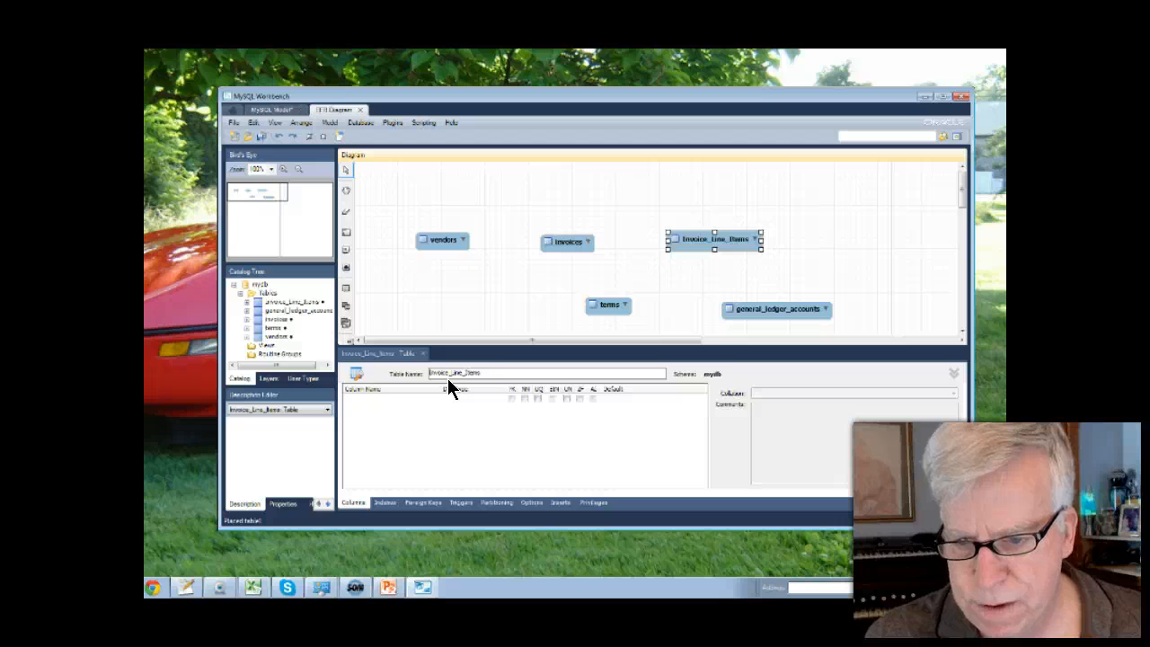
pyautogui.press('BackSpace')
pyautogui.write('i')
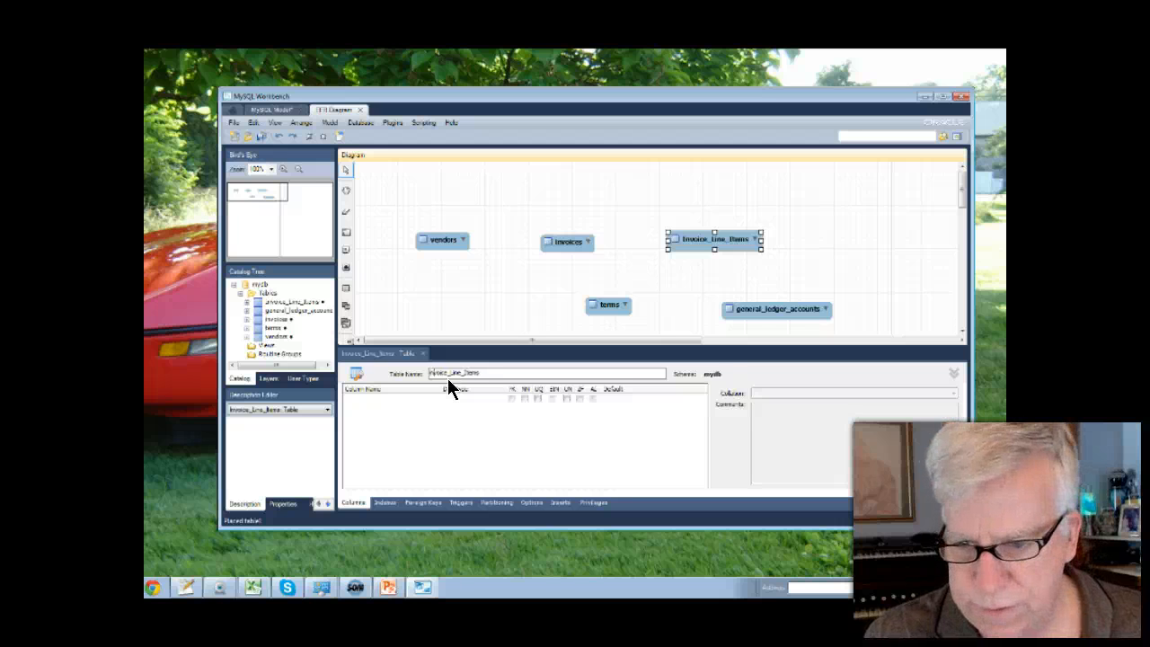
pyautogui.press('Right')
pyautogui.press('Right')
pyautogui.press('Right')
pyautogui.press('Right')
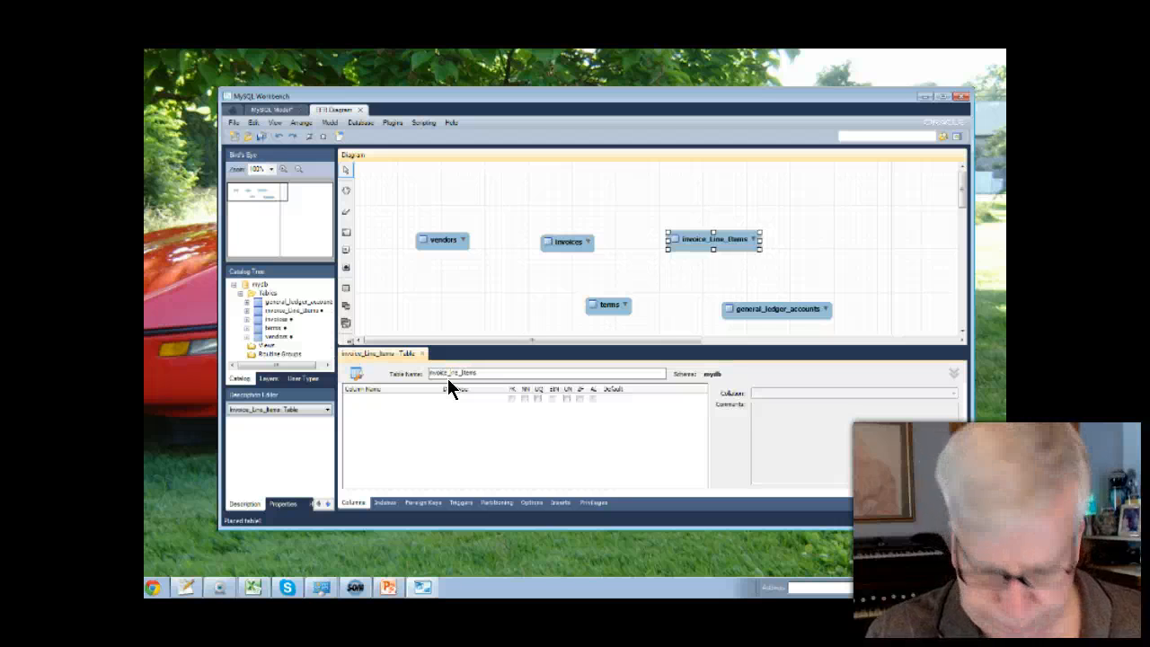
pyautogui.press('BackSpace')
pyautogui.write('l')
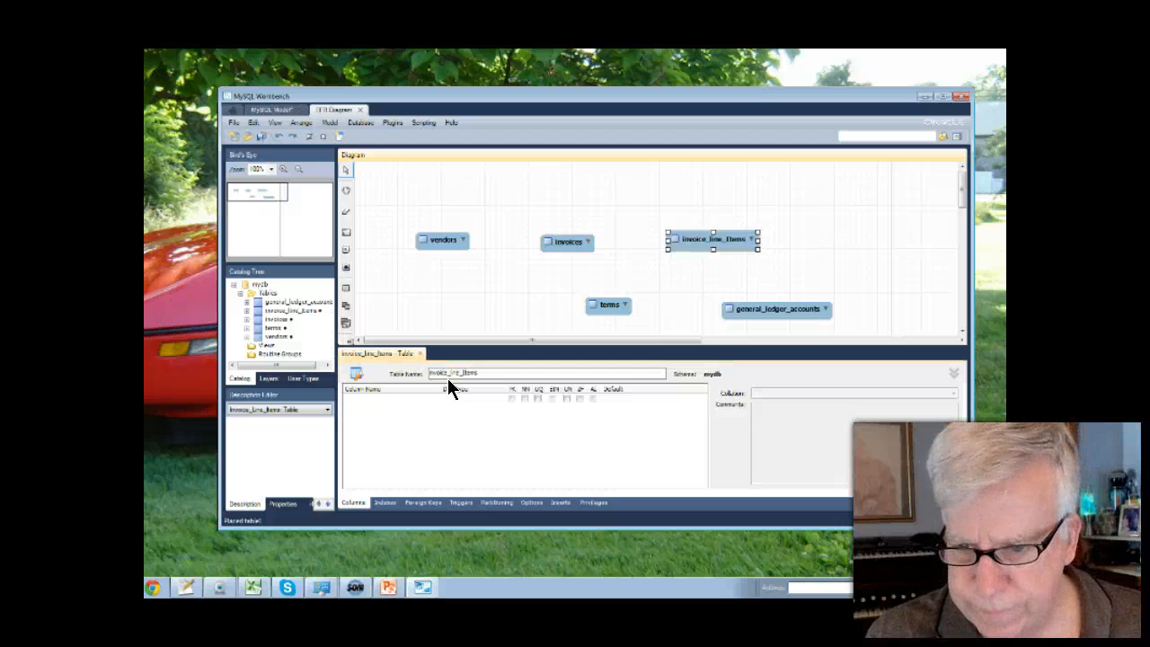
pyautogui.press('BackSpace')
pyautogui.write('i')
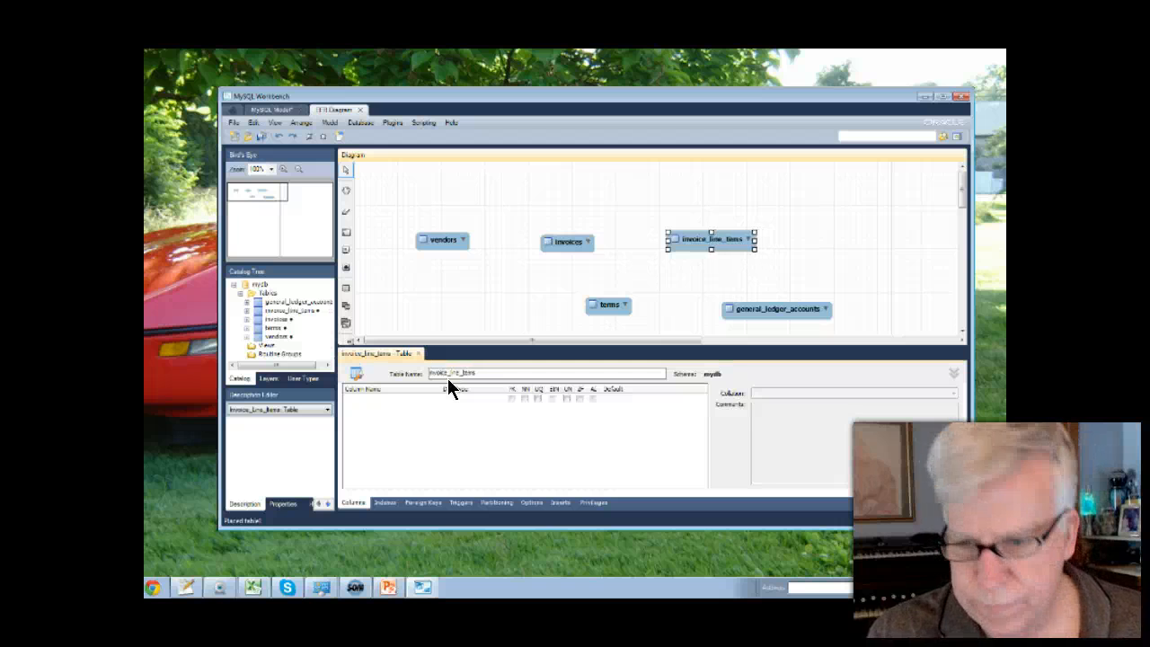
pyautogui.click(701, 355)
# Spread out the five tables on the diagram, with invoices above vendors, invoice_line_items above general_ledger_accounts, and terms in the middle.
pyautogui.click(566, 240)
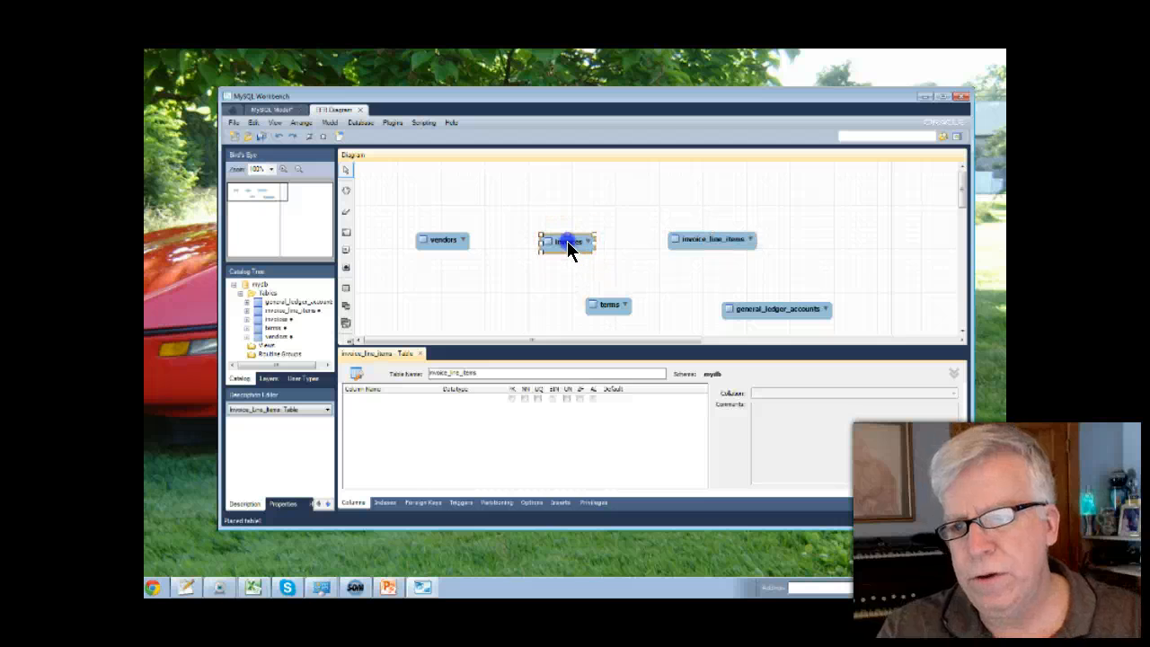
pyautogui.moveTo(565, 240); pyautogui.dragTo(524, 192)
pyautogui.moveTo(461, 236); pyautogui.dragTo(424, 240)
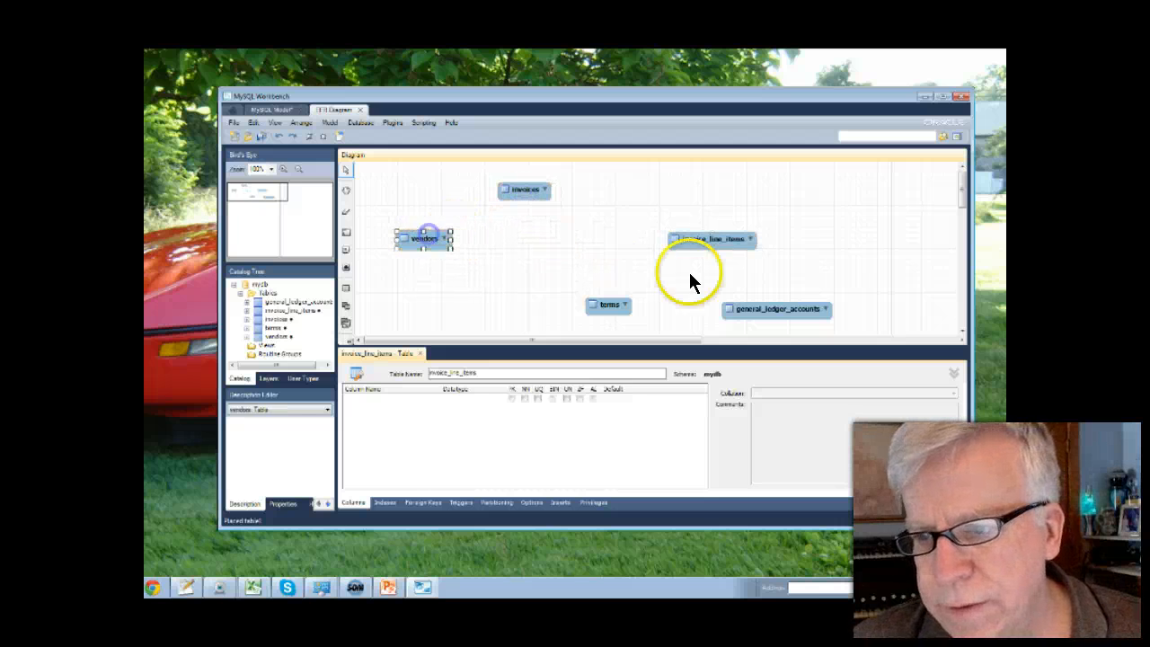
pyautogui.moveTo(722, 241); pyautogui.dragTo(773, 200)
pyautogui.moveTo(768, 306); pyautogui.dragTo(799, 293)
pyautogui.moveTo(616, 306); pyautogui.dragTo(639, 264)
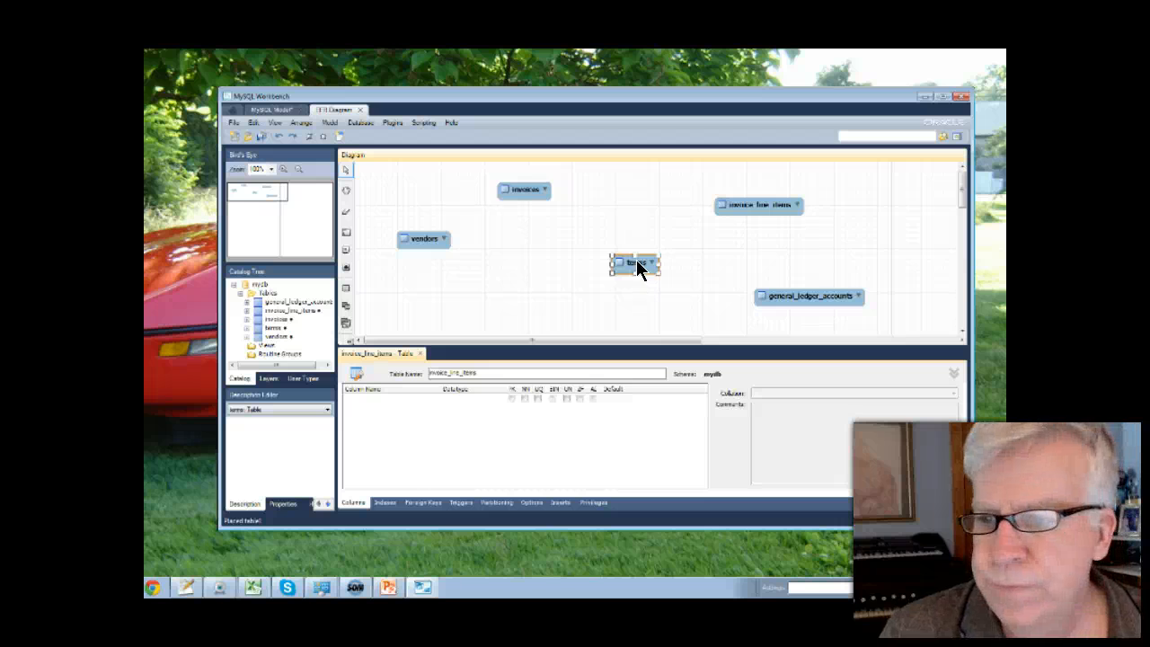
# Add a terms_id column of type INT to the invoice_line_items table as its not-null primary key.
pyautogui.click(636, 268)
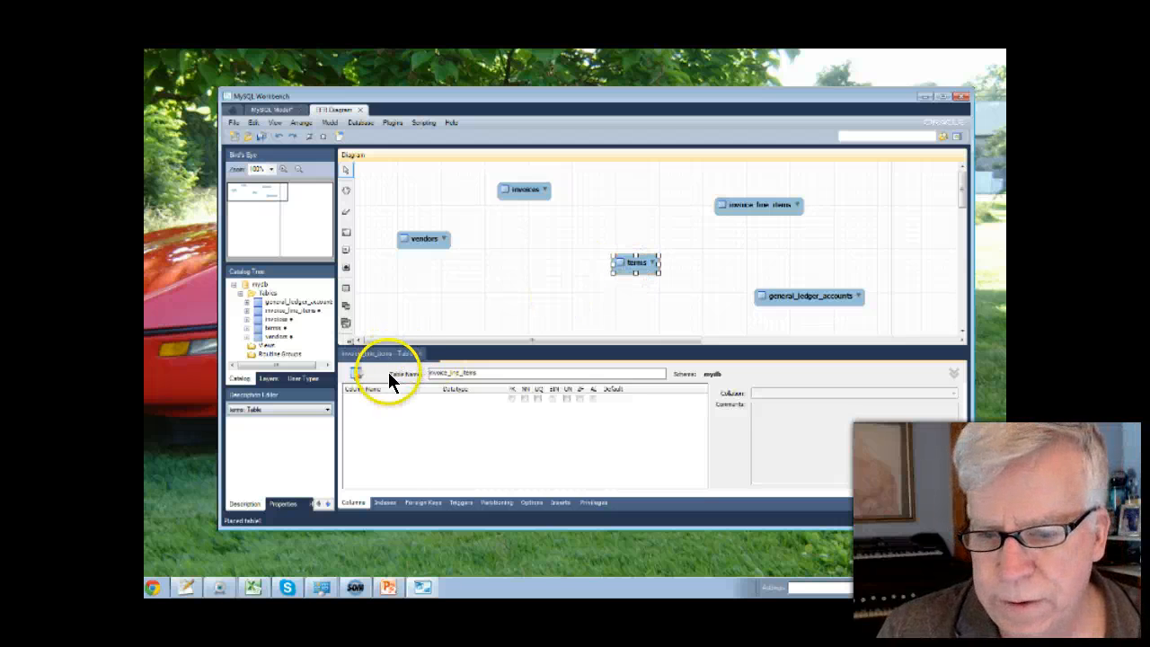
pyautogui.click(372, 388)
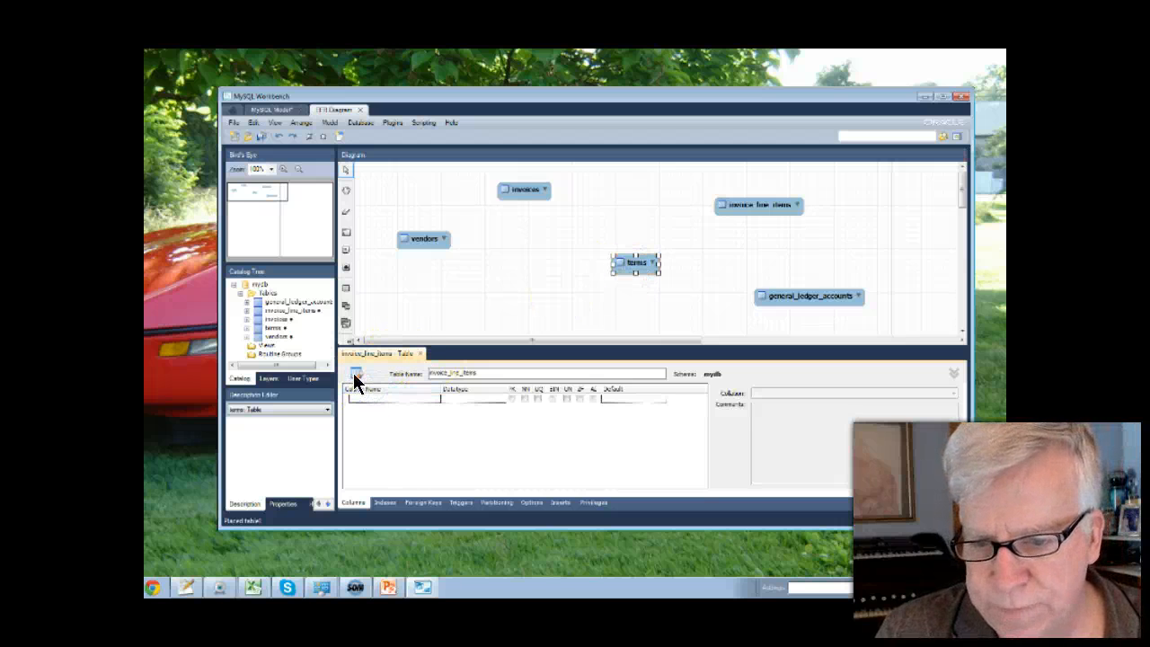
pyautogui.rightClick(371, 401)
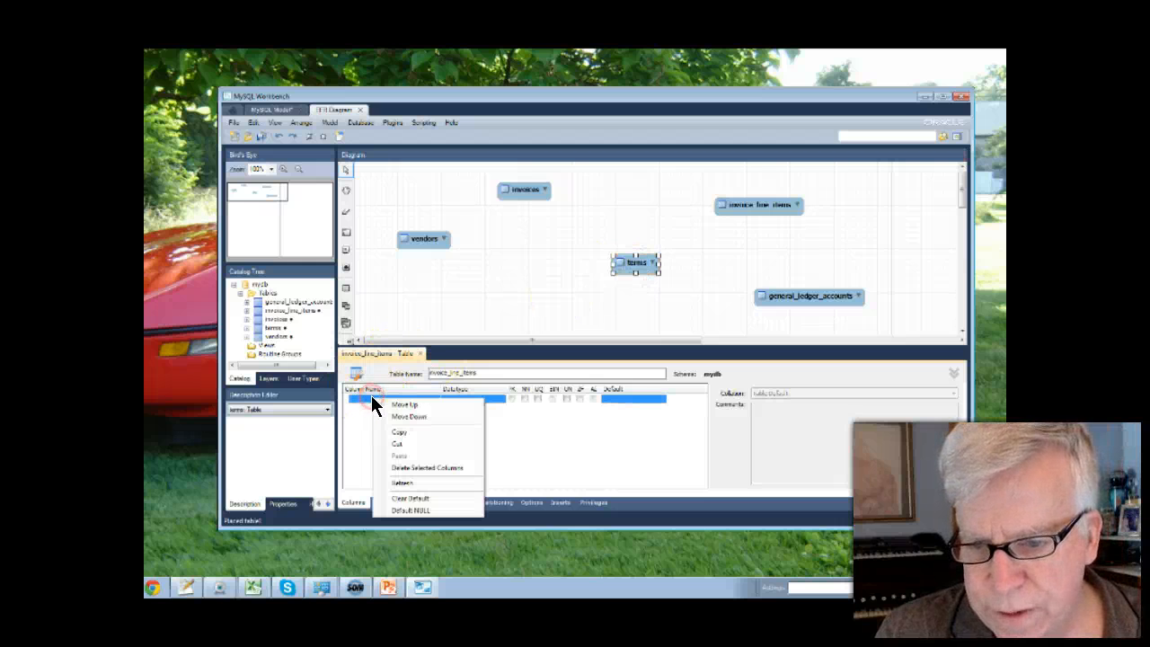
pyautogui.click(369, 396)
pyautogui.doubleClick(369, 397)
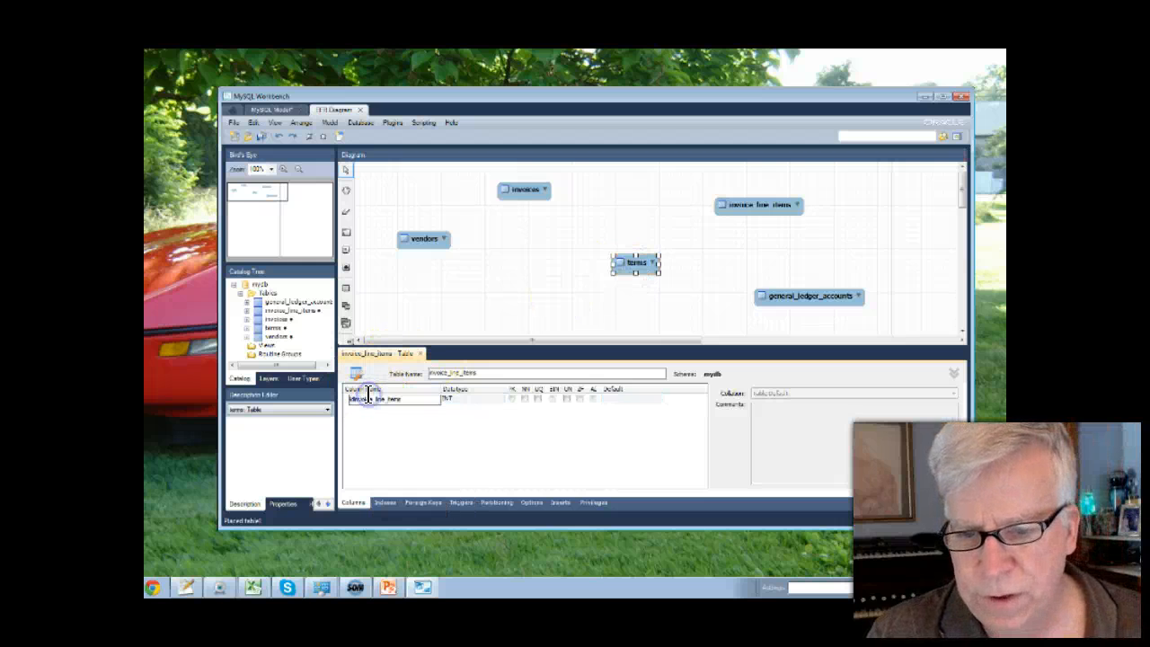
pyautogui.moveTo(401, 401); pyautogui.dragTo(325, 395)
pyautogui.write('terms_id')
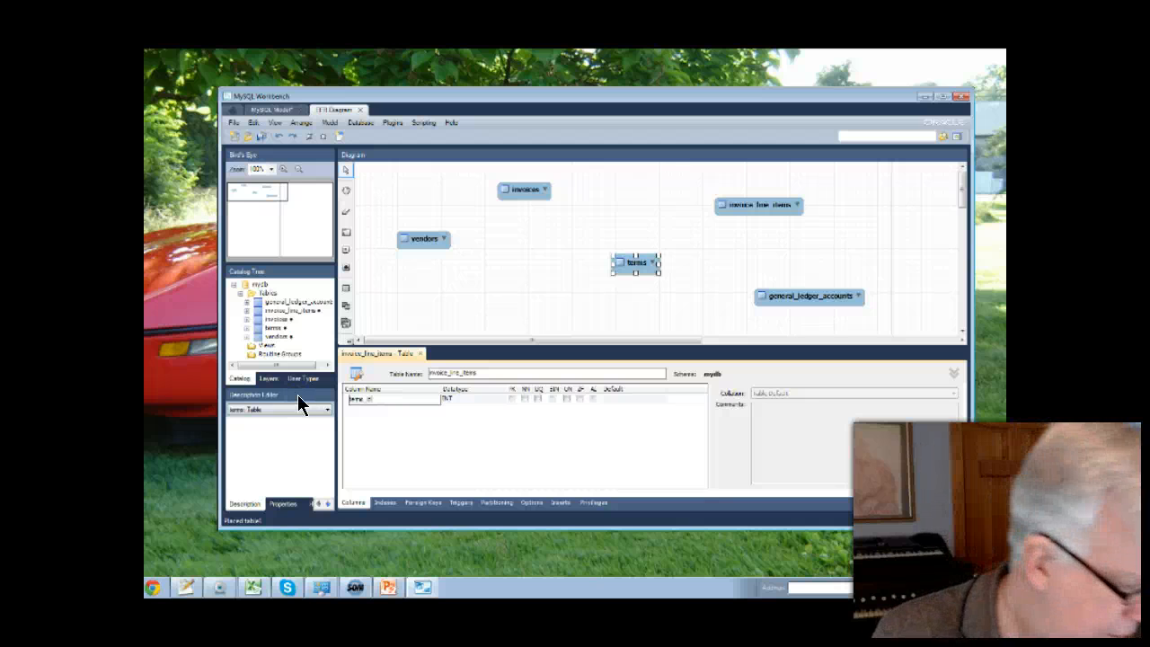
pyautogui.press('Tab')
pyautogui.click(357, 387)
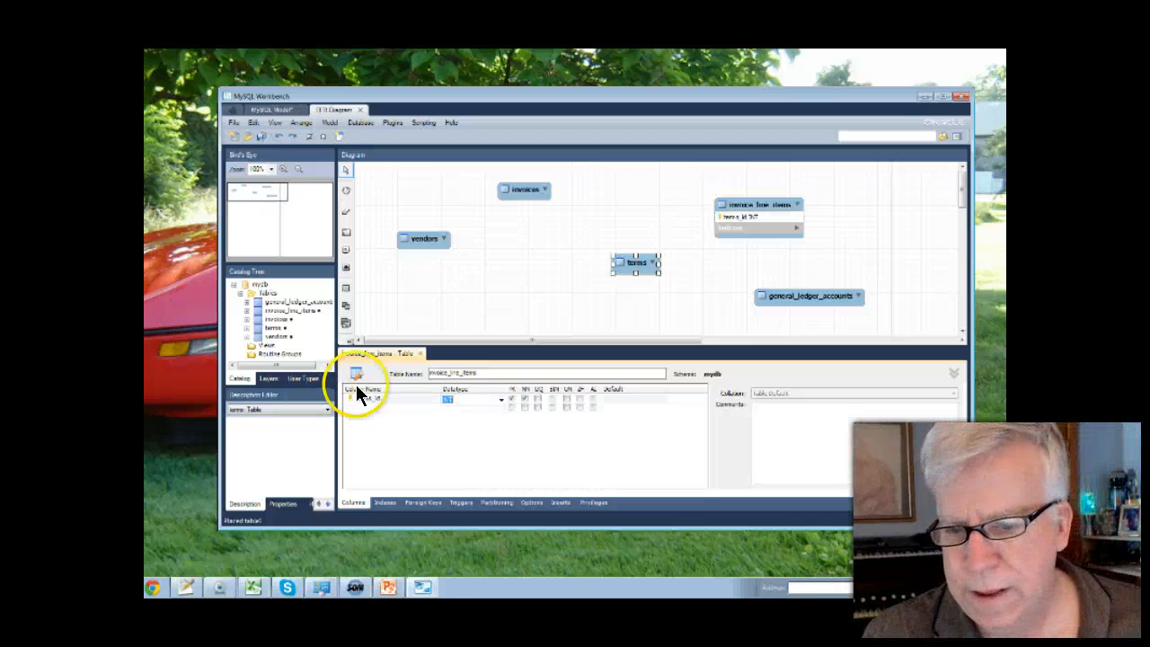
pyautogui.click(512, 398)
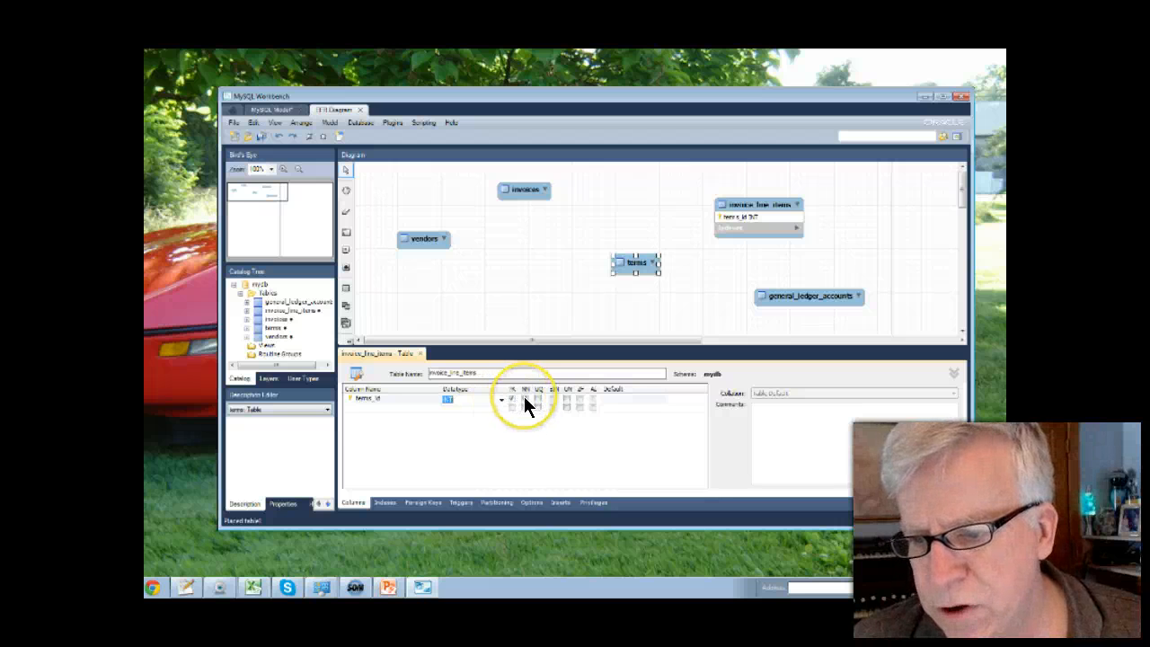
pyautogui.click(447, 400)
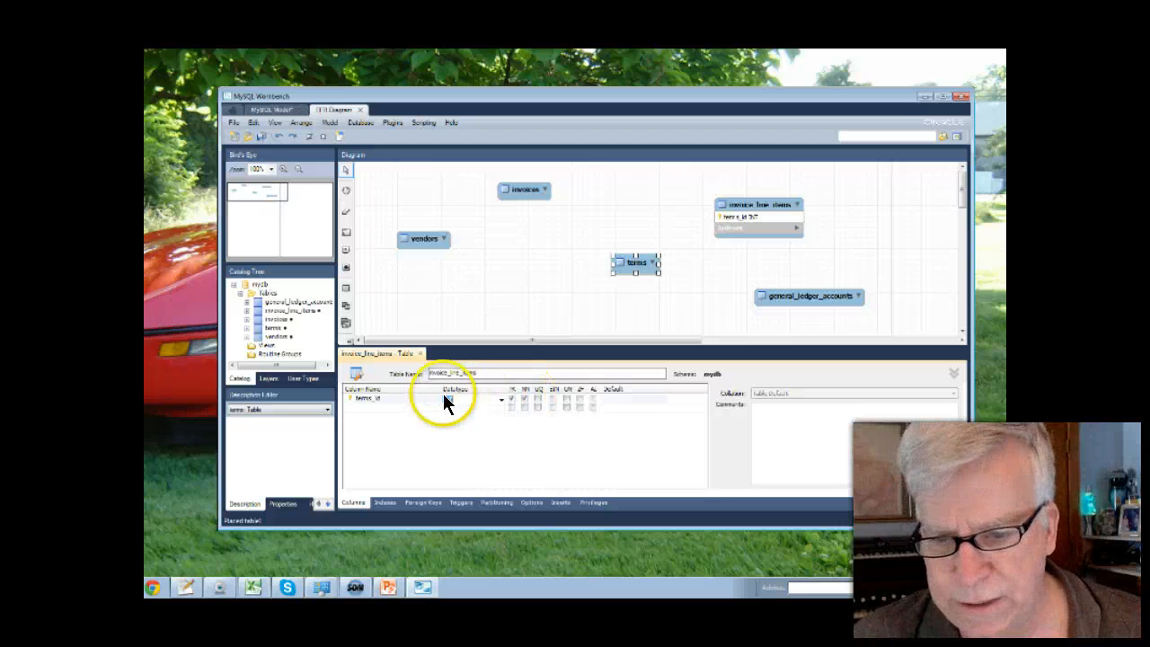
# Add a terms_description column of type VARCHAR(45) below terms_id and make it not null.
pyautogui.click(401, 407)
pyautogui.click(393, 409)
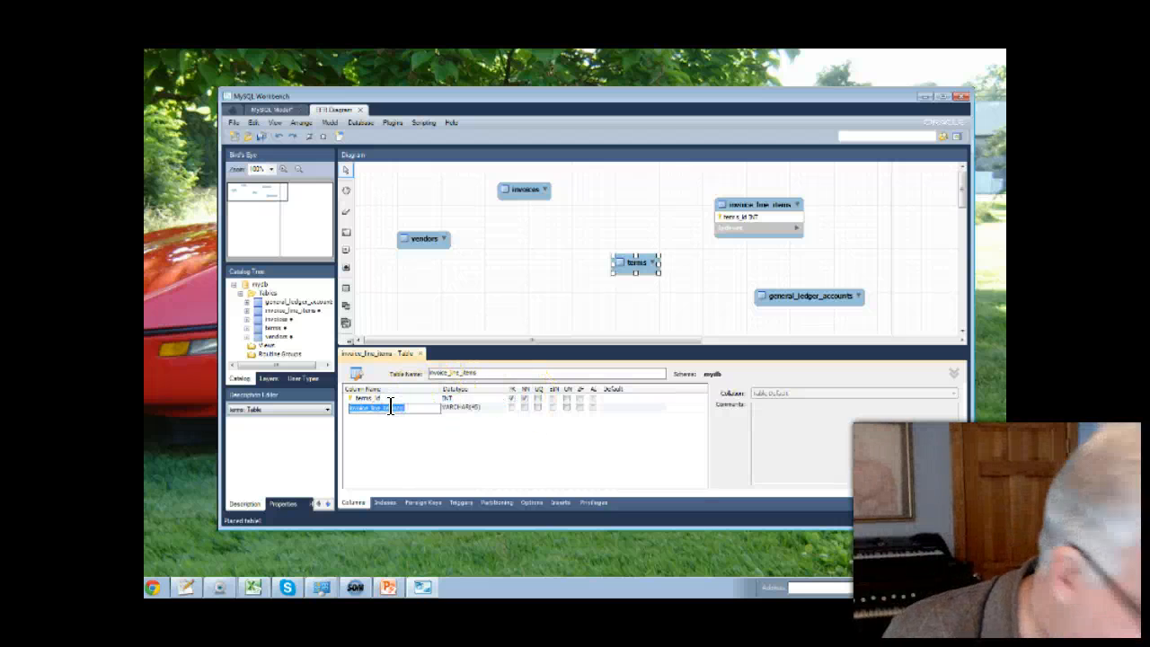
pyautogui.write('terms')
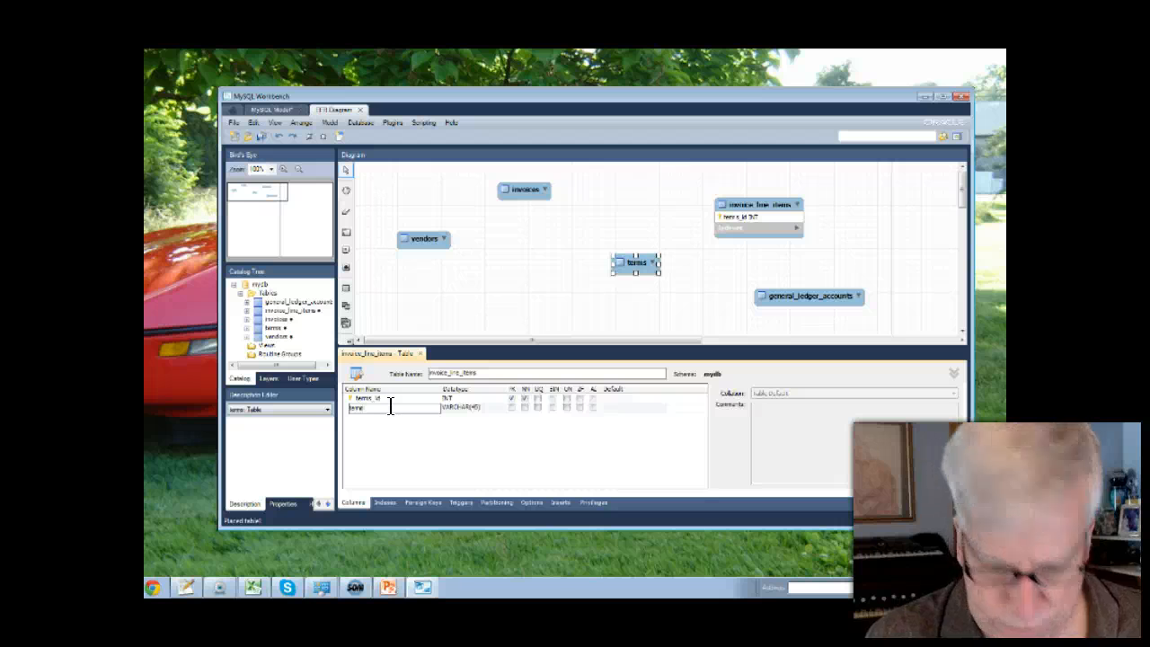
pyautogui.write('_descrip')
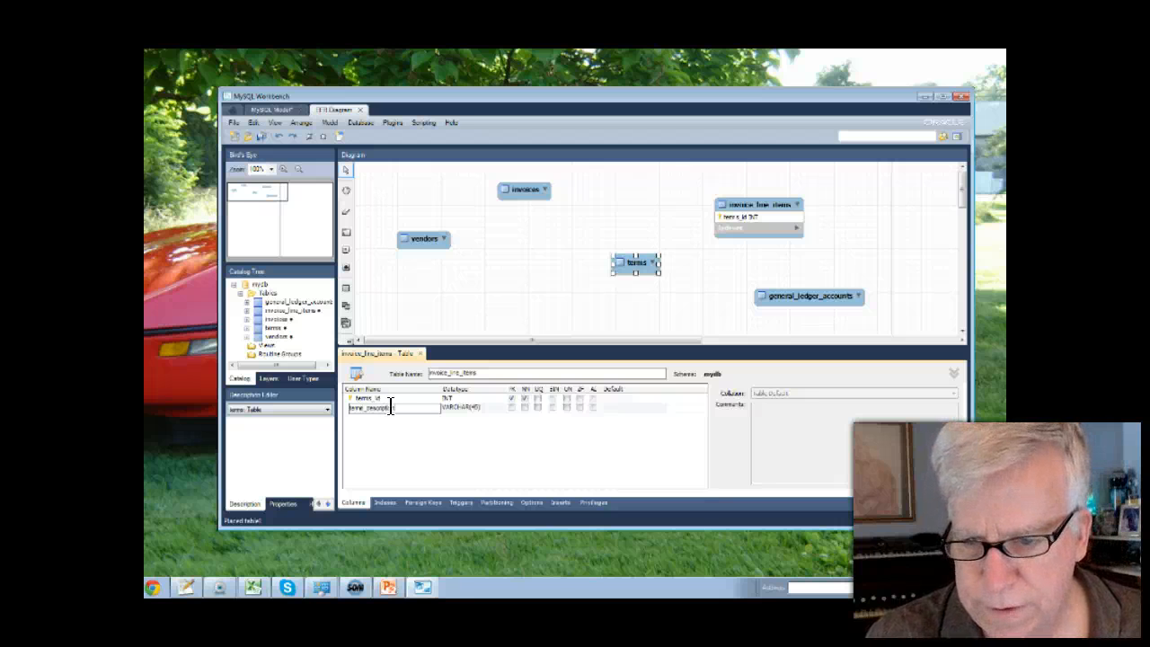
pyautogui.write('tion')
pyautogui.press('Tab')
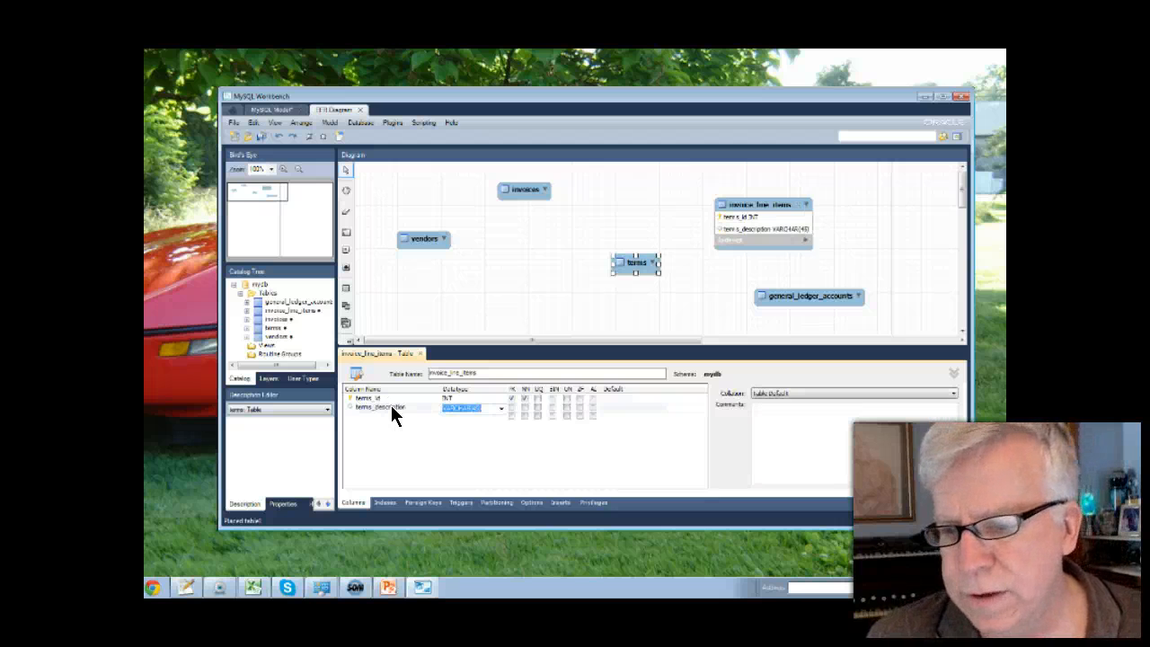
pyautogui.click(523, 409)
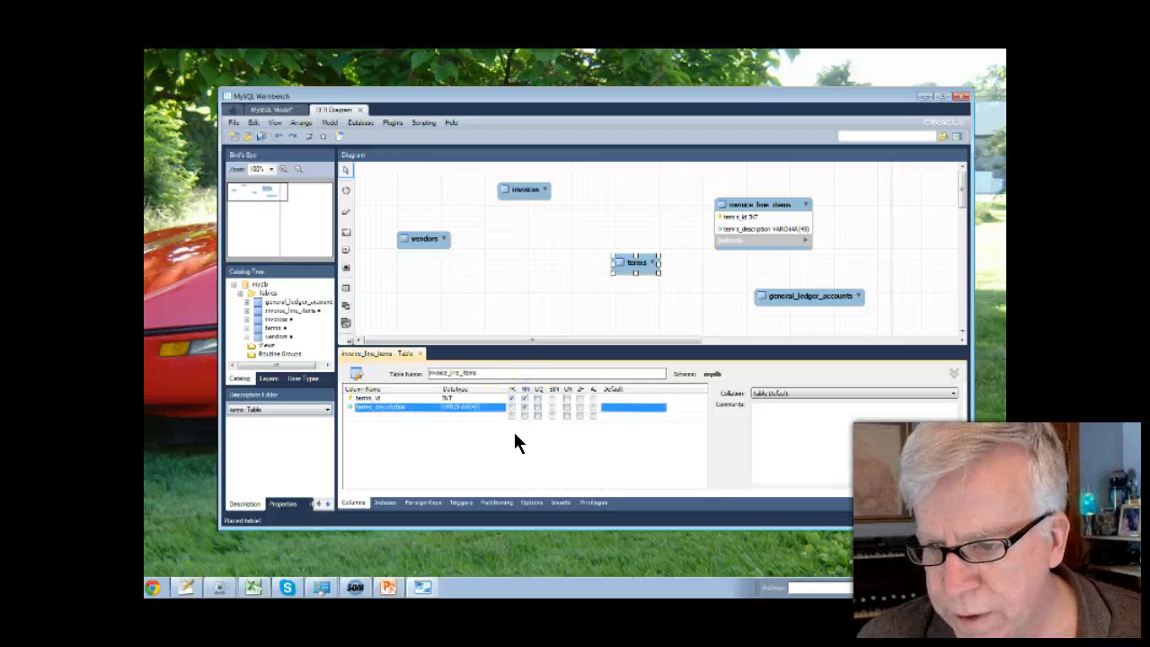
# Add a third column named terms_due_days to the invoice_line_items table.
pyautogui.click(385, 415)
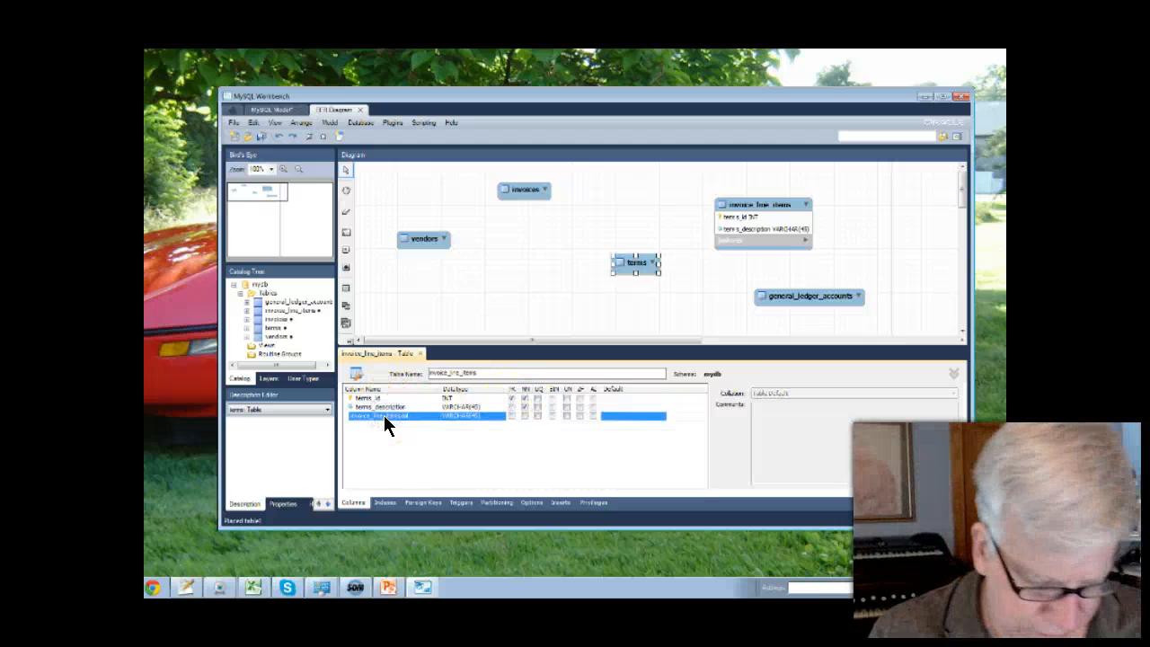
pyautogui.press('i')
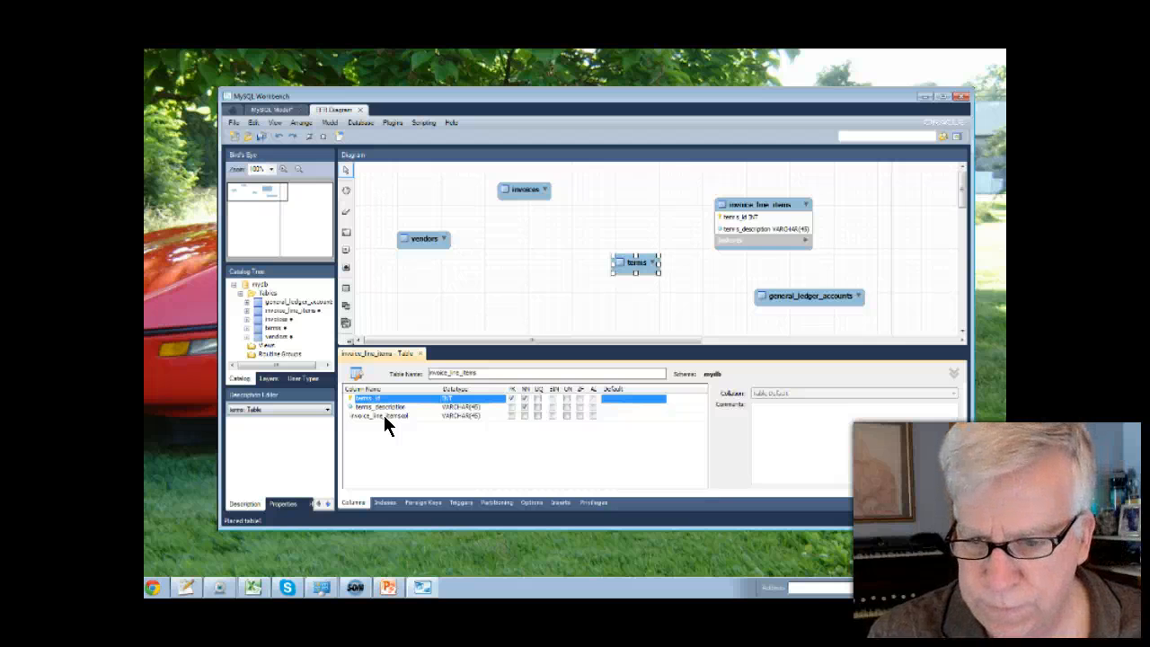
pyautogui.click(430, 415)
pyautogui.click(380, 413)
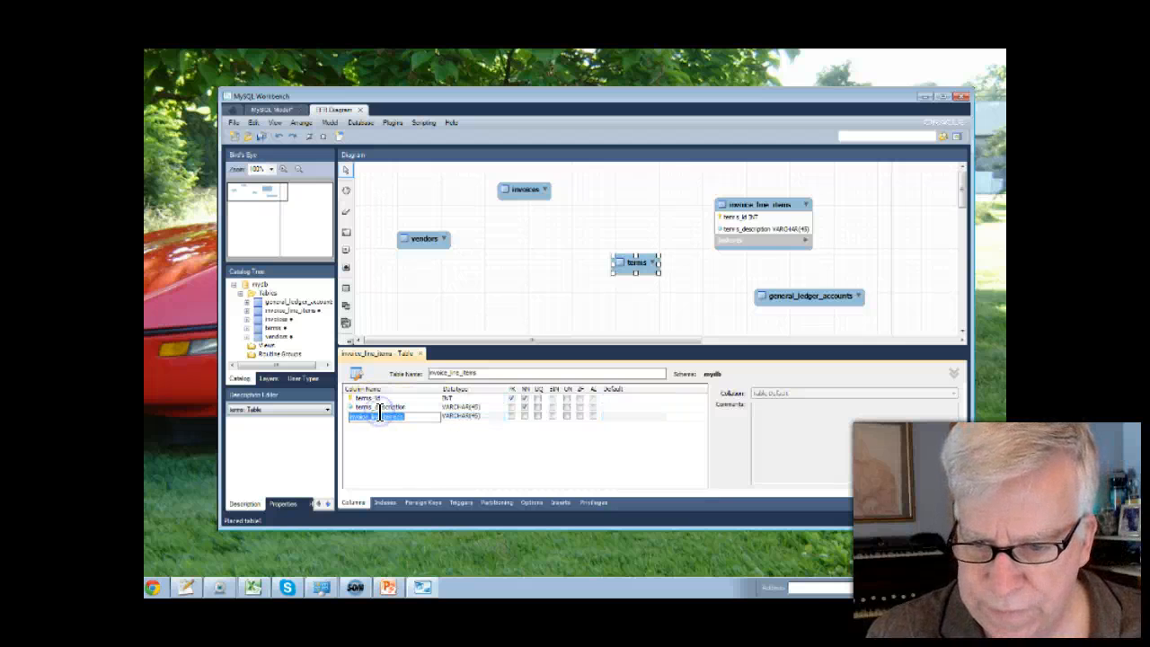
pyautogui.write('terms_due_days')
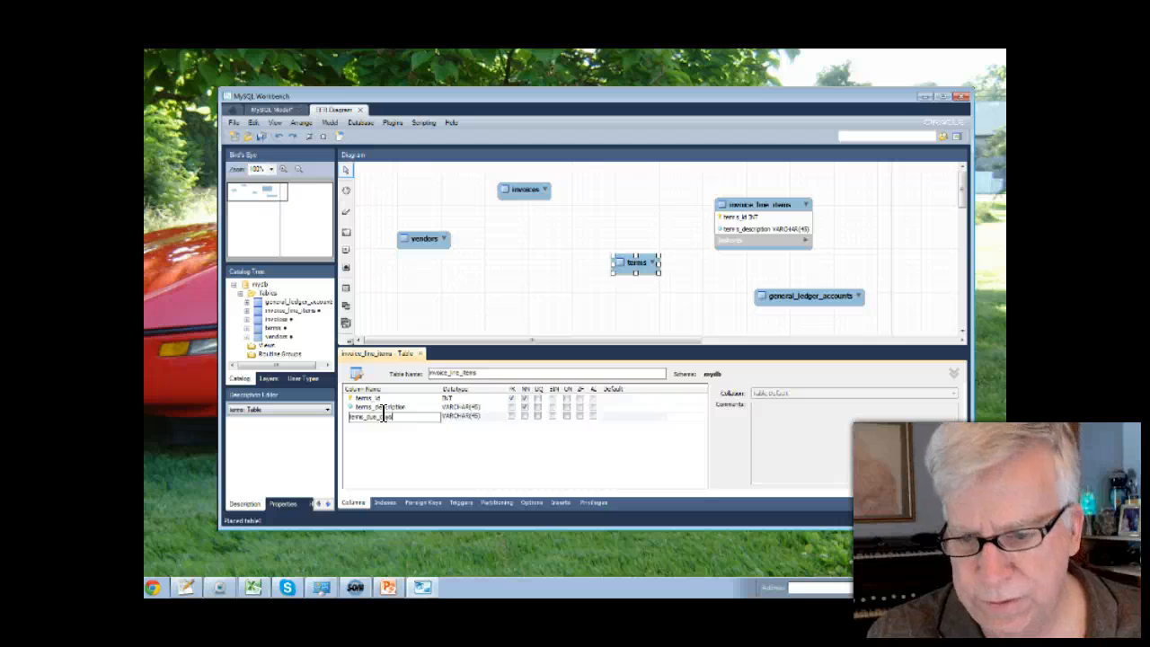
pyautogui.press('Tab')
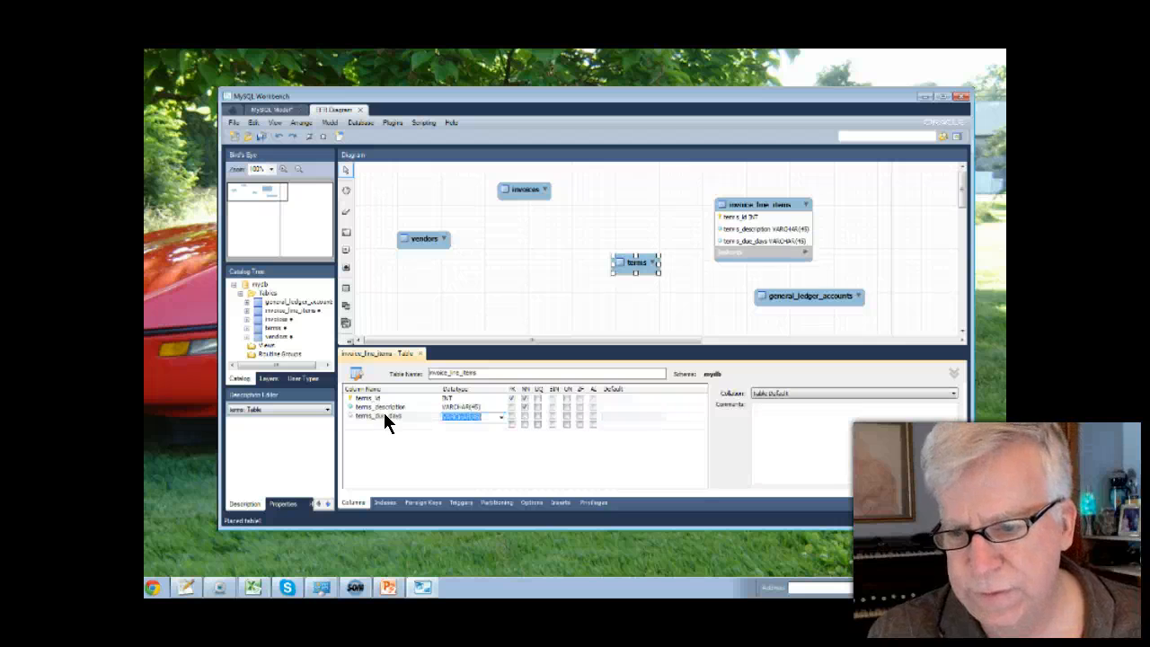
# Set the terms_due_days column's data type to INT2 and make it not null.
pyautogui.click(500, 416)
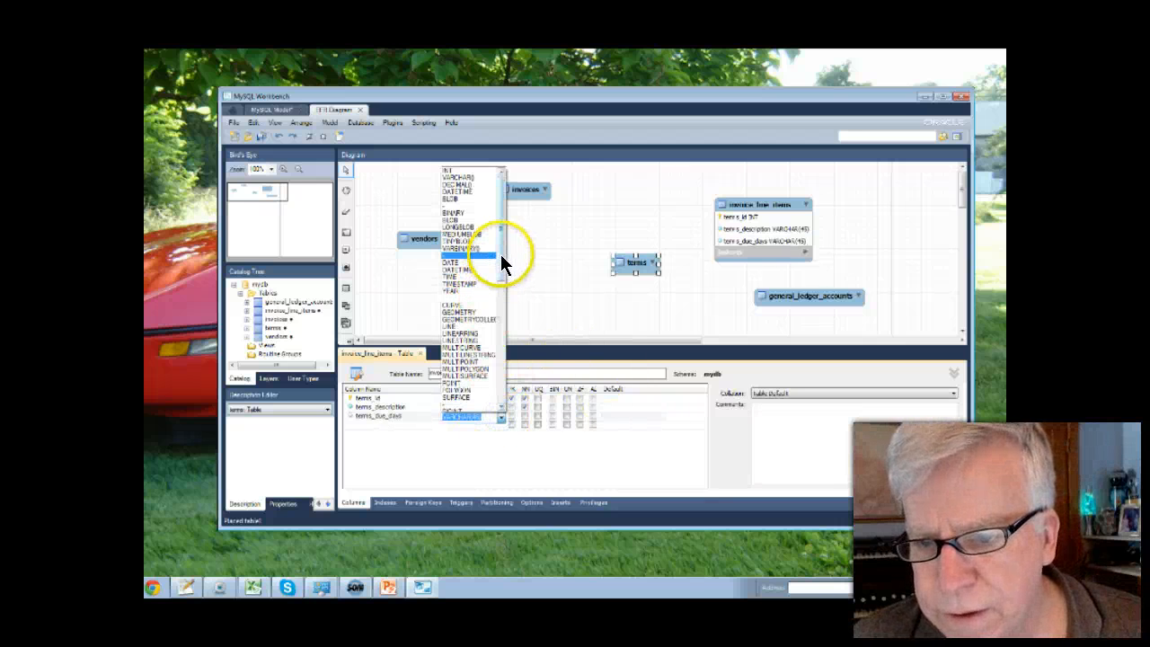
pyautogui.moveTo(501, 256); pyautogui.dragTo(494, 373)
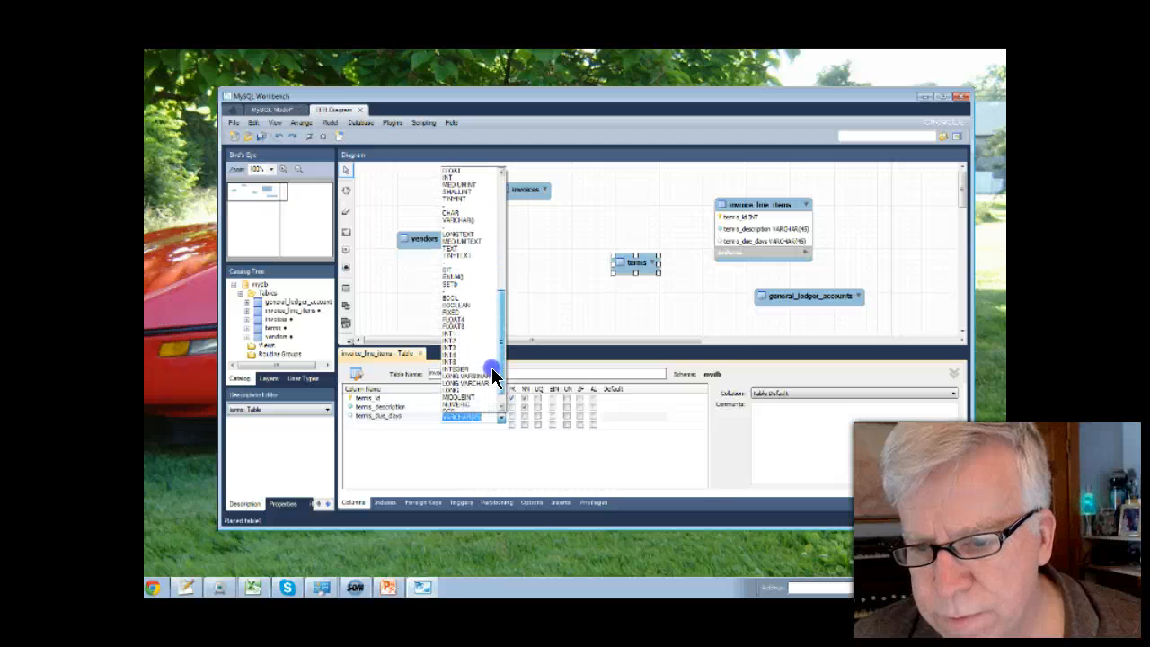
pyautogui.click(461, 339)
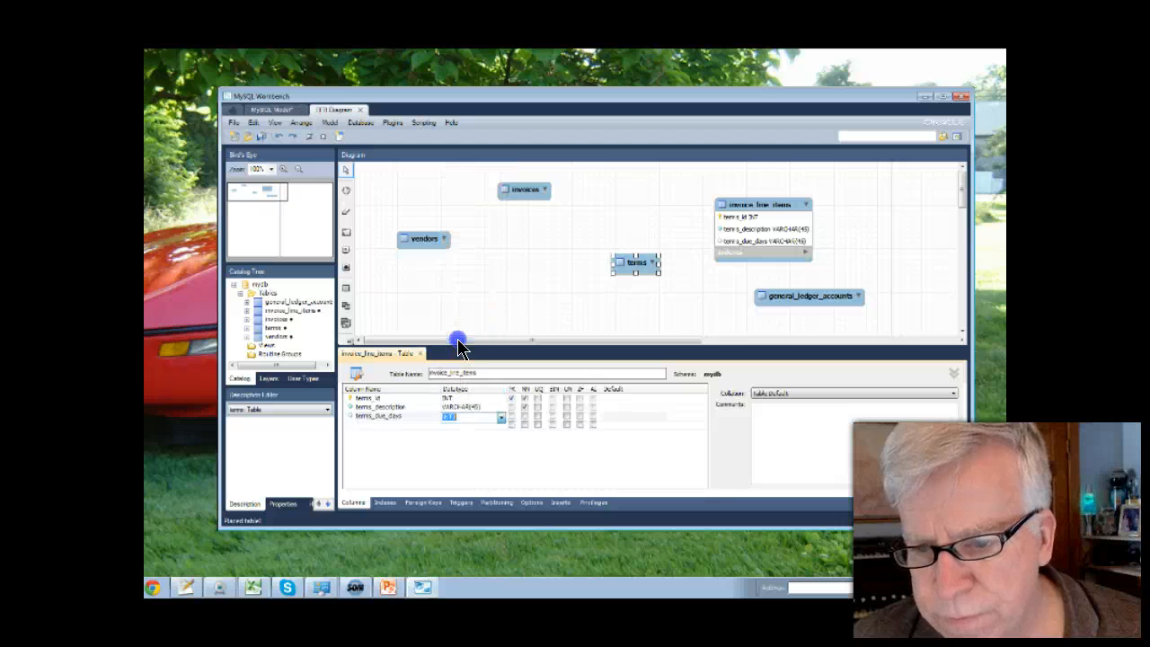
pyautogui.click(523, 416)
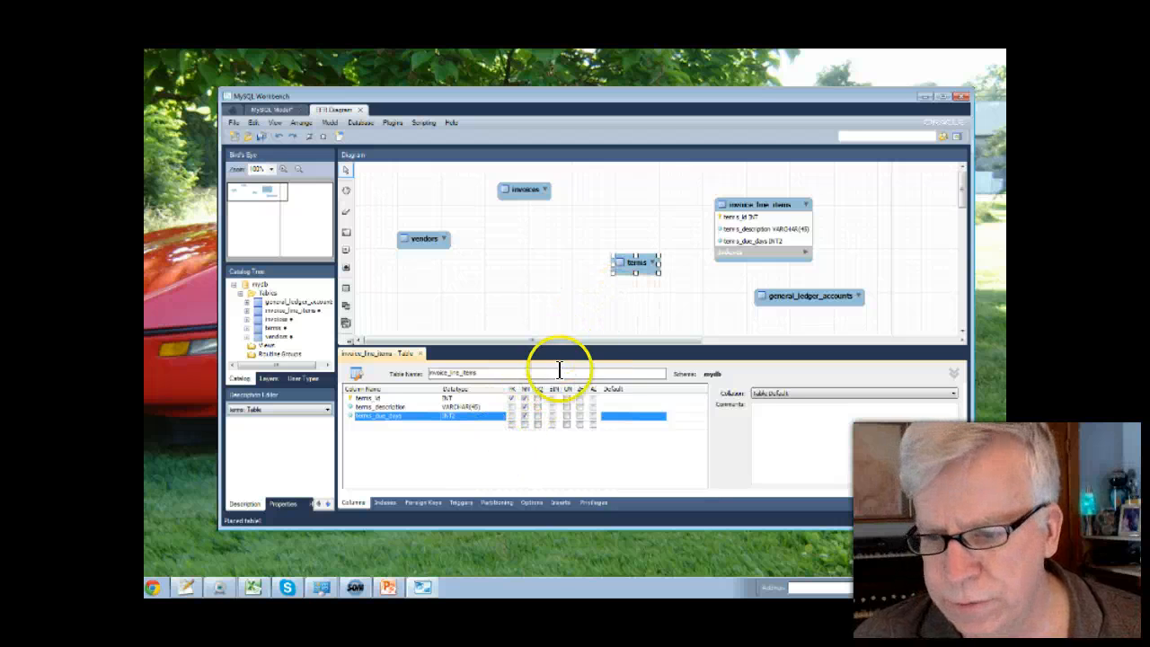
pyautogui.click(526, 460)
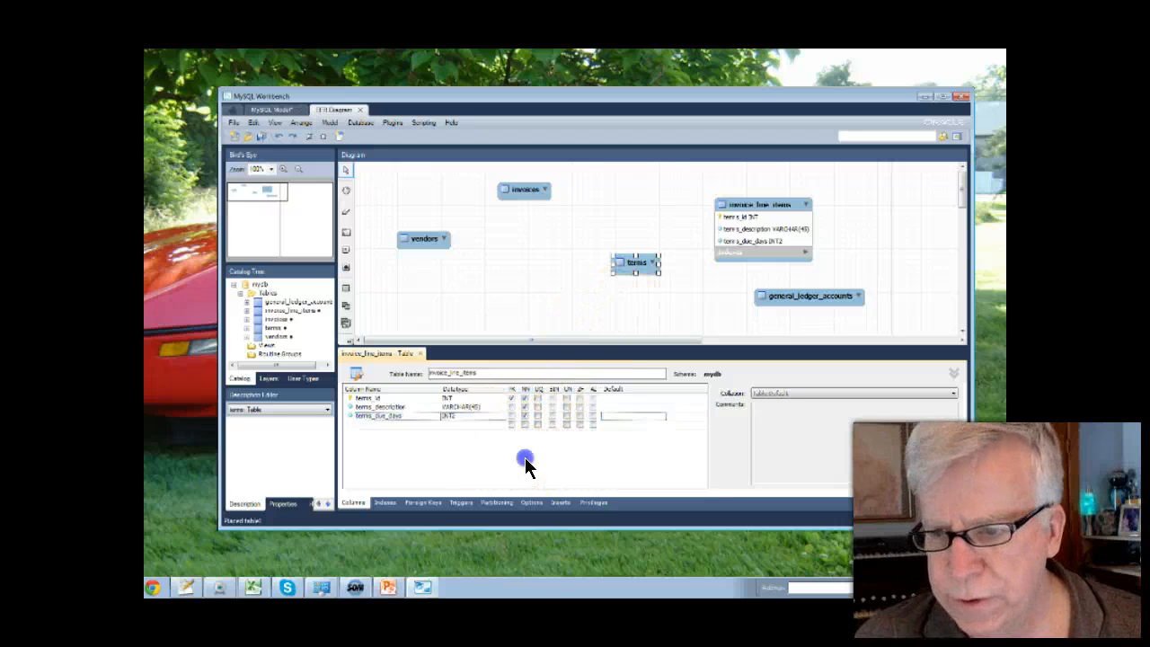
pyautogui.click(651, 262)
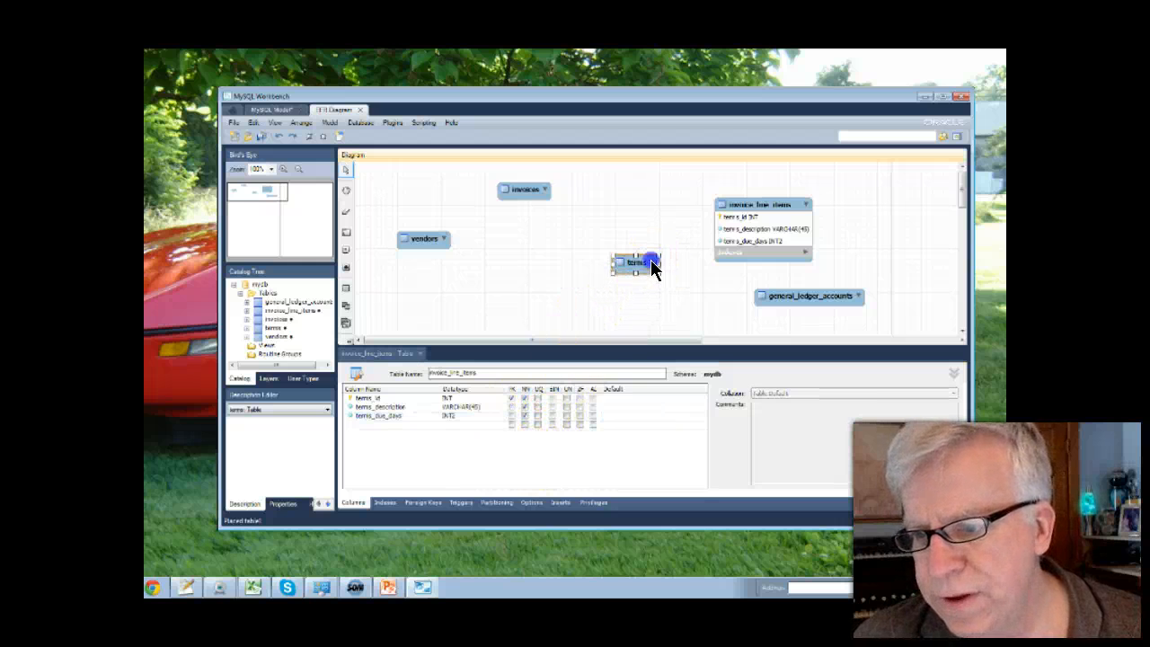
pyautogui.click(552, 457)
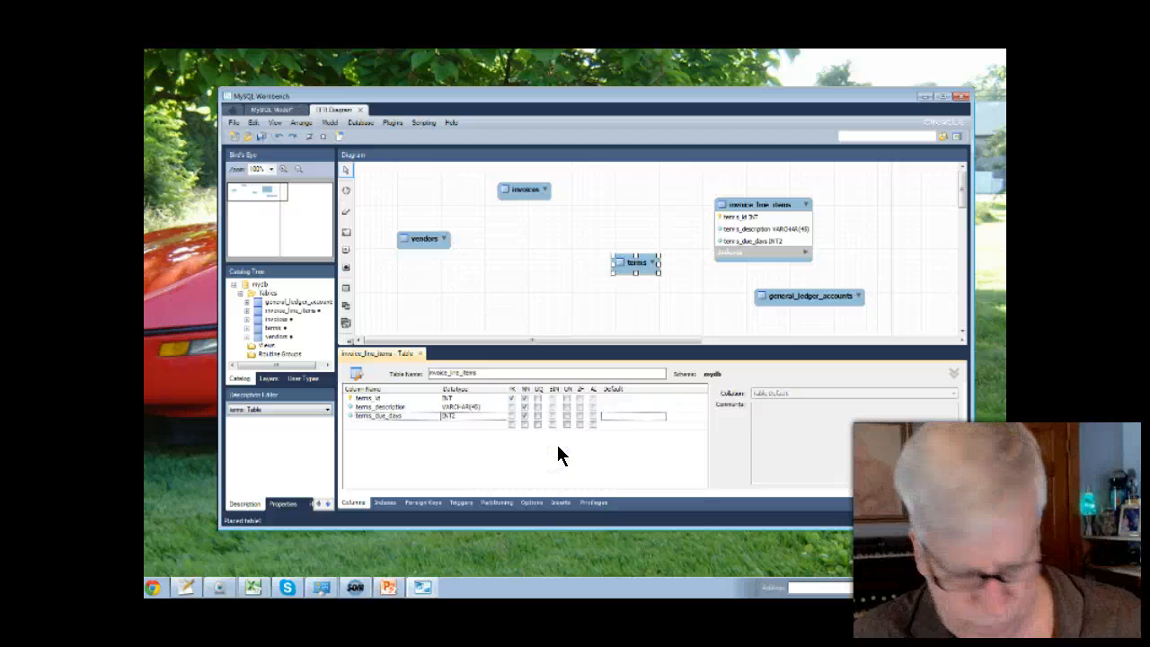
pyautogui.click(553, 434)
pyautogui.hotkey('ctrl', 's')
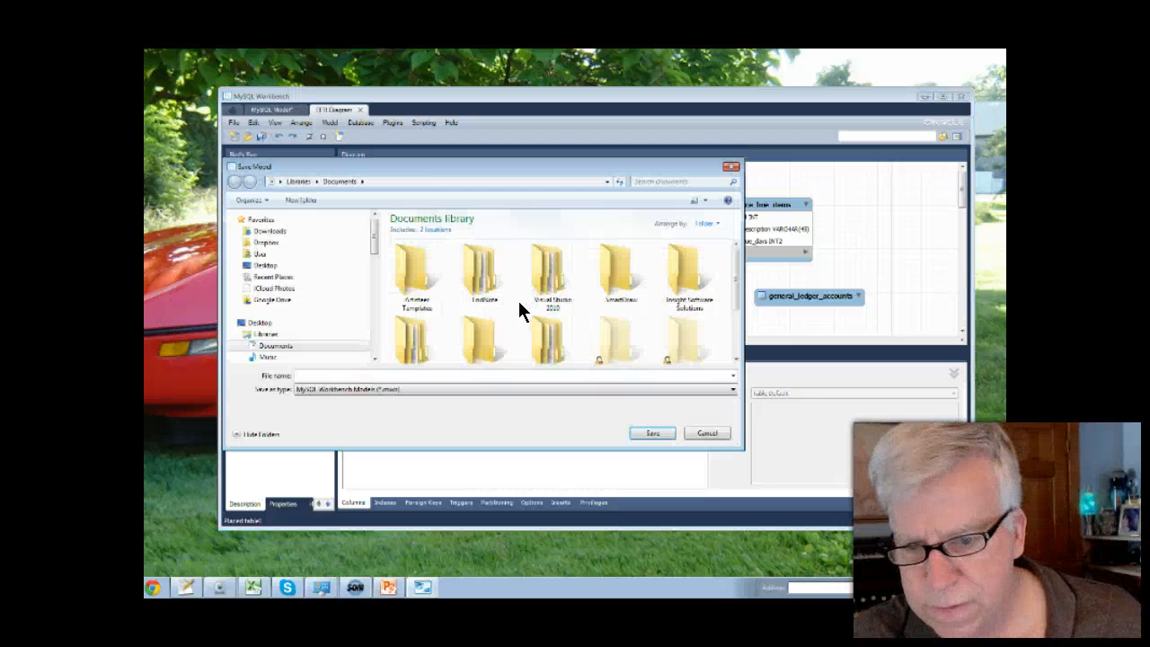
pyautogui.click(730, 166)
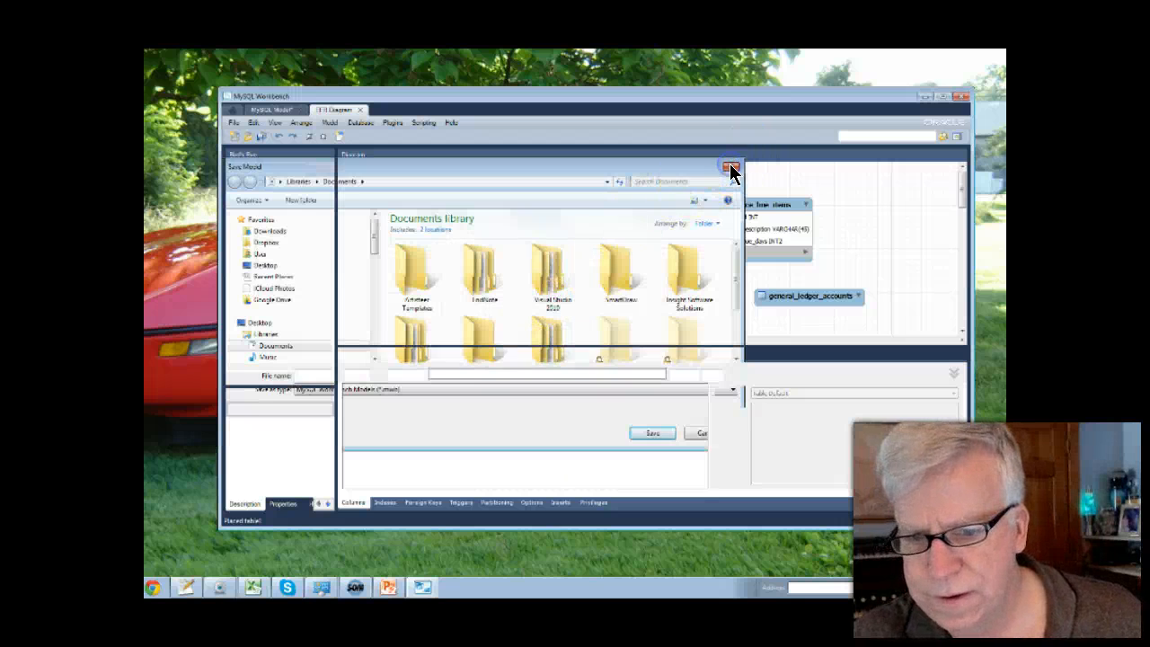
pyautogui.click(527, 302)
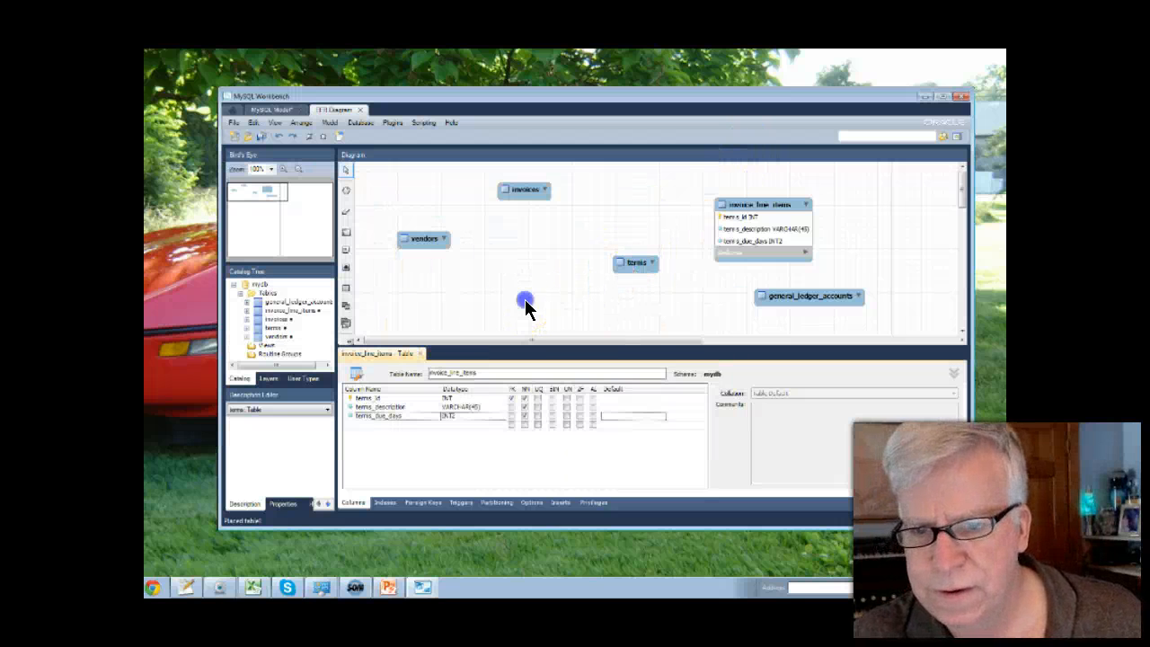
# Save the model to the Desktop as AP-Database.
pyautogui.click(256, 135)
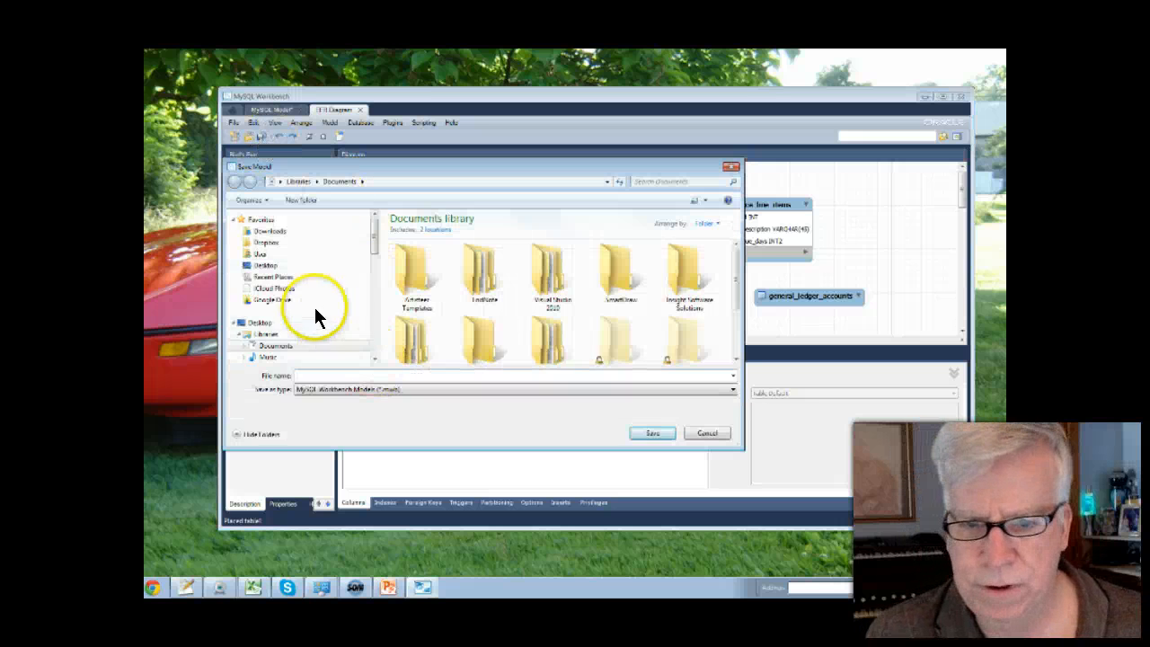
pyautogui.click(264, 265)
pyautogui.click(306, 374)
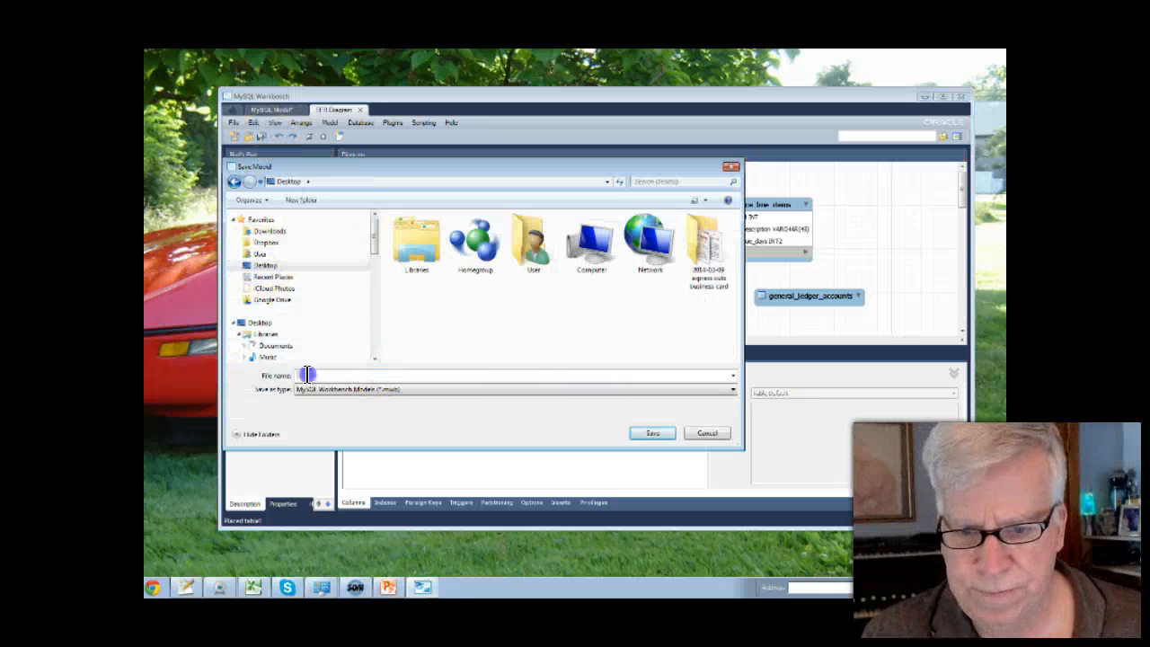
pyautogui.write('AP Database')
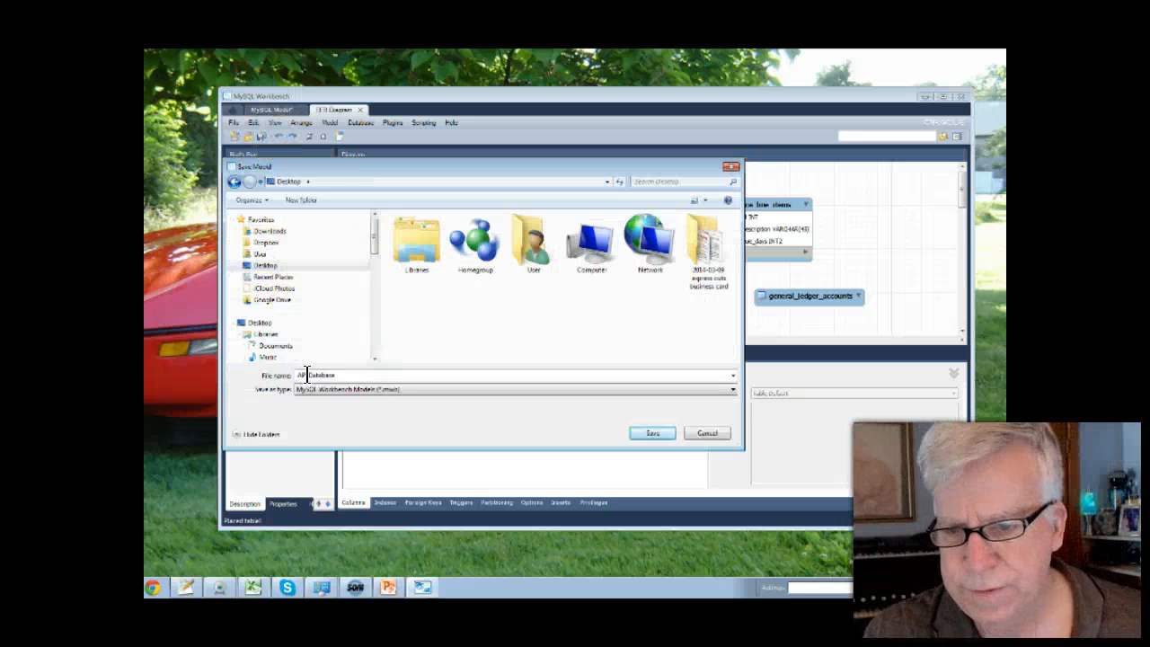
pyautogui.press('Return')
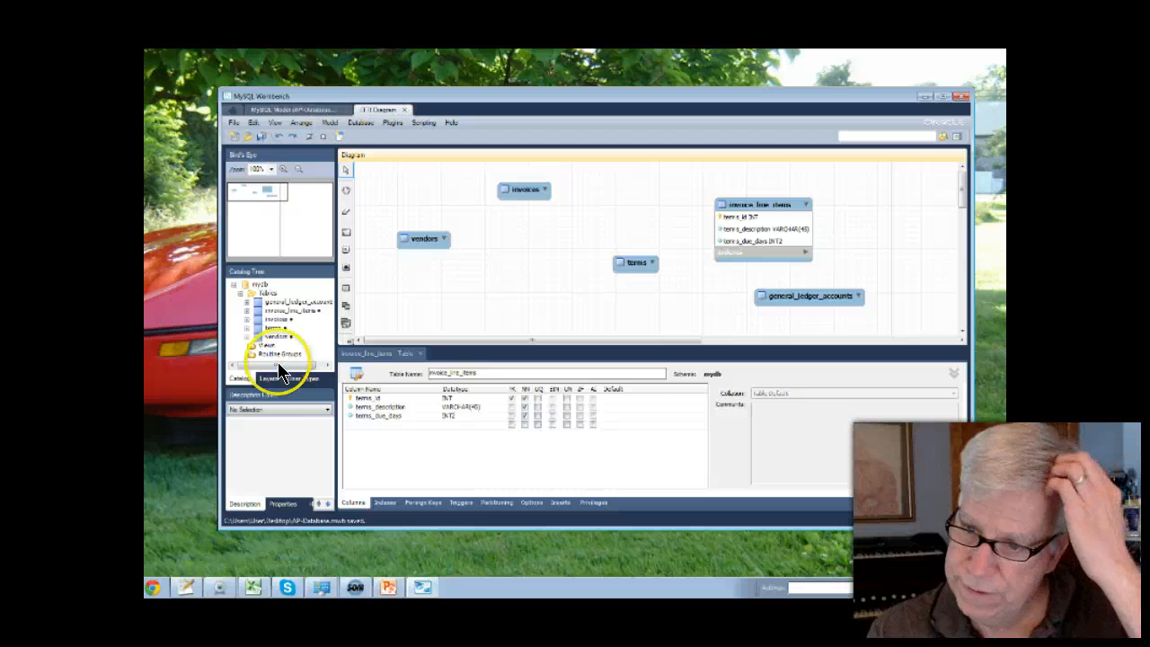
pyautogui.click(650, 261)
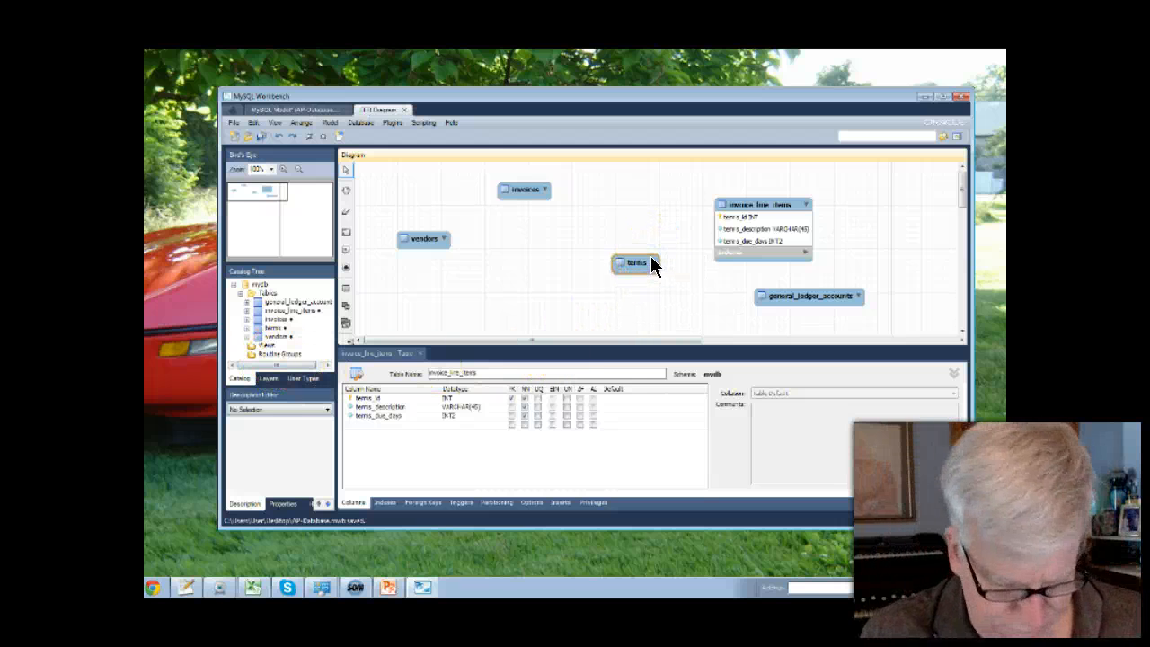
pyautogui.hotkey('alt', 'p')
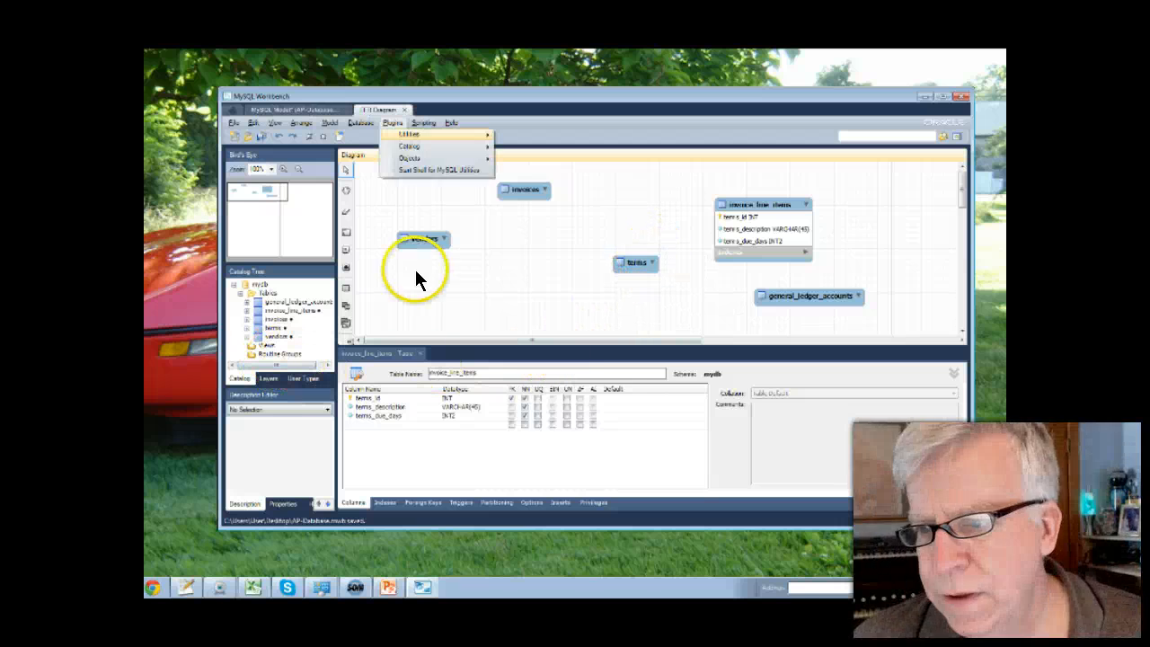
pyautogui.click(441, 361)
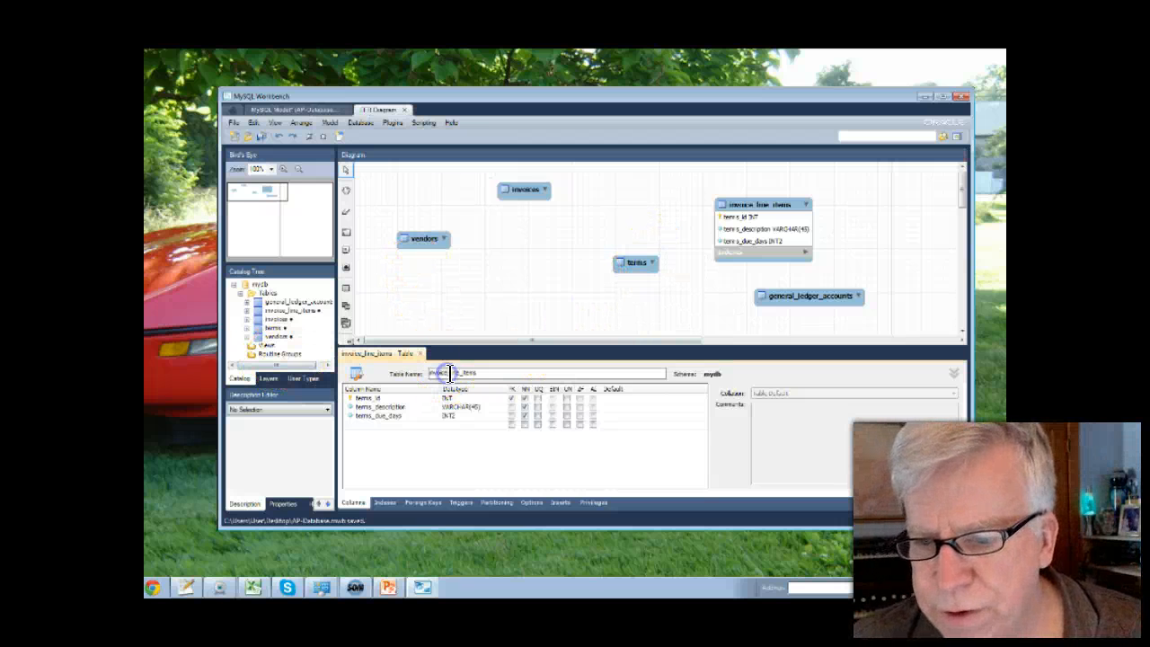
# Rename the invoice_line_items table that holds the three terms columns as terms.
pyautogui.click(643, 266)
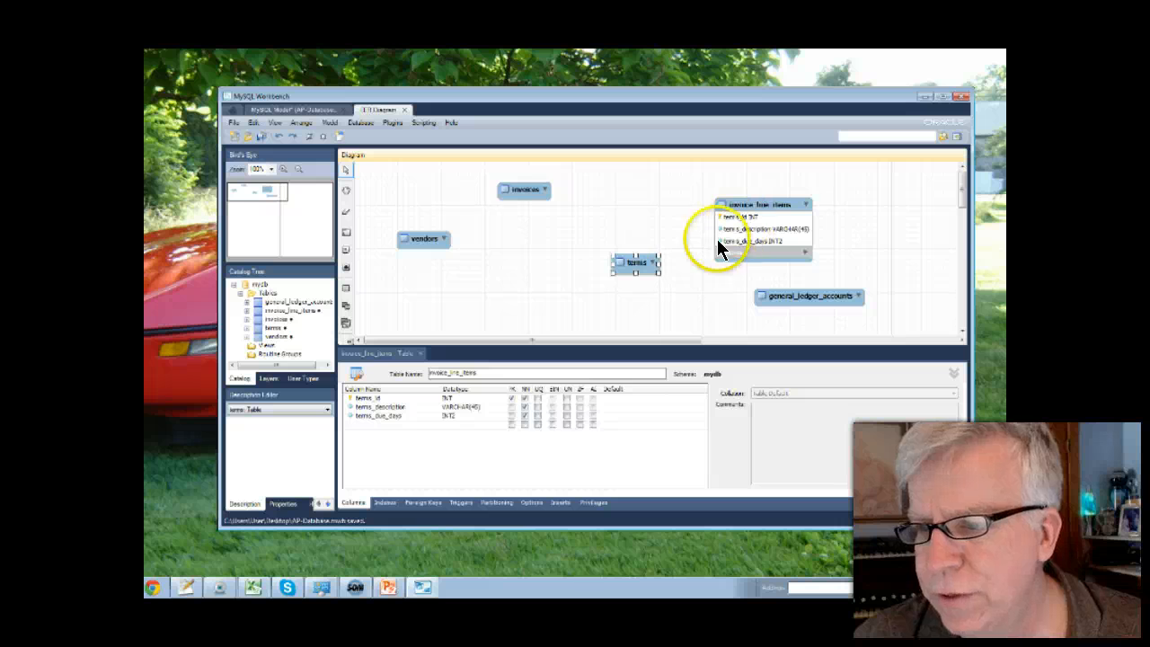
pyautogui.click(477, 373)
pyautogui.write('terms')
pyautogui.press('Return')
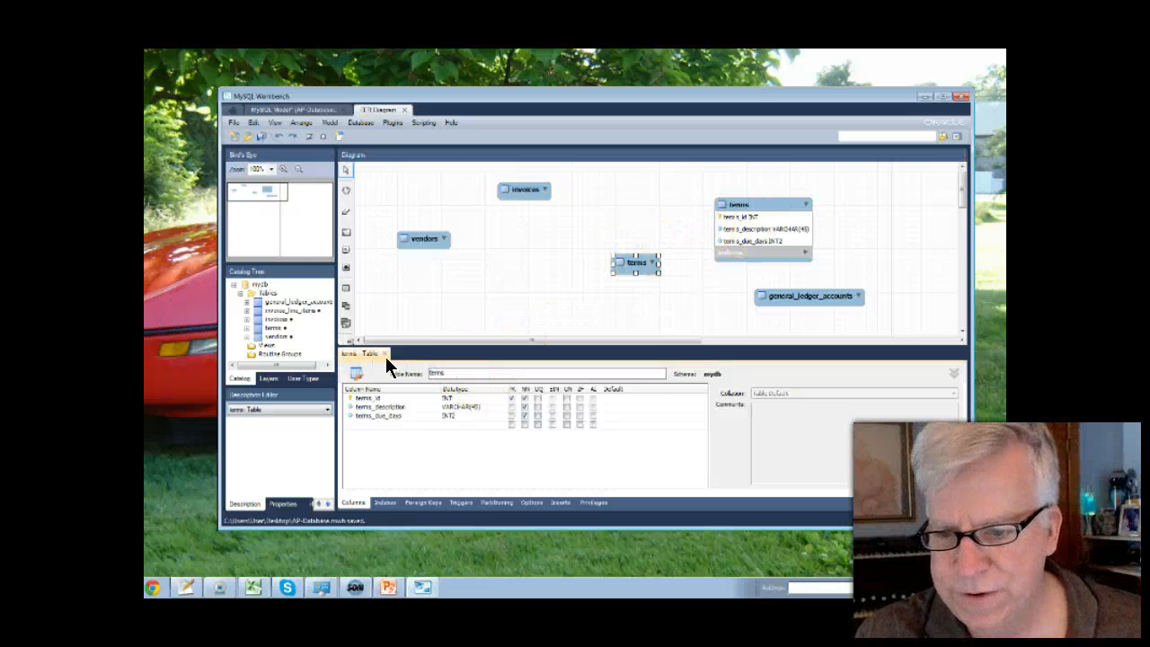
# Rename the empty terms table as invoice_line_items.
pyautogui.click(629, 265)
pyautogui.doubleClick(449, 372)
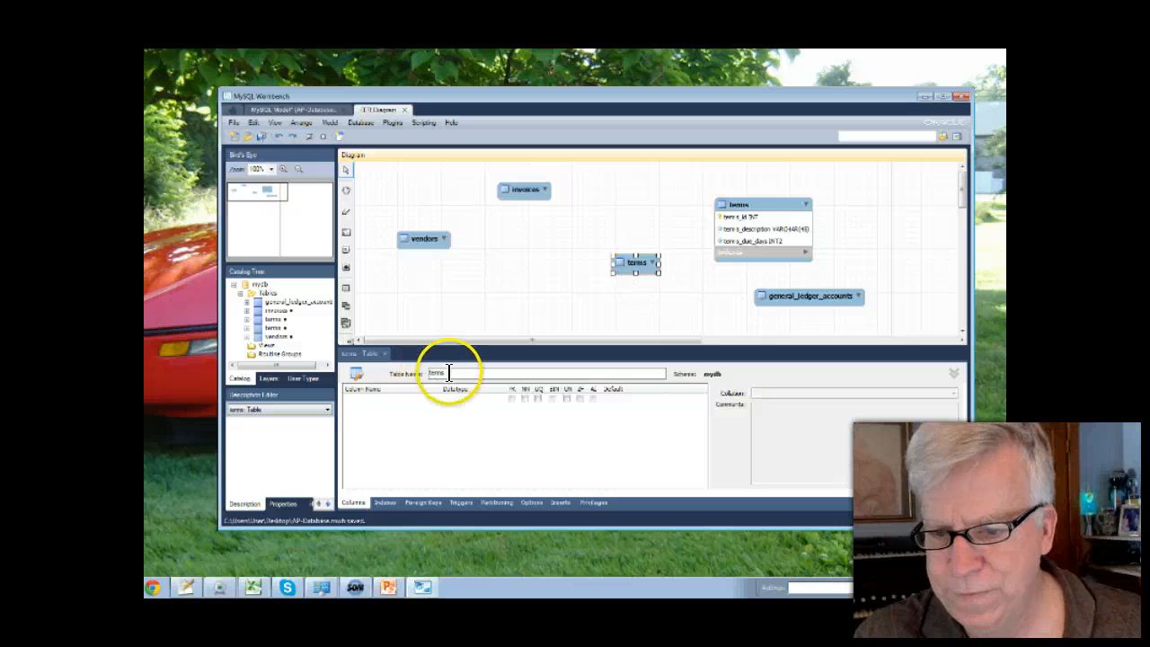
pyautogui.write('invoice_')
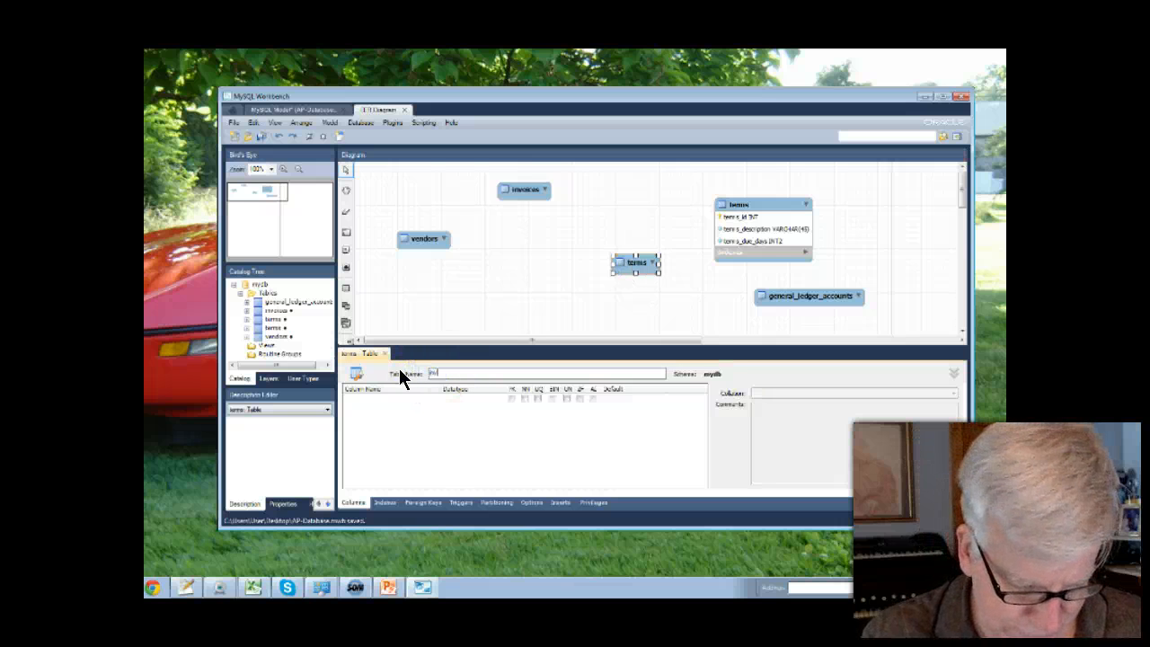
pyautogui.write('Line_')
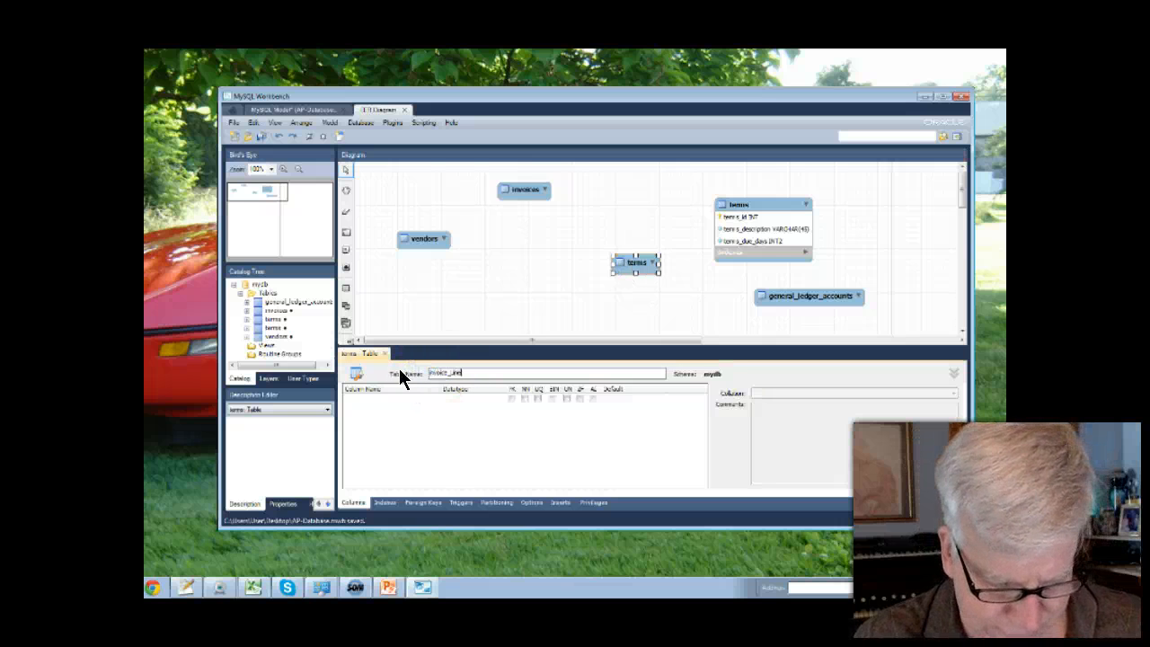
pyautogui.press('BackSpace')
pyautogui.press('BackSpace')
pyautogui.press('BackSpace')
pyautogui.press('BackSpace')
pyautogui.press('BackSpace')
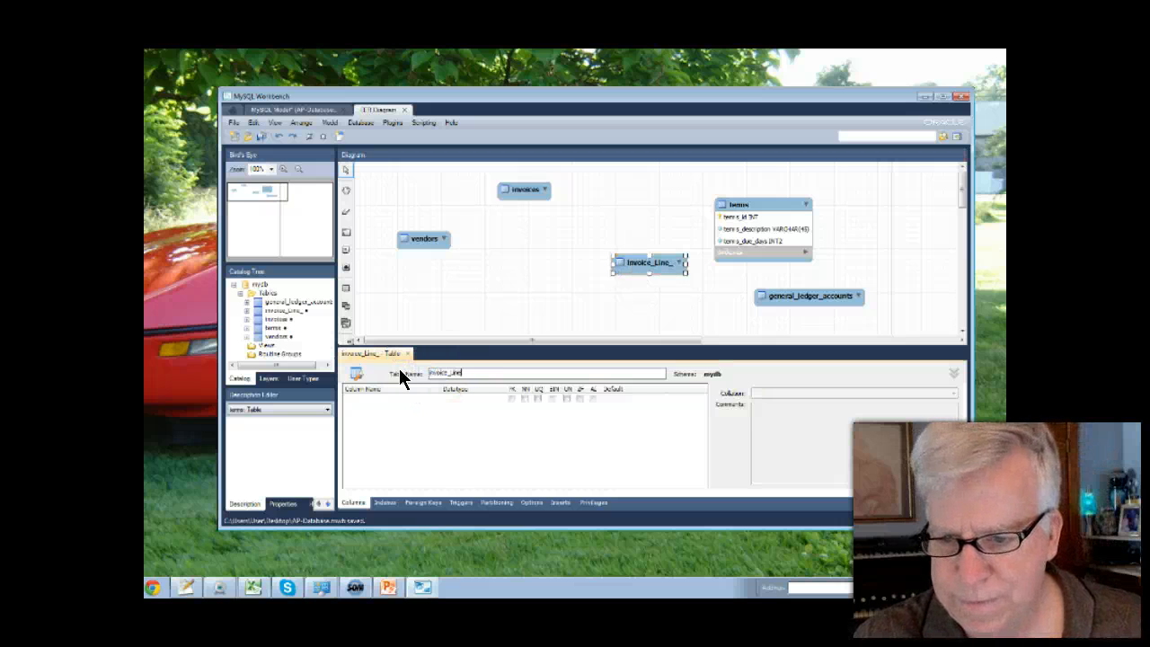
pyautogui.write('line_')
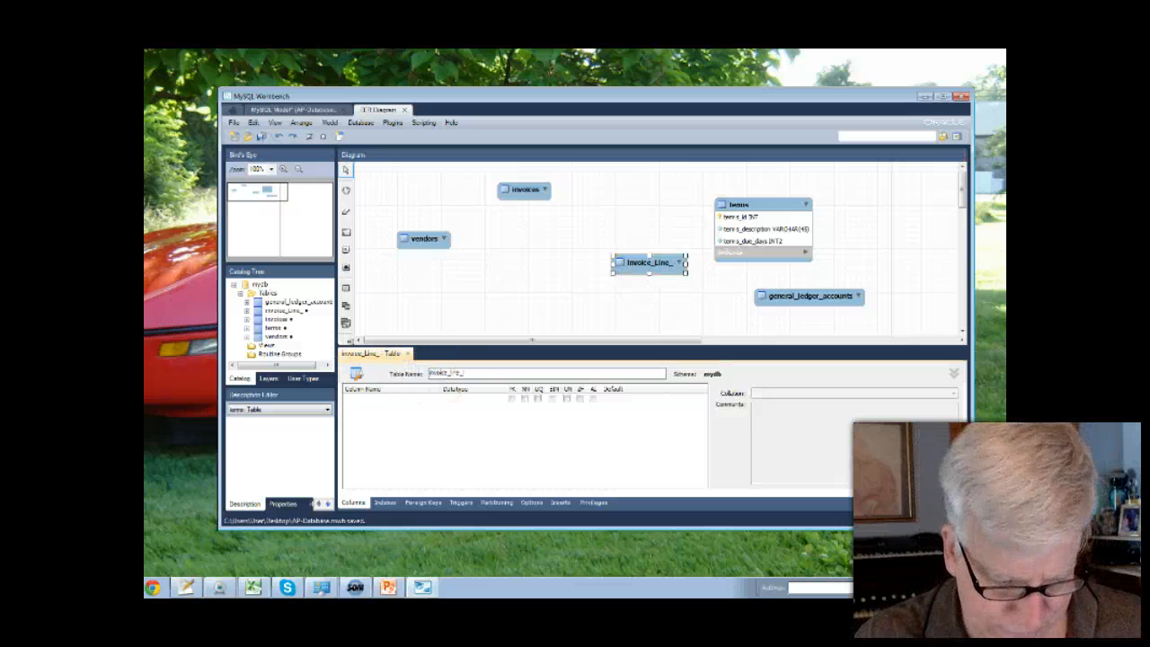
pyautogui.write('items')
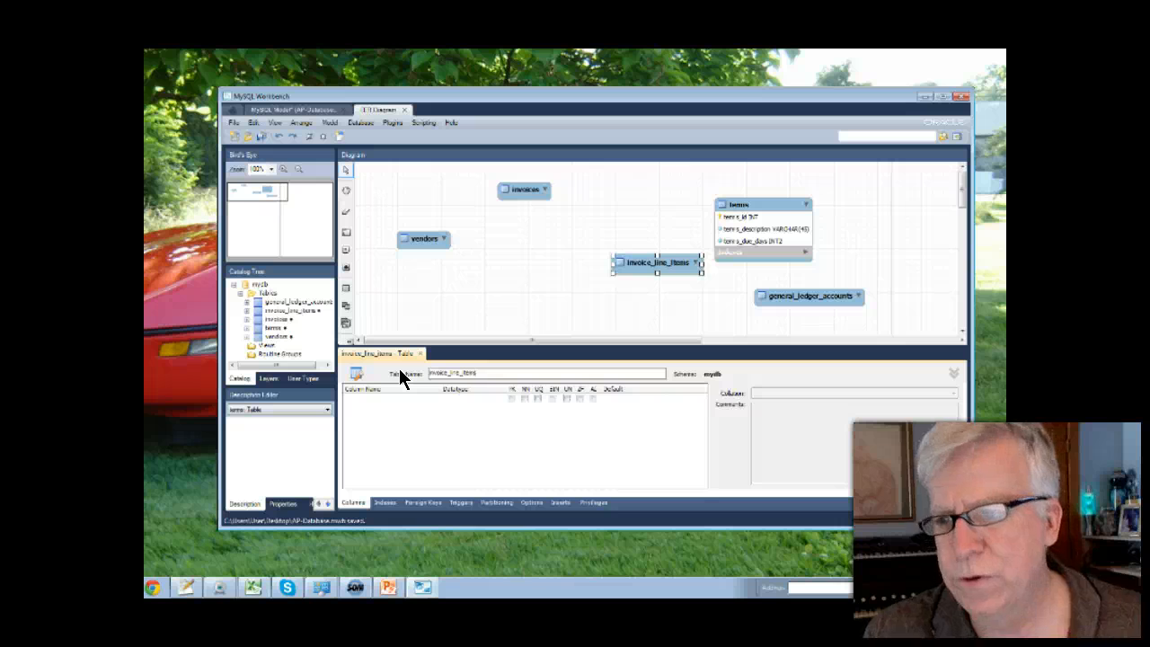
# Move the terms table next to invoices and place the invoice_line_items table above general_ledger_accounts.
pyautogui.moveTo(758, 206); pyautogui.dragTo(647, 193)
pyautogui.moveTo(649, 259); pyautogui.dragTo(799, 201)
# Open the invoices table for editing and add an invoice_id column of type INT as its primary key.
pyautogui.click(524, 188)
pyautogui.doubleClick(525, 191)
pyautogui.click(442, 334)
pyautogui.click(374, 404)
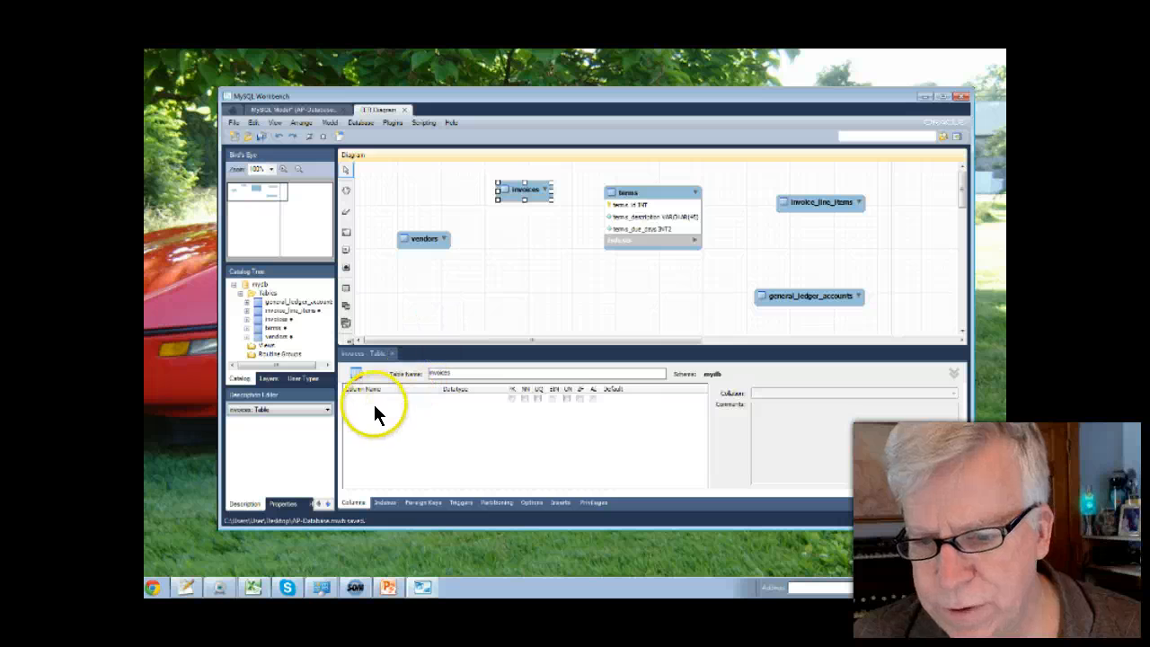
pyautogui.click(372, 395)
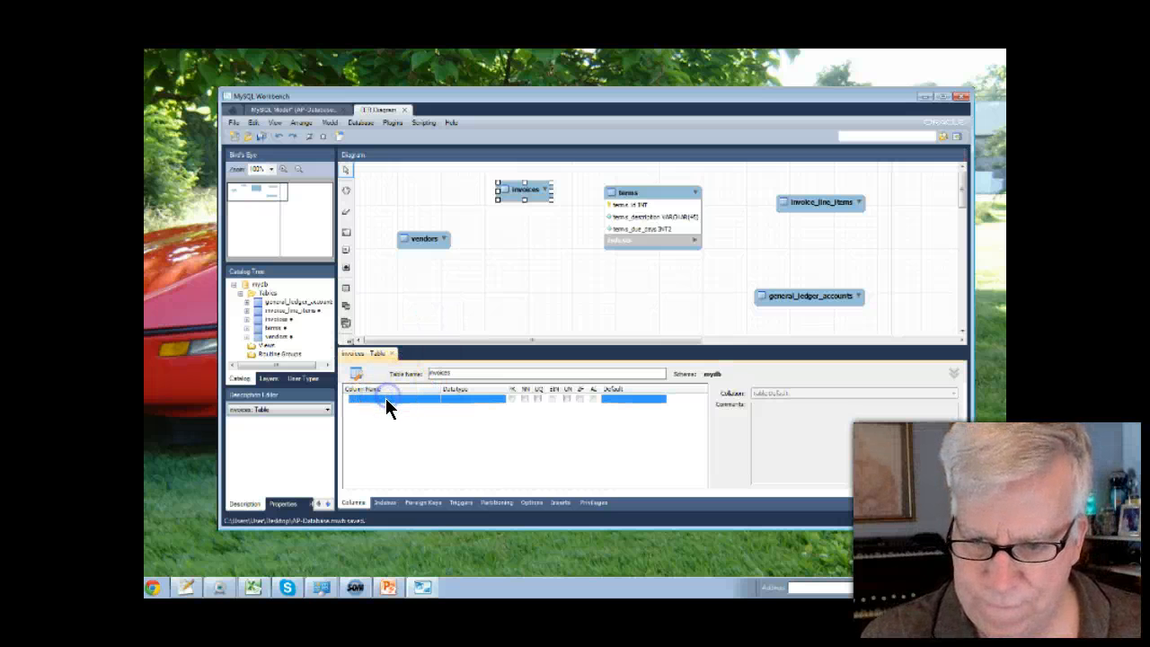
pyautogui.click(386, 399)
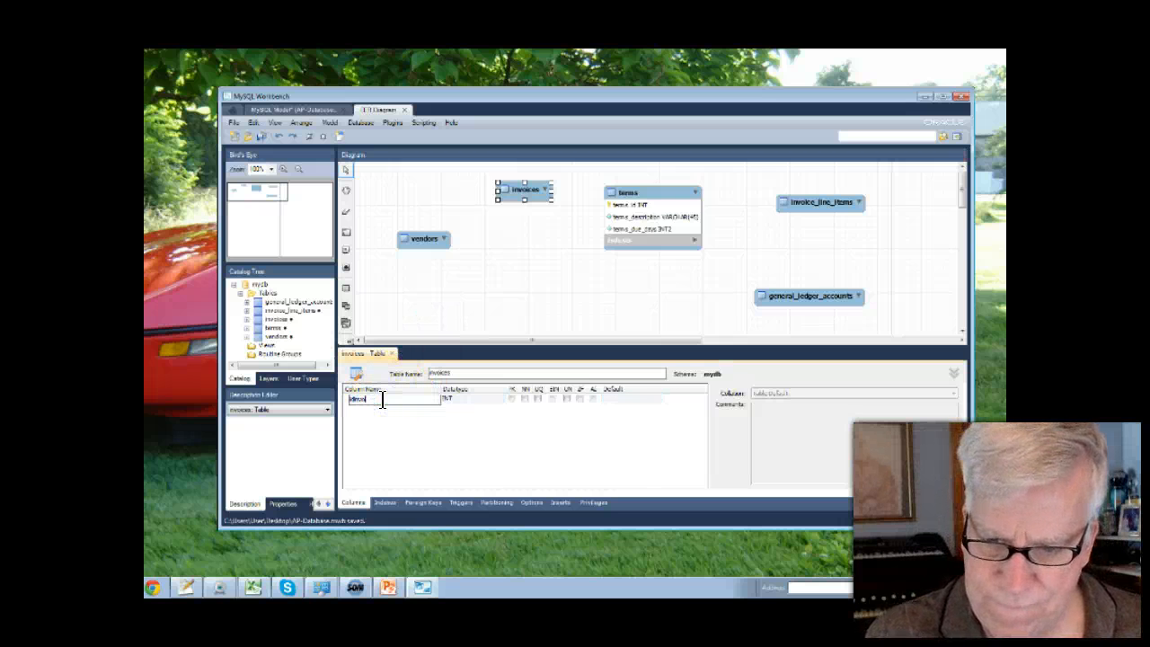
pyautogui.write('invoi')
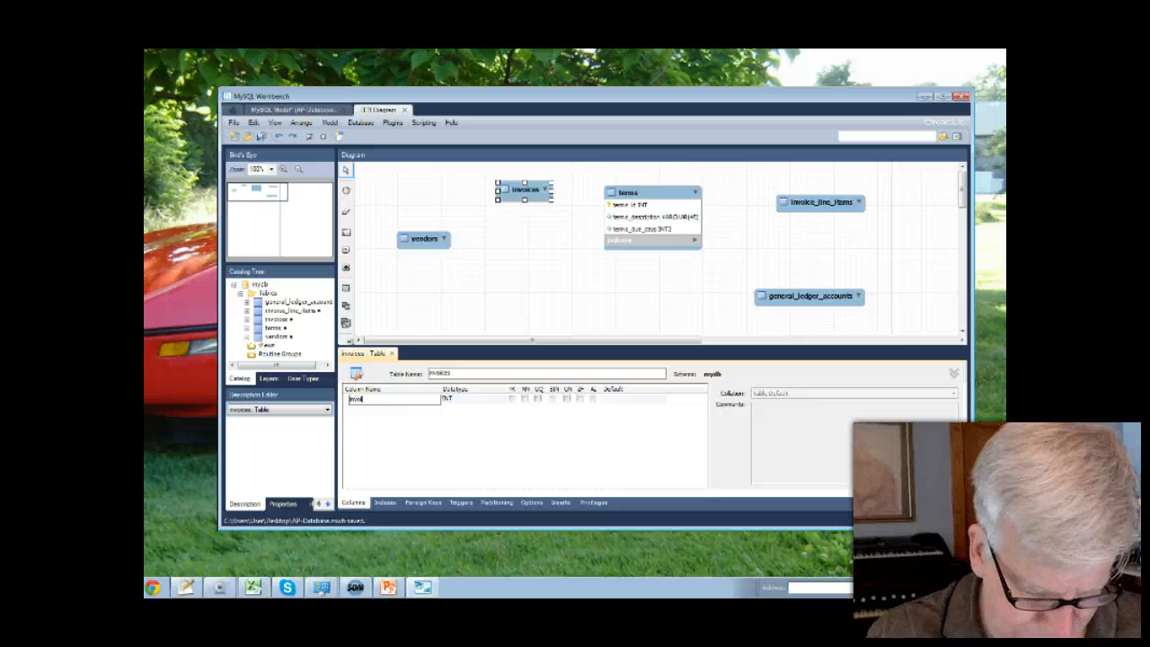
pyautogui.write('ce_id')
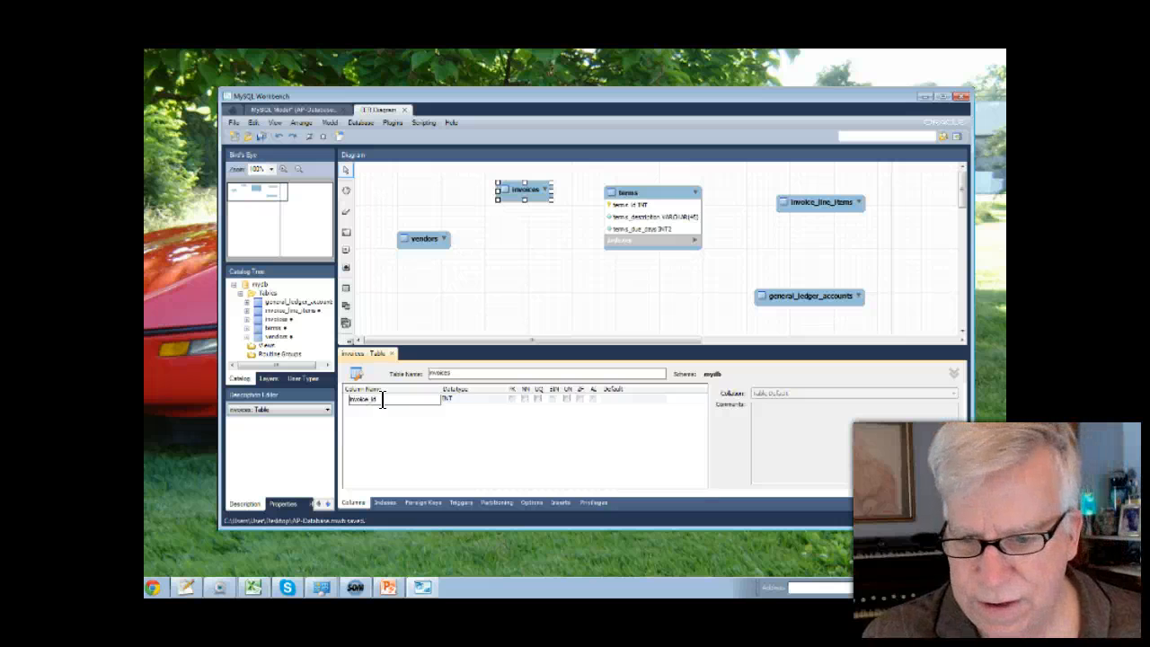
pyautogui.press('Tab')
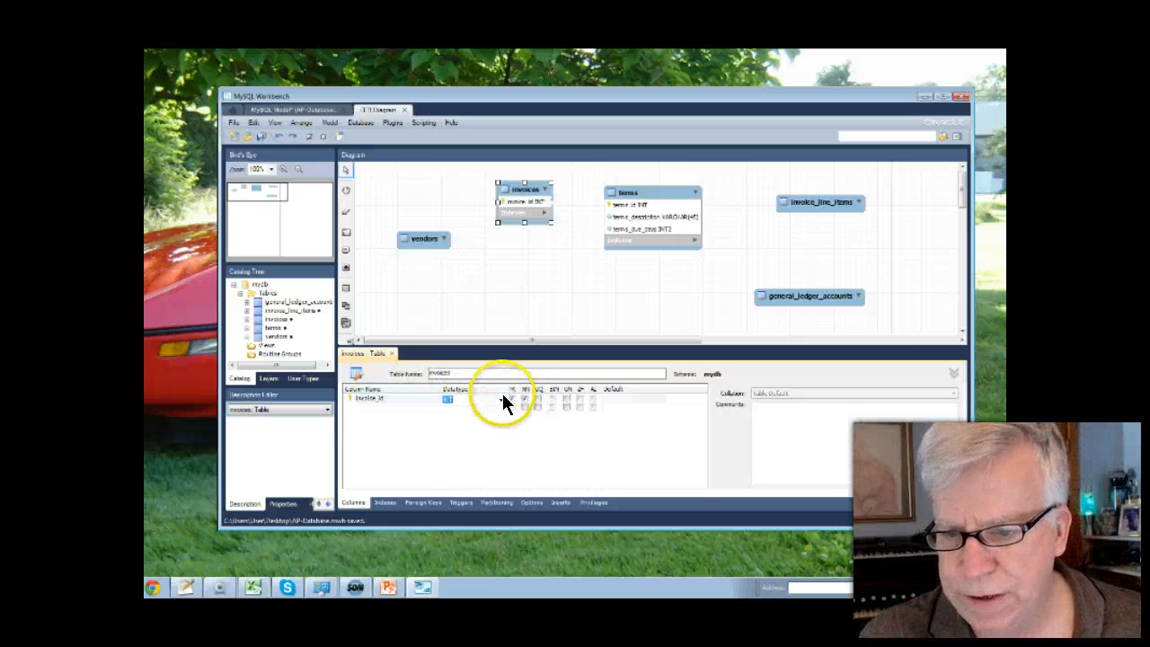
# Add a second column named terms_id to the invoices table.
pyautogui.click(375, 407)
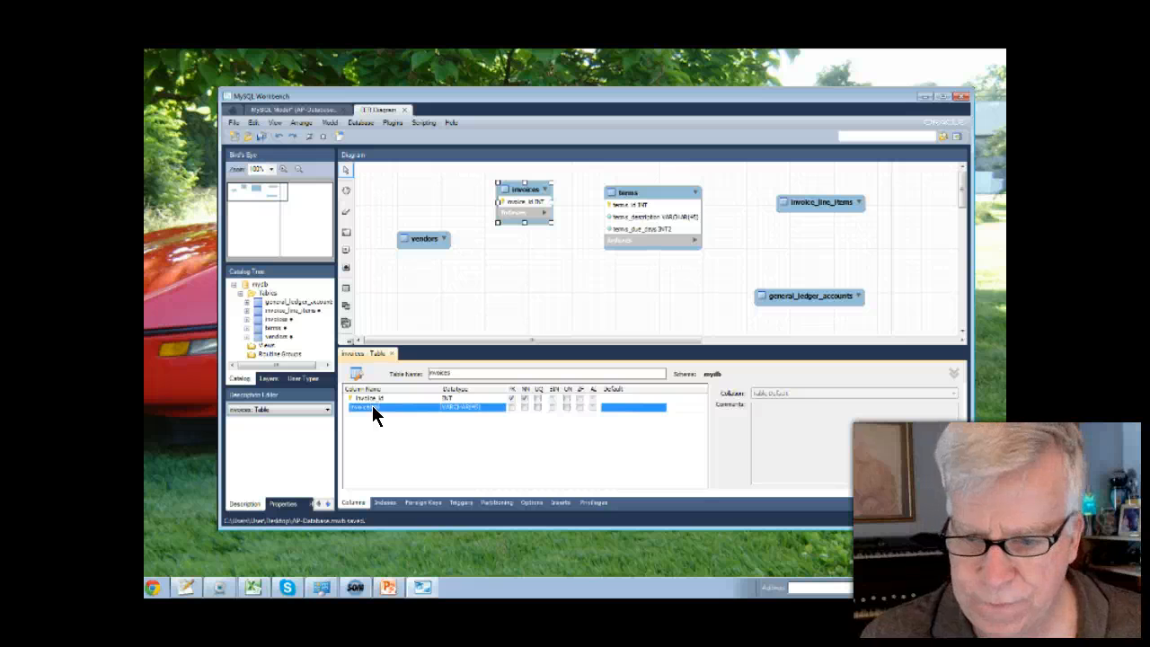
pyautogui.click(372, 406)
pyautogui.write('inv')
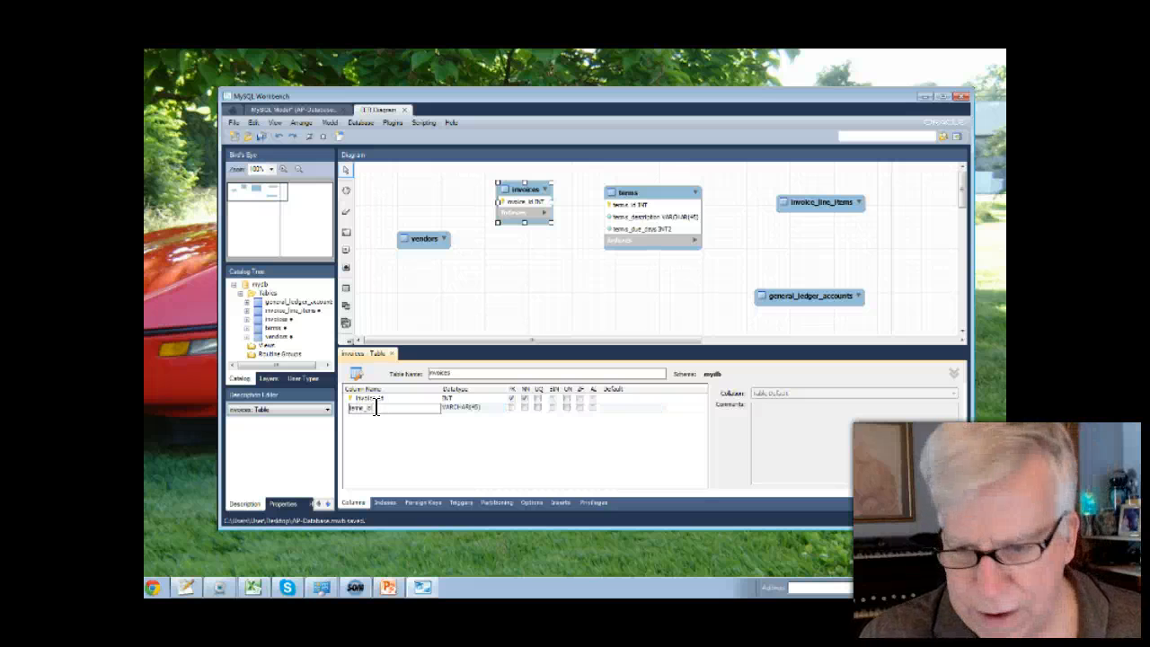
pyautogui.press('Tab')
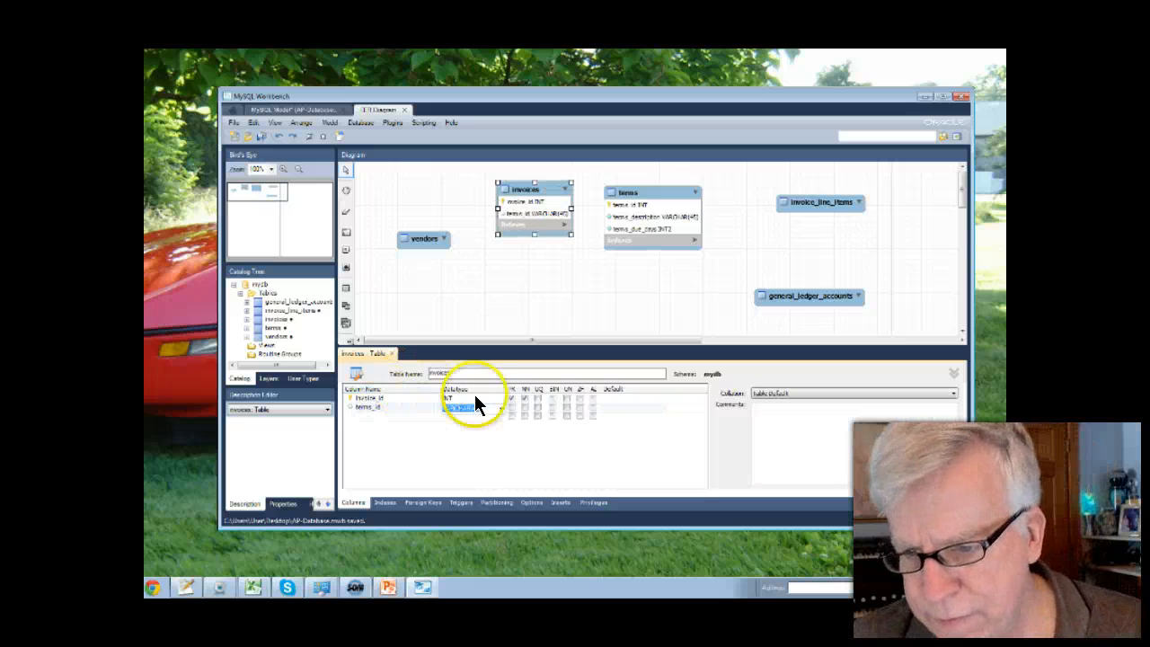
# Try INT2 and INT1 as the data type of the terms_id column in the invoices table.
pyautogui.click(501, 409)
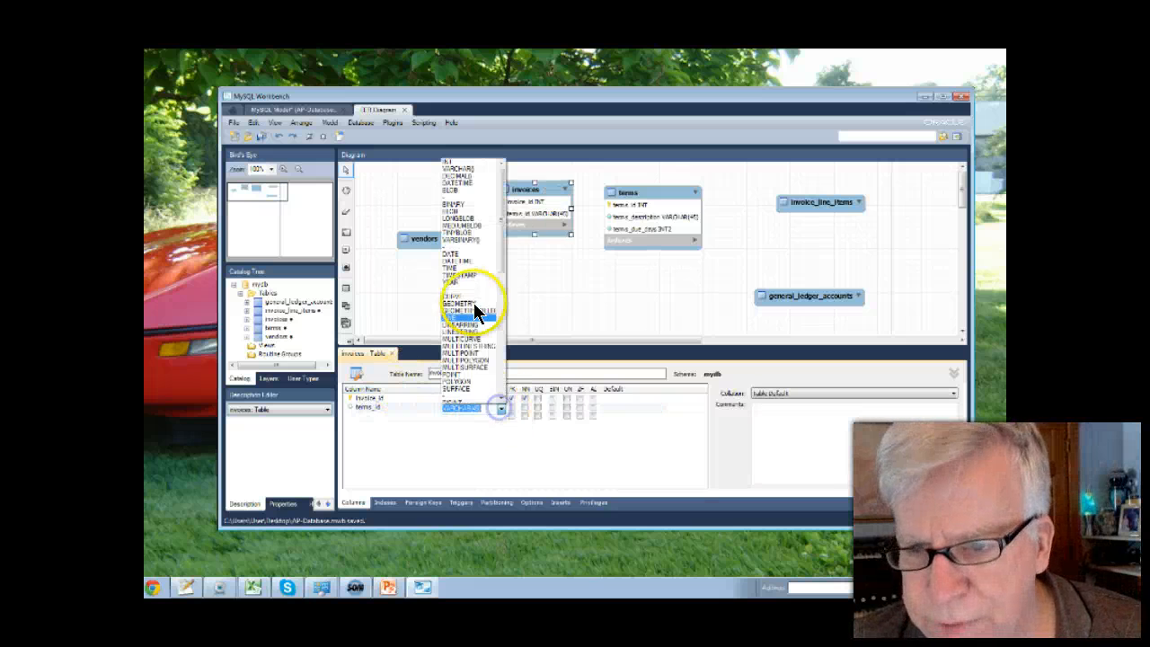
pyautogui.scroll(-5, 492, 337)
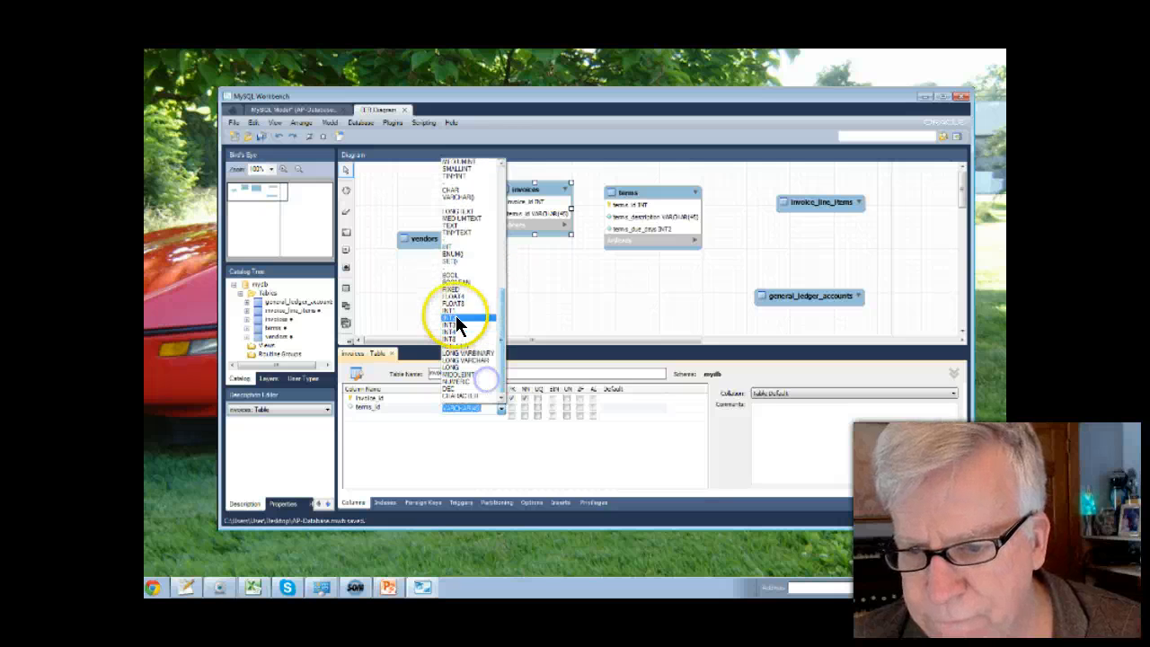
pyautogui.click(453, 316)
pyautogui.click(487, 432)
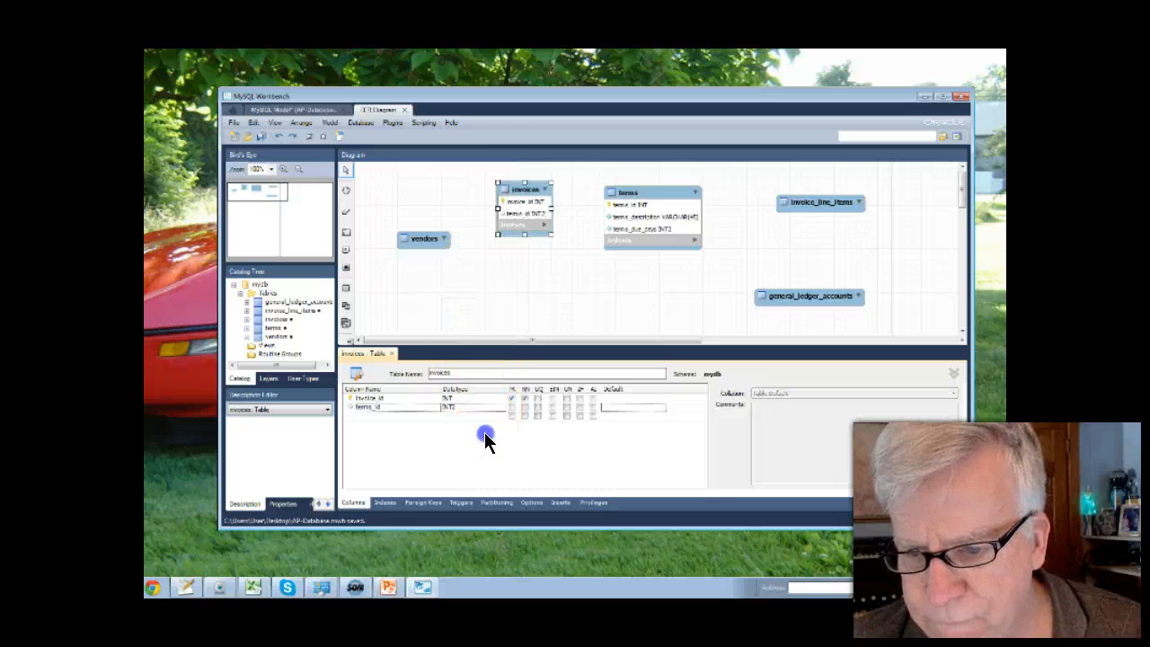
pyautogui.click(471, 406)
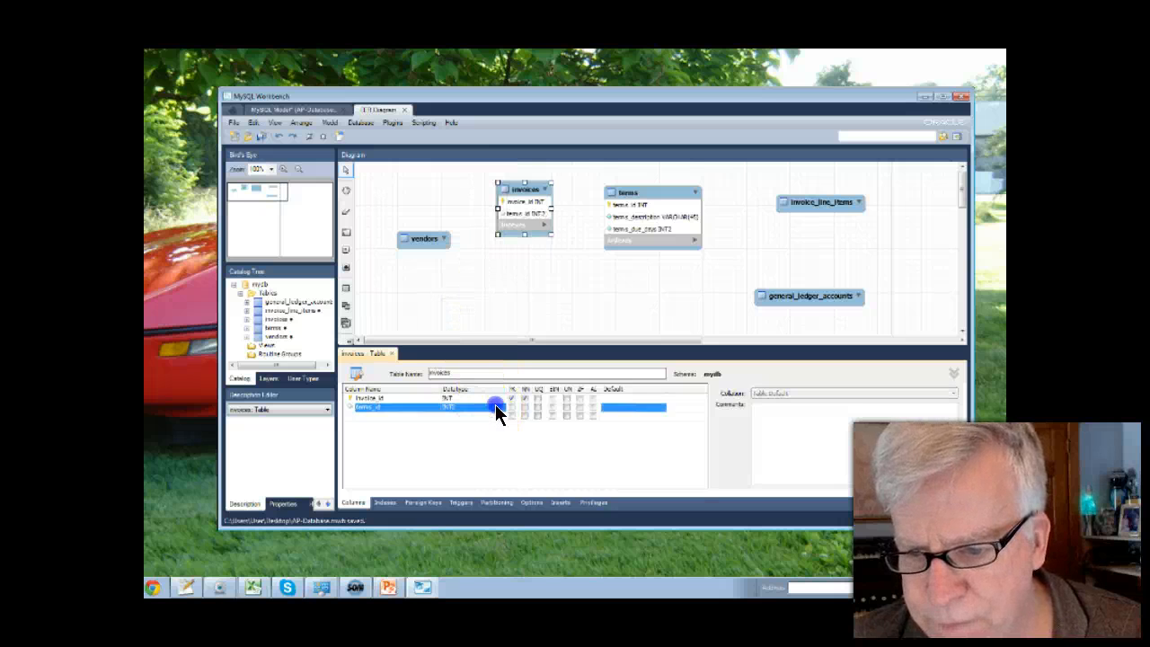
pyautogui.click(489, 409)
pyautogui.click(501, 407)
pyautogui.click(465, 326)
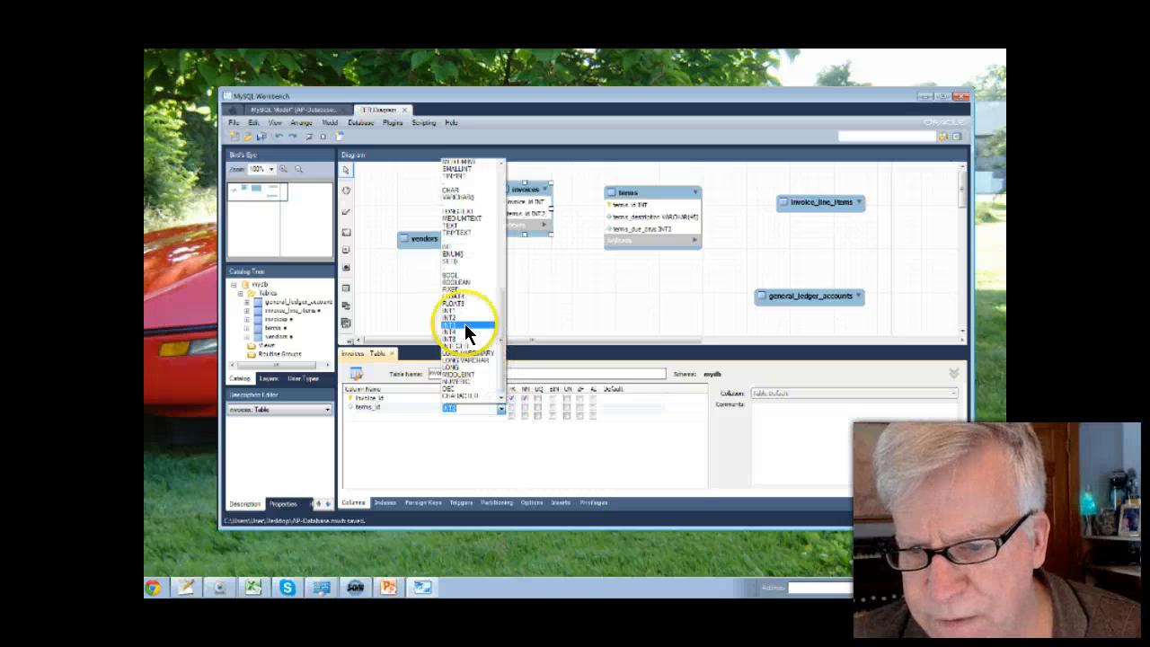
pyautogui.click(454, 312)
pyautogui.click(466, 396)
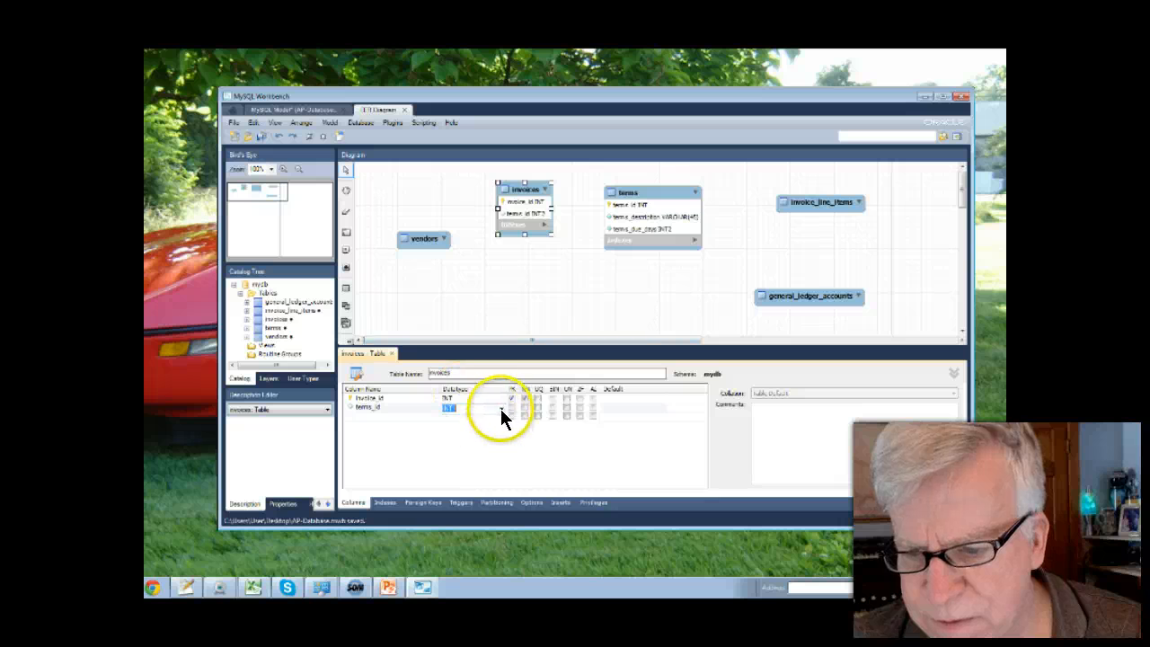
# Set the data type of the invoices table's terms_id column to INT.
pyautogui.click(501, 409)
pyautogui.moveTo(500, 328); pyautogui.dragTo(506, 196)
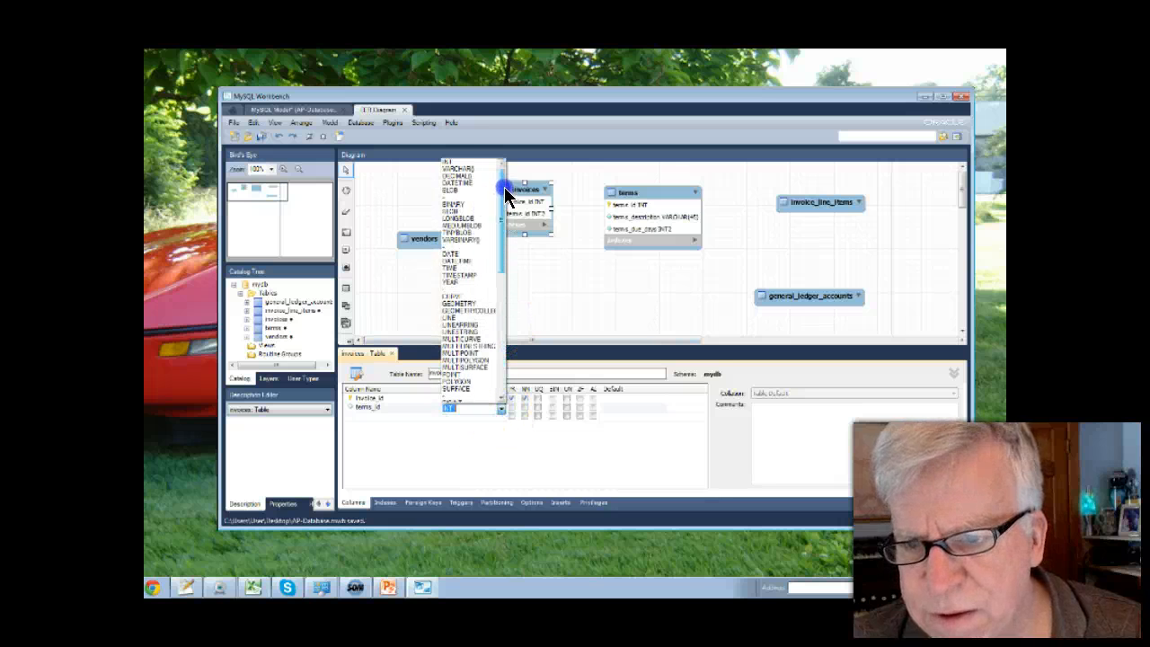
pyautogui.click(449, 163)
pyautogui.click(456, 396)
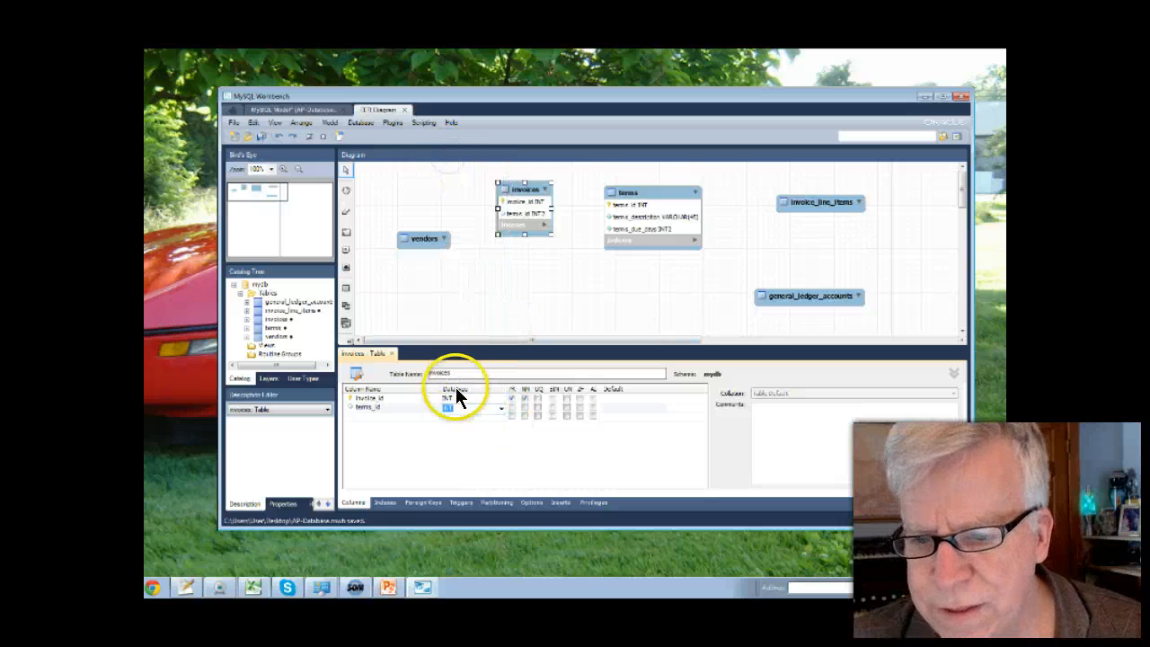
# Open the terms table and try to change the data type of its terms_due_days column.
pyautogui.click(646, 216)
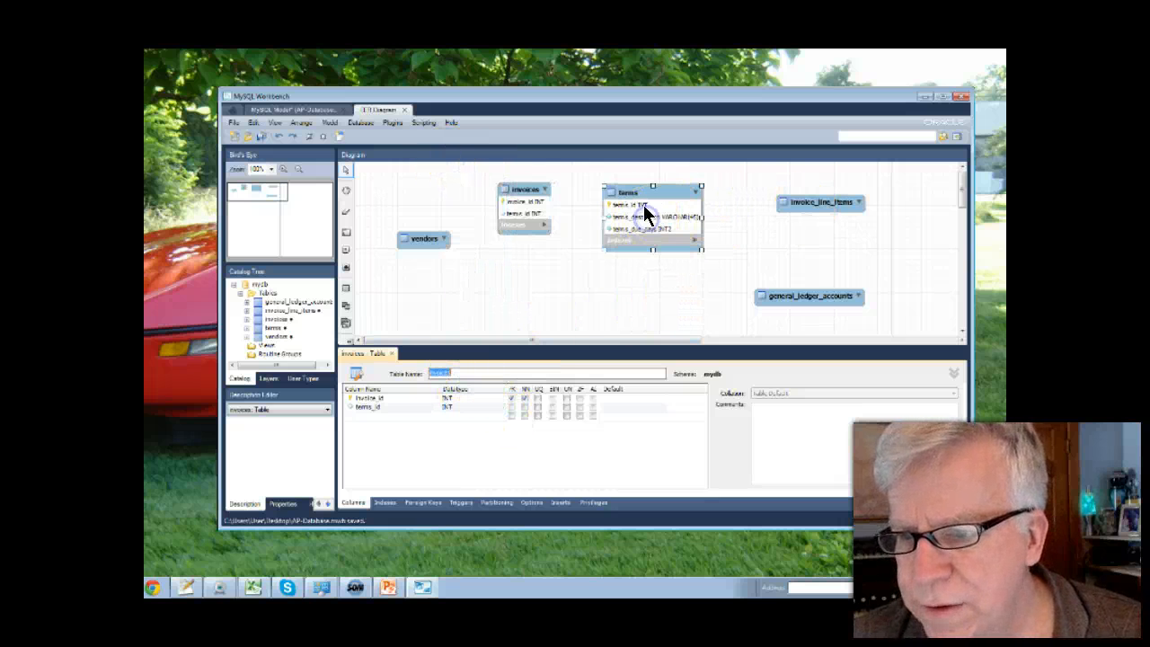
pyautogui.doubleClick(640, 195)
pyautogui.click(468, 414)
pyautogui.click(495, 415)
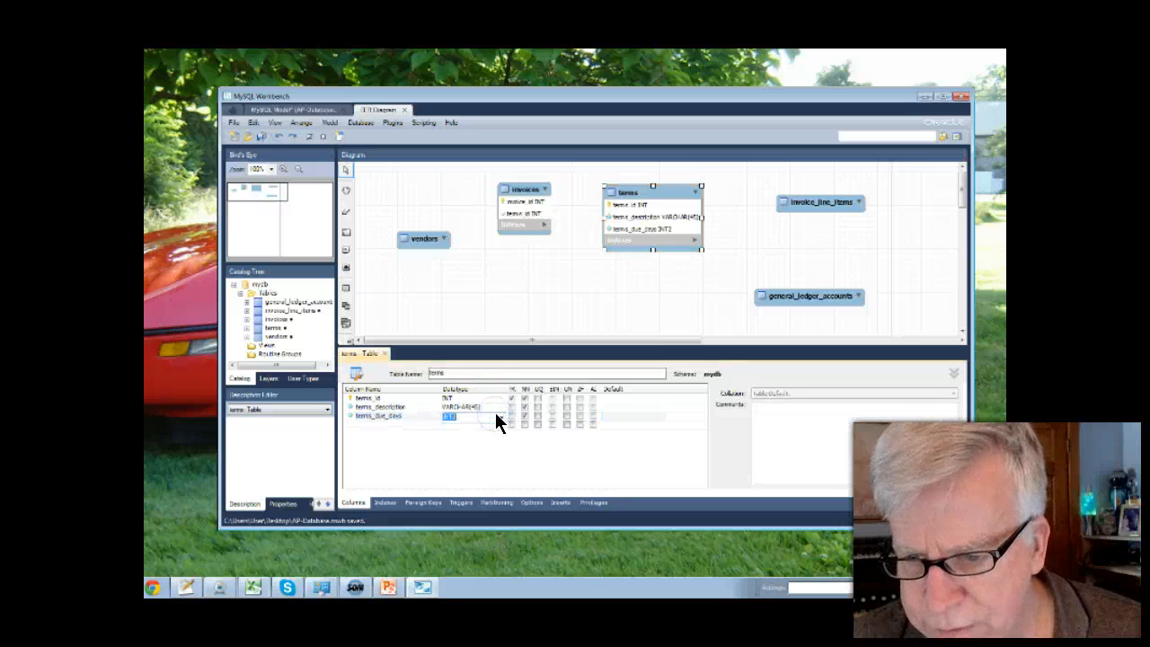
pyautogui.click(501, 418)
pyautogui.click(443, 164)
pyautogui.click(476, 277)
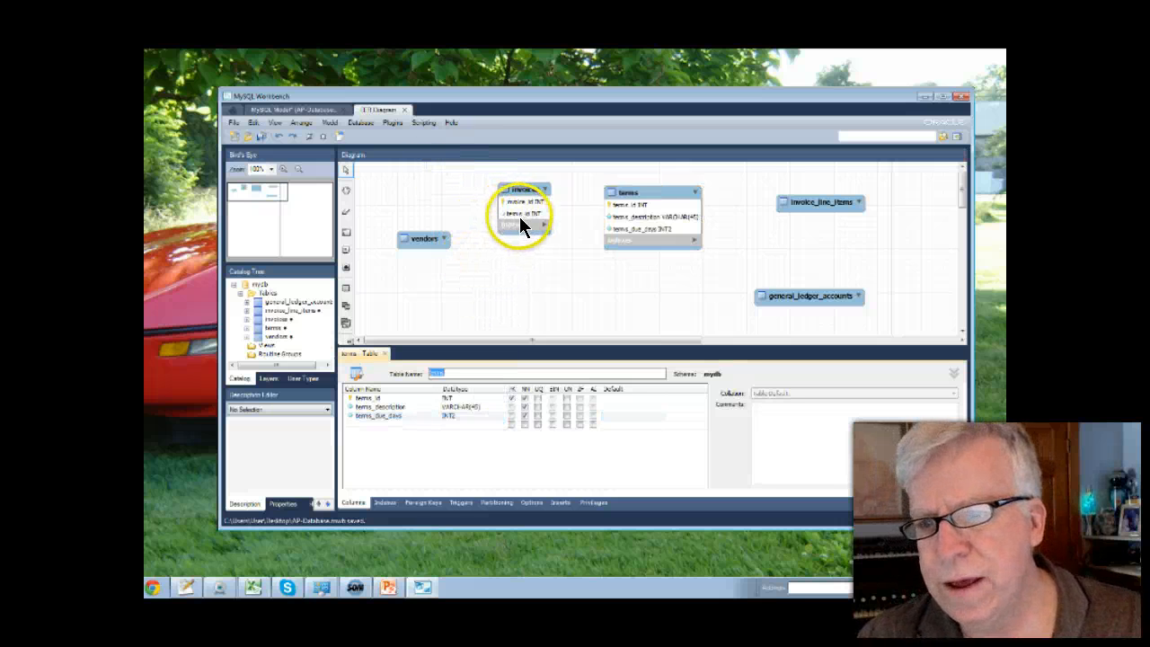
# Shift the invoices table slightly away from the terms table and open it for editing.
pyautogui.moveTo(519, 214)
pyautogui.mouseDown()
pyautogui.moveTo(546, 219)
pyautogui.moveTo(515, 212)
pyautogui.mouseUp()
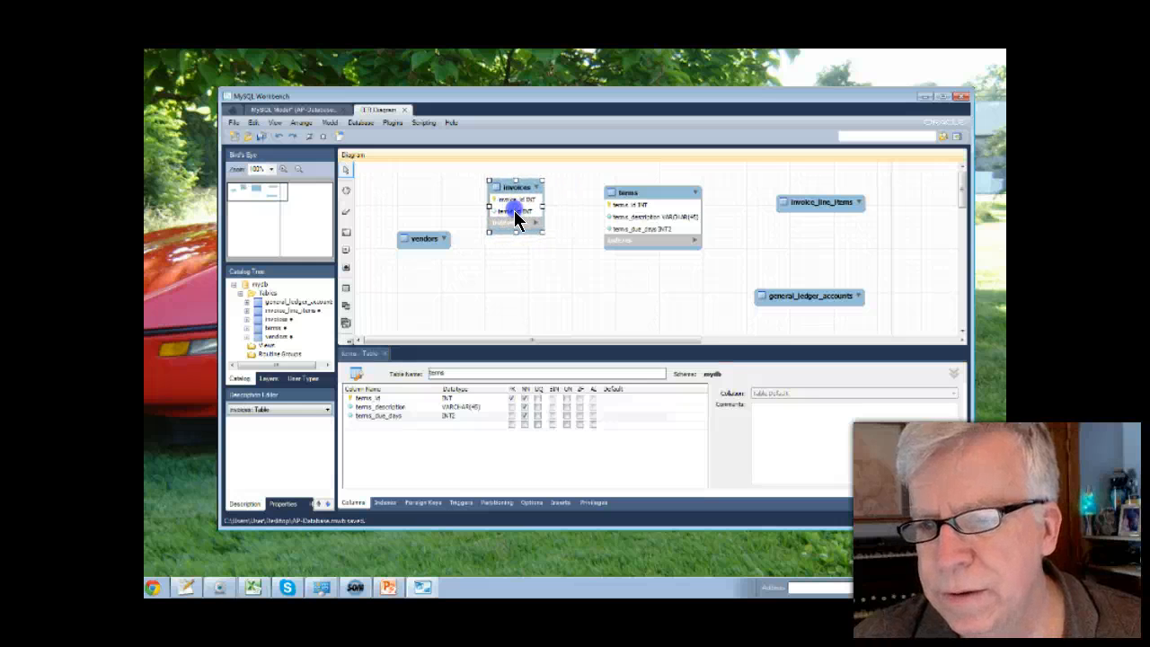
pyautogui.rightClick(517, 210)
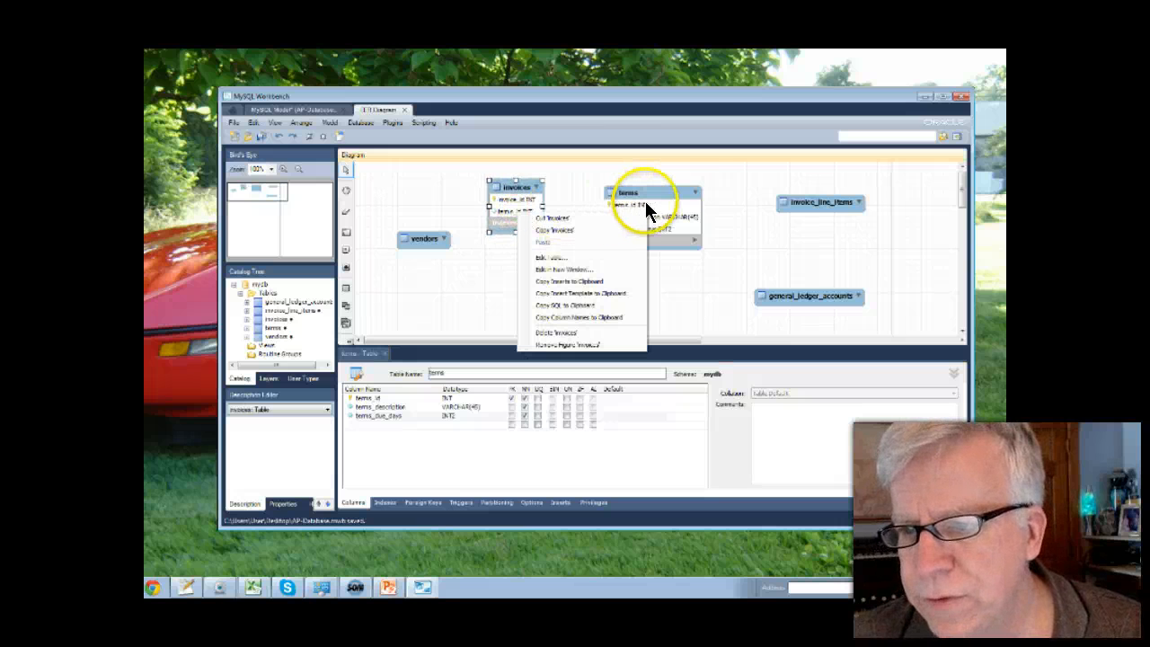
pyautogui.click(637, 267)
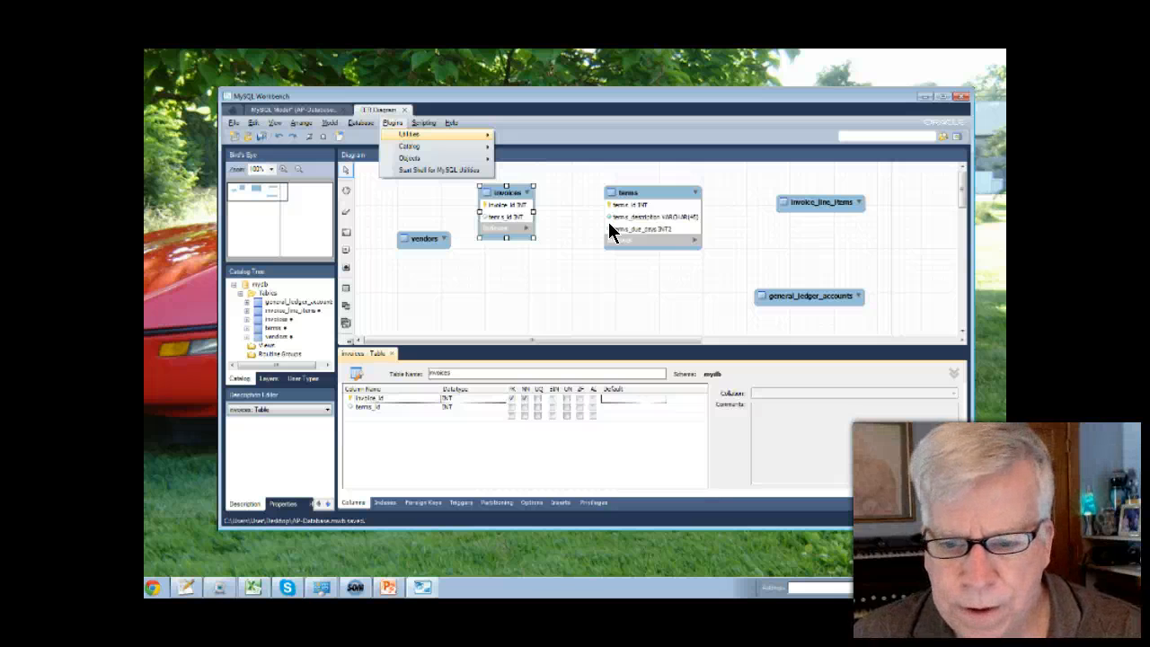
pyautogui.click(506, 232)
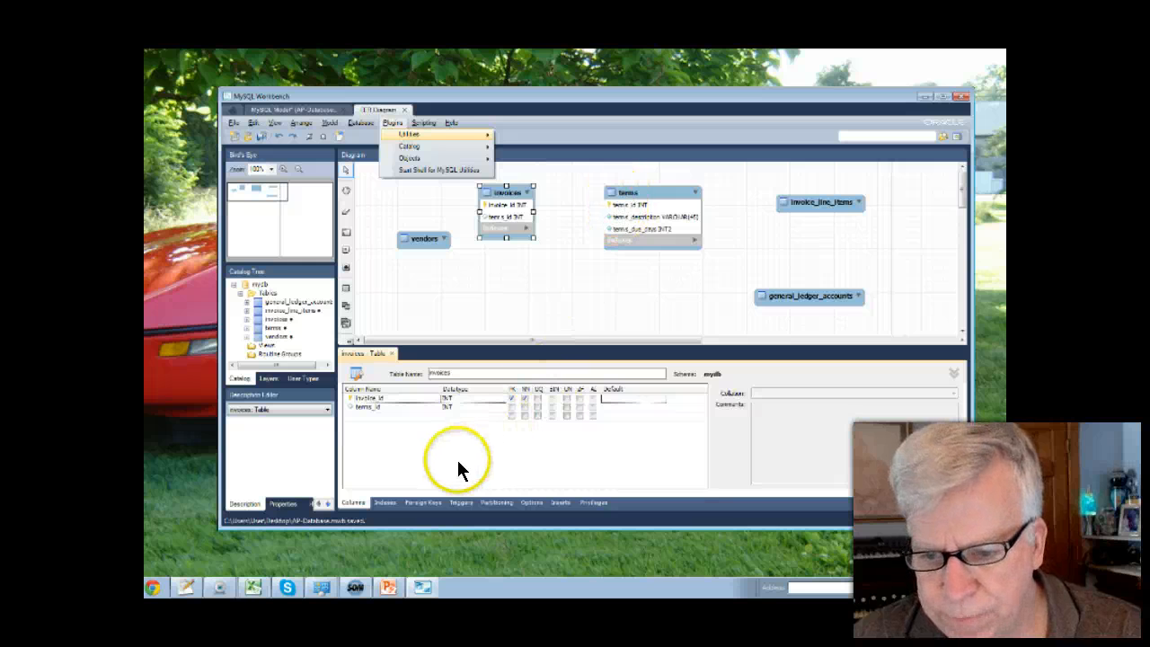
# Add a foreign key named terms_id to the invoices table, with mydb.terms as its referenced table.
pyautogui.click(423, 503)
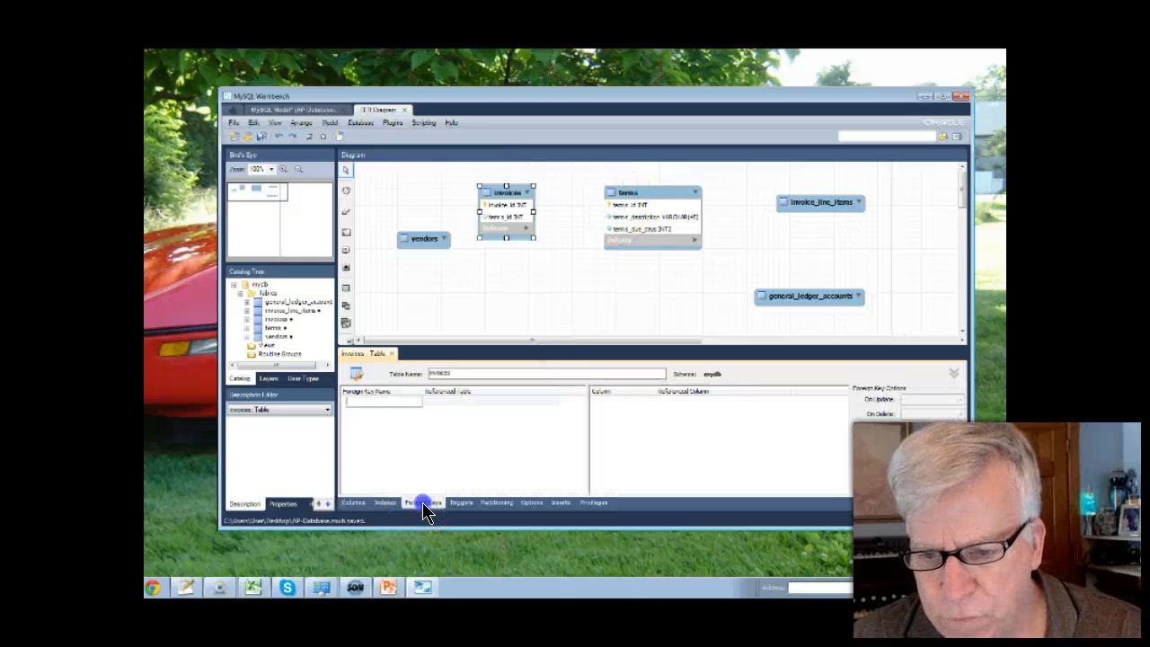
pyautogui.click(376, 403)
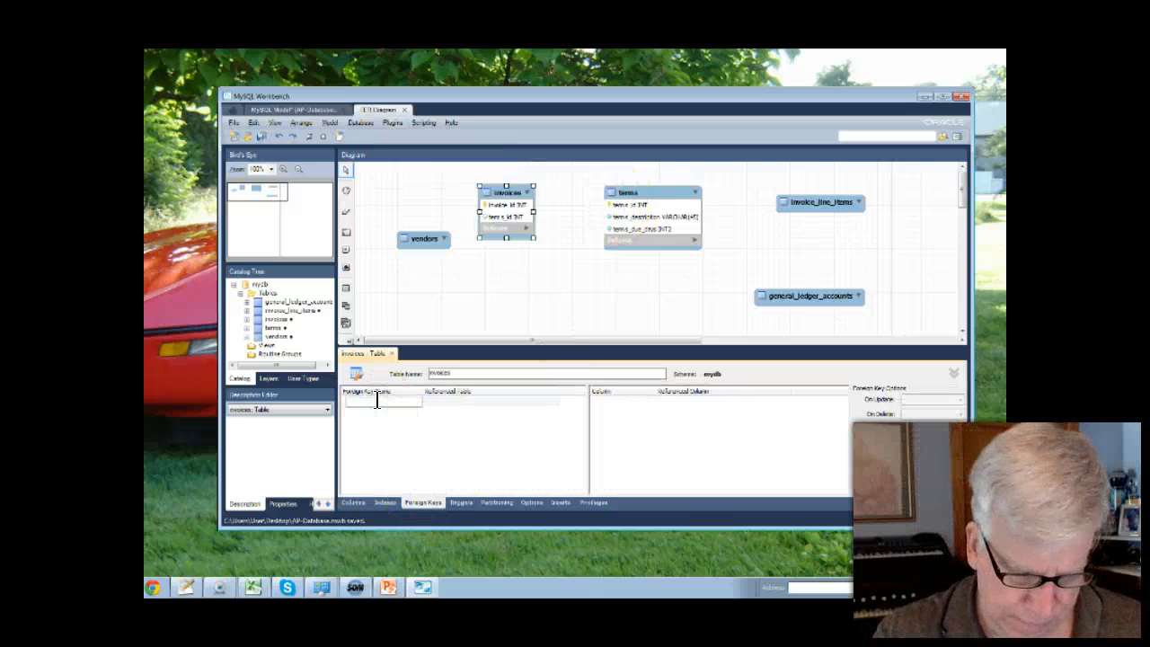
pyautogui.write('terms')
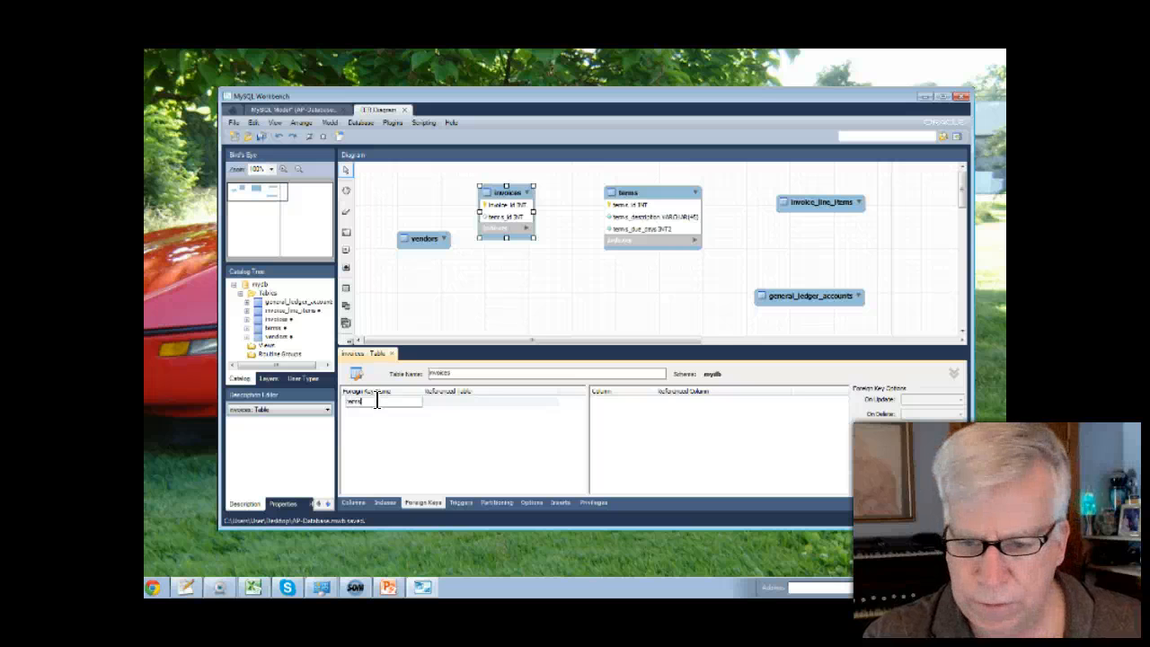
pyautogui.write('_id')
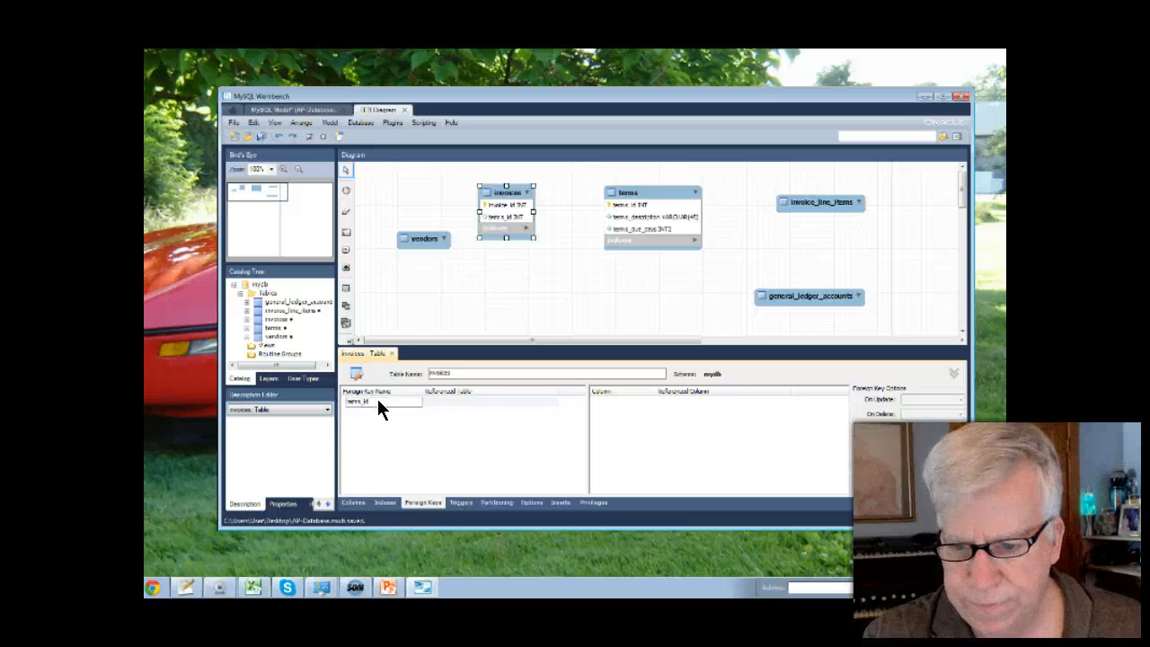
pyautogui.click(381, 406)
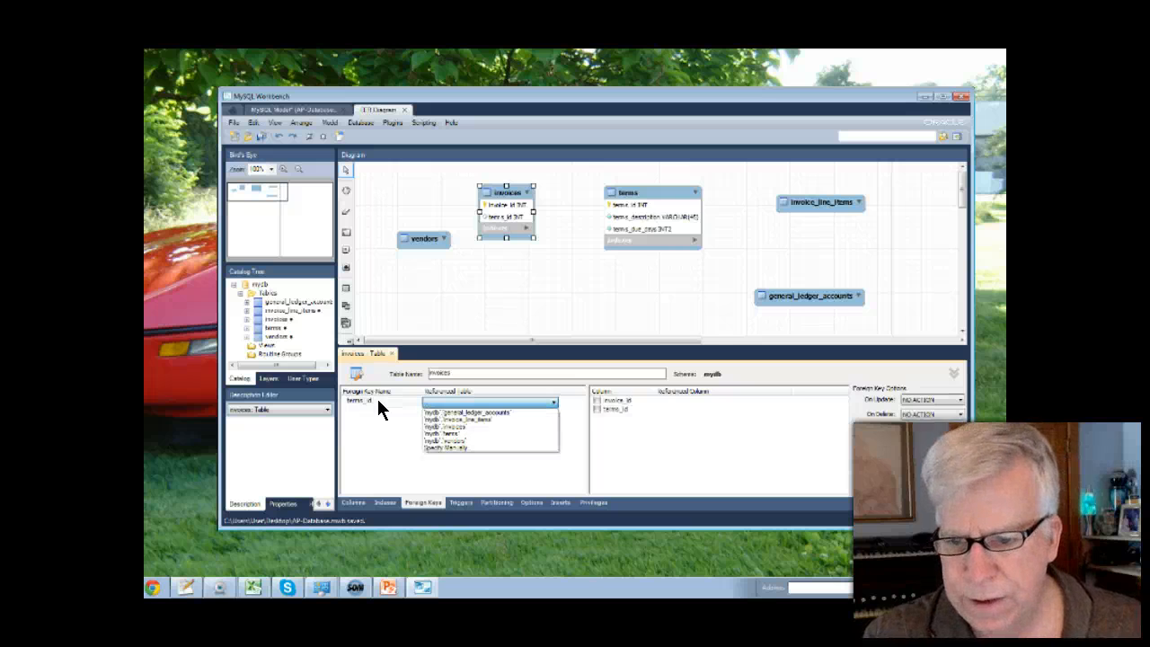
pyautogui.click(445, 435)
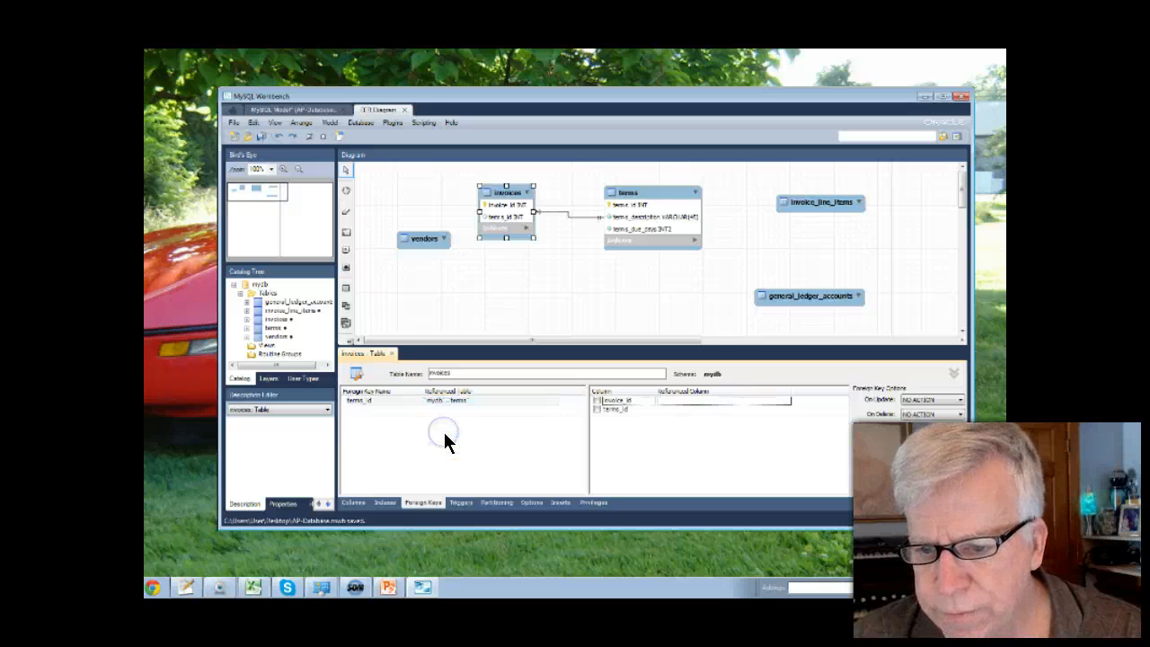
# Include the invoices table's terms_id column in the foreign key and map it to the referenced column terms_id.
pyautogui.click(597, 411)
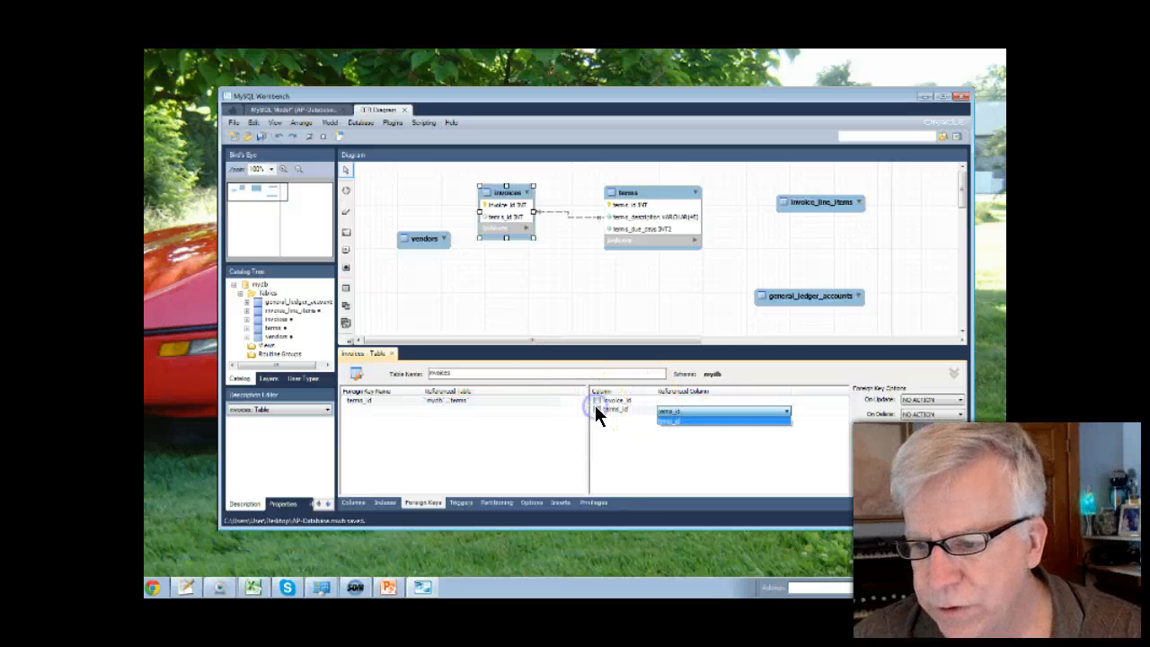
pyautogui.click(671, 419)
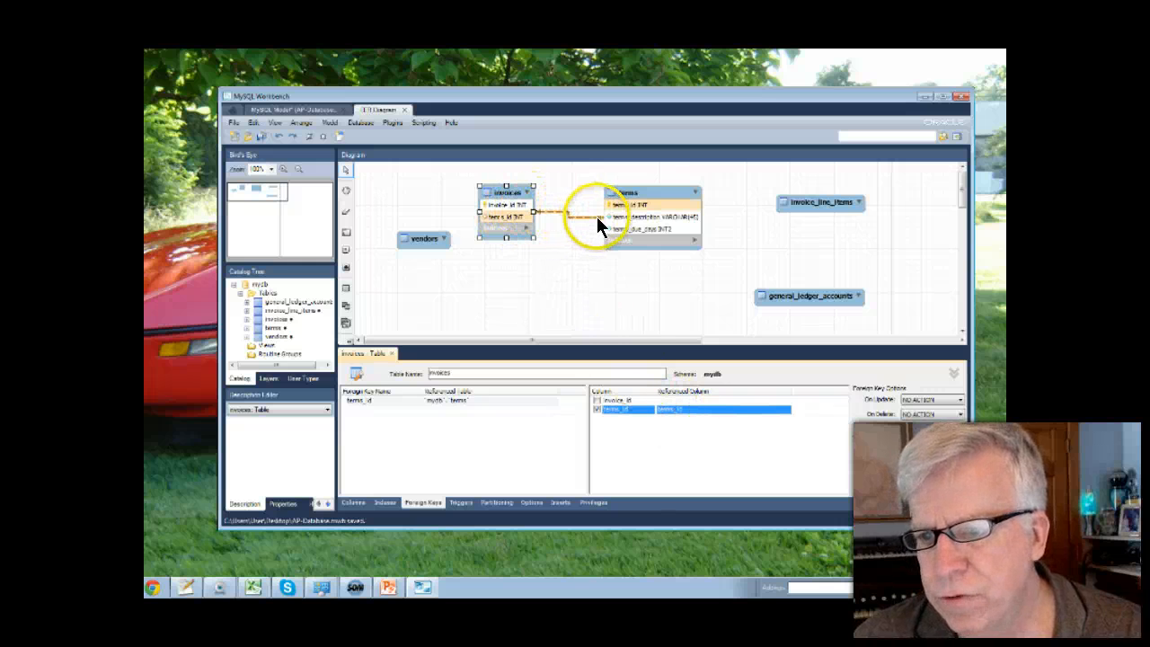
pyautogui.moveTo(602, 214)
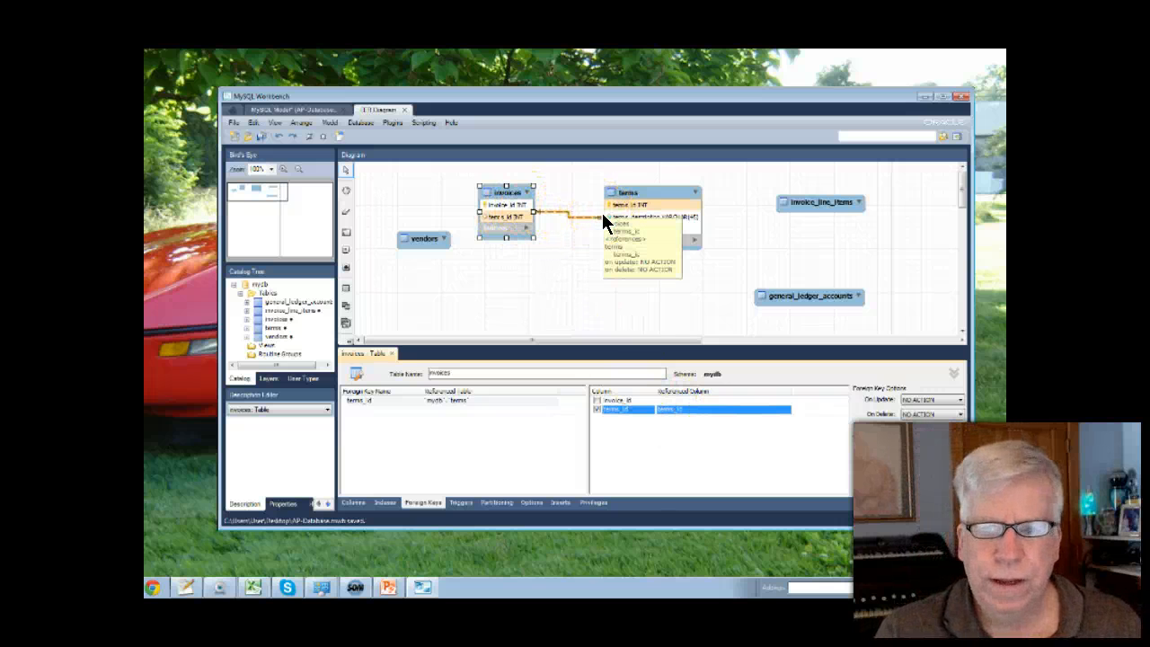